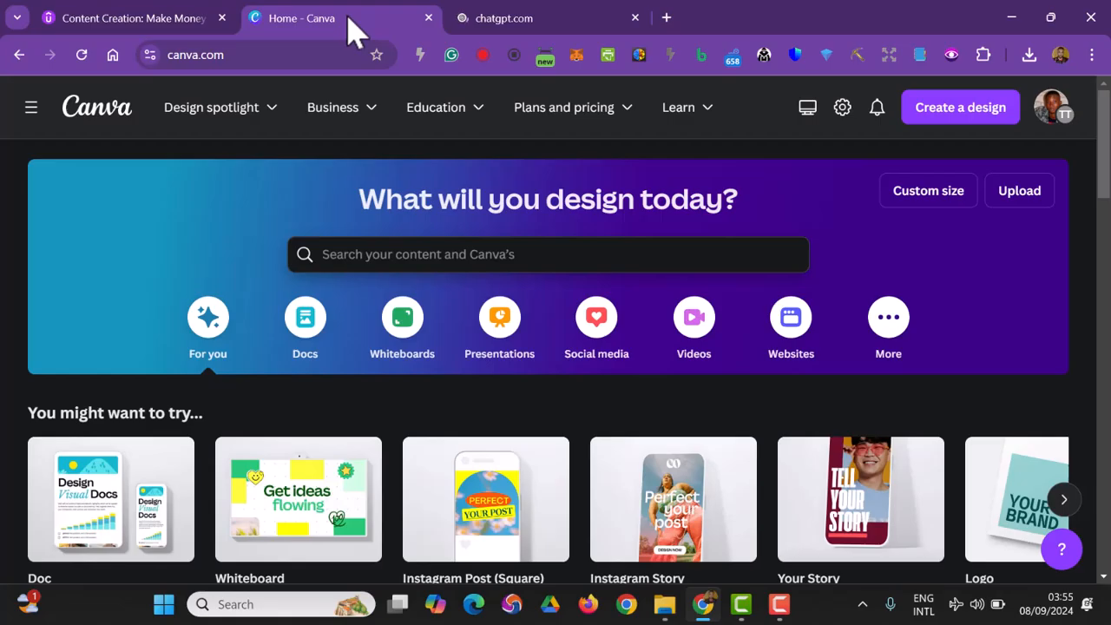
Search Canva's content for "Logo Design" from the home page.
scroll(495, 302, "down", 3)
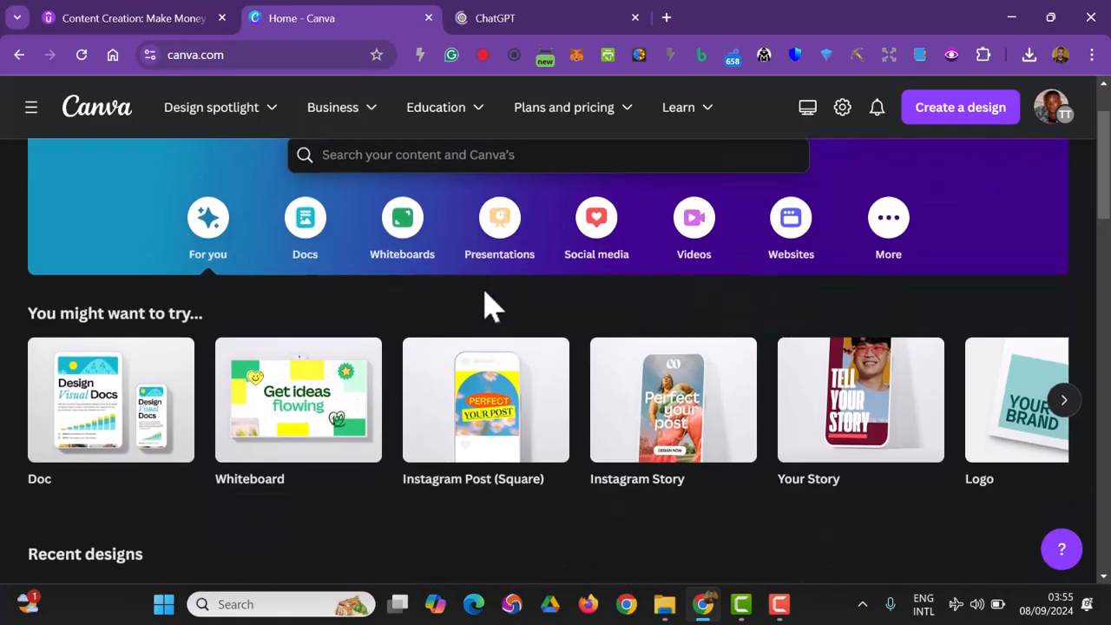
scroll(489, 303, "up", 1)
scroll(486, 308, "up", 2)
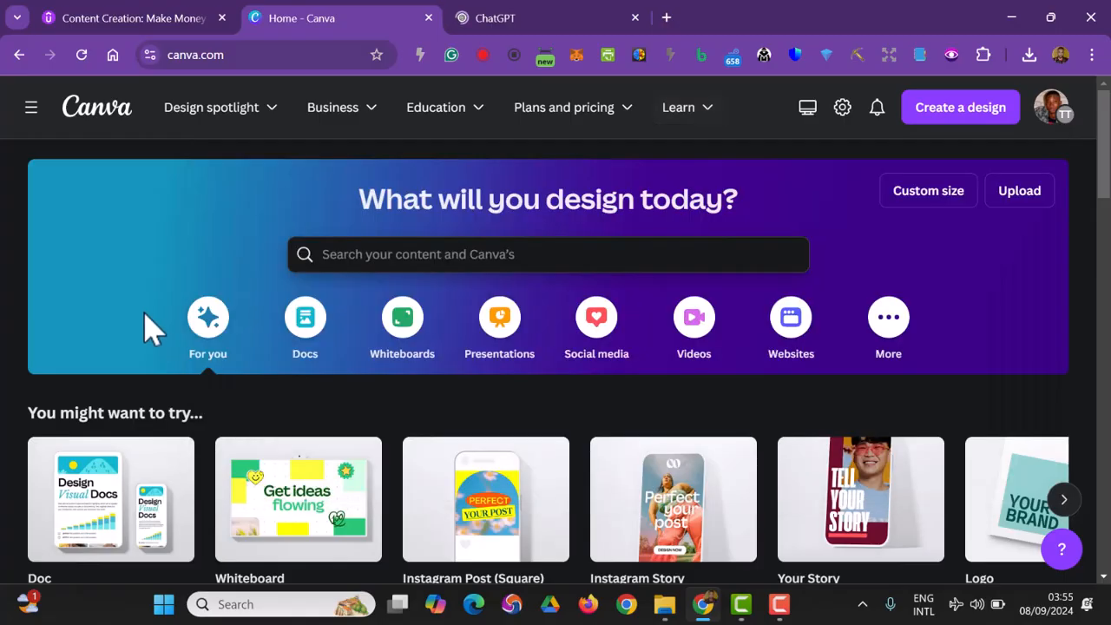
left_click(426, 256)
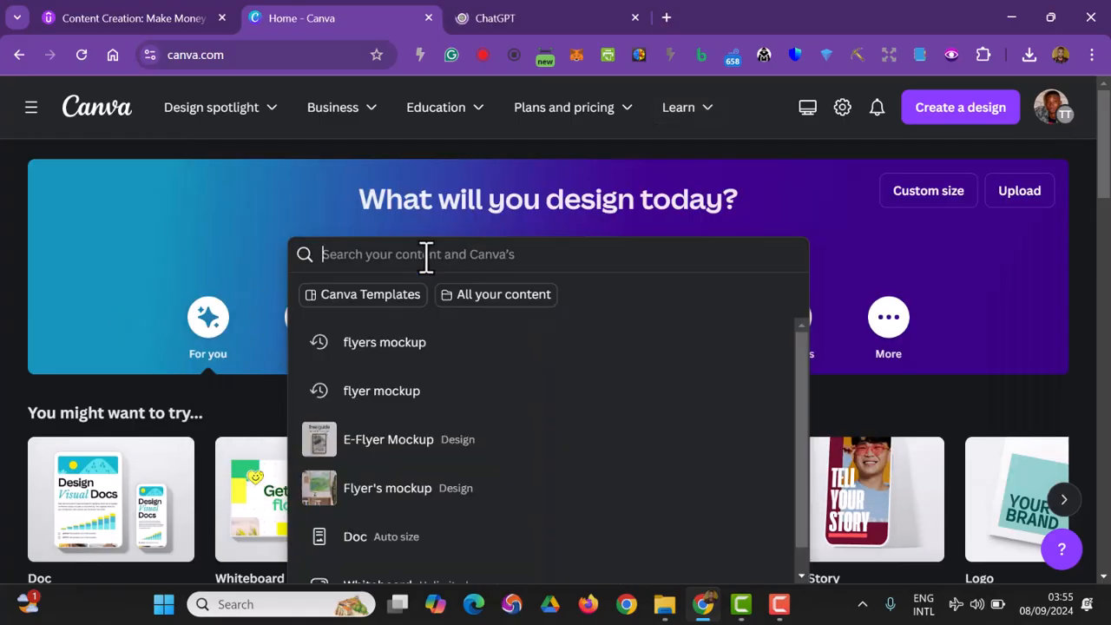
type("Logo")
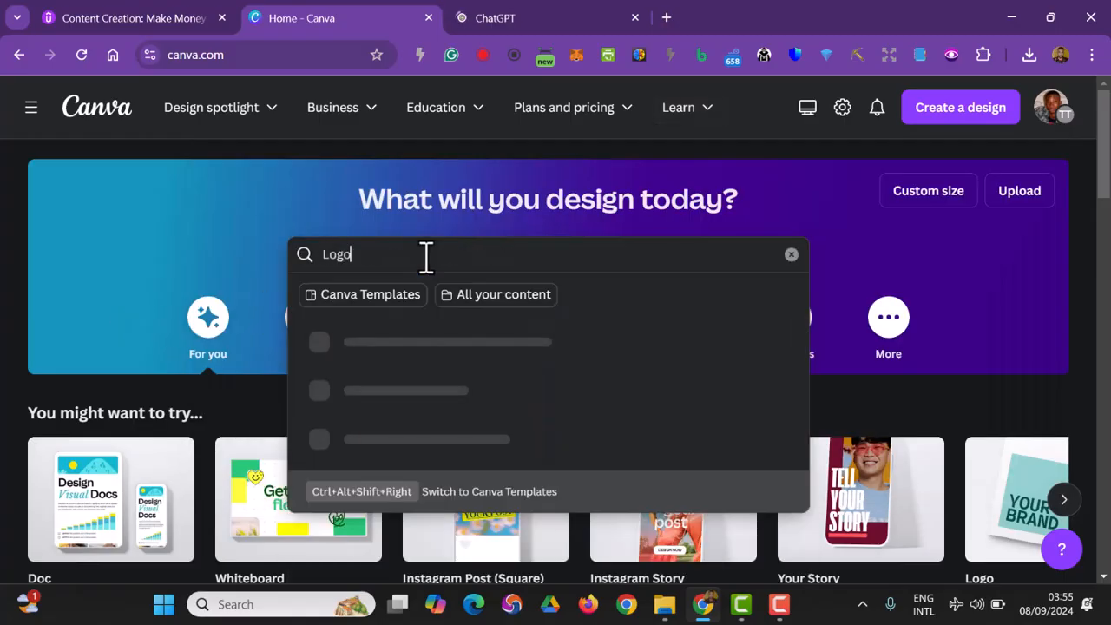
type(" Design")
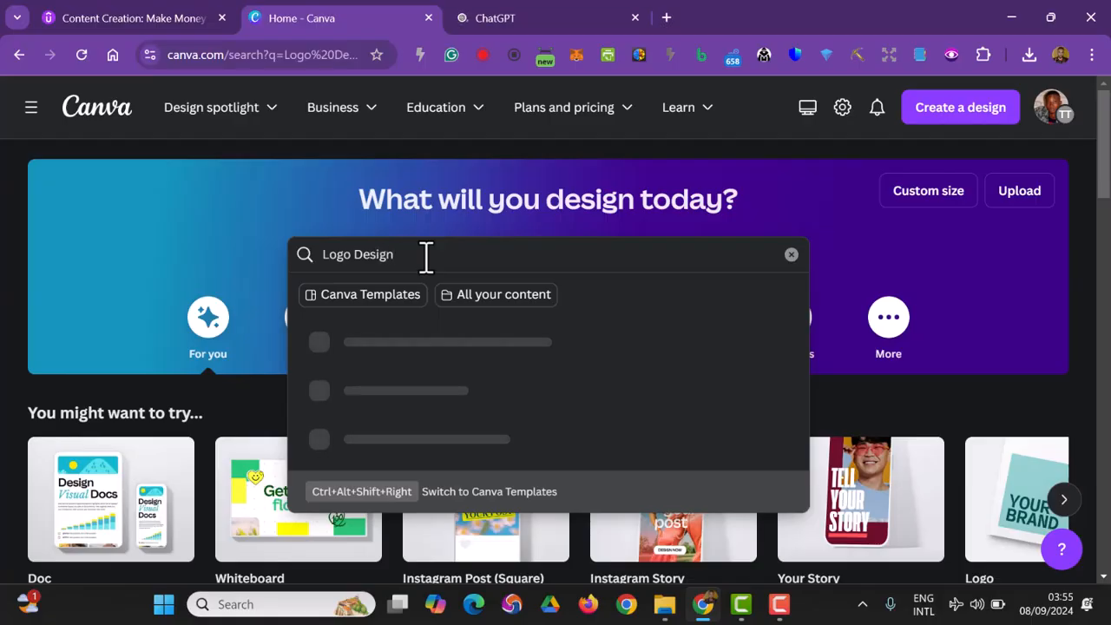
key("Return")
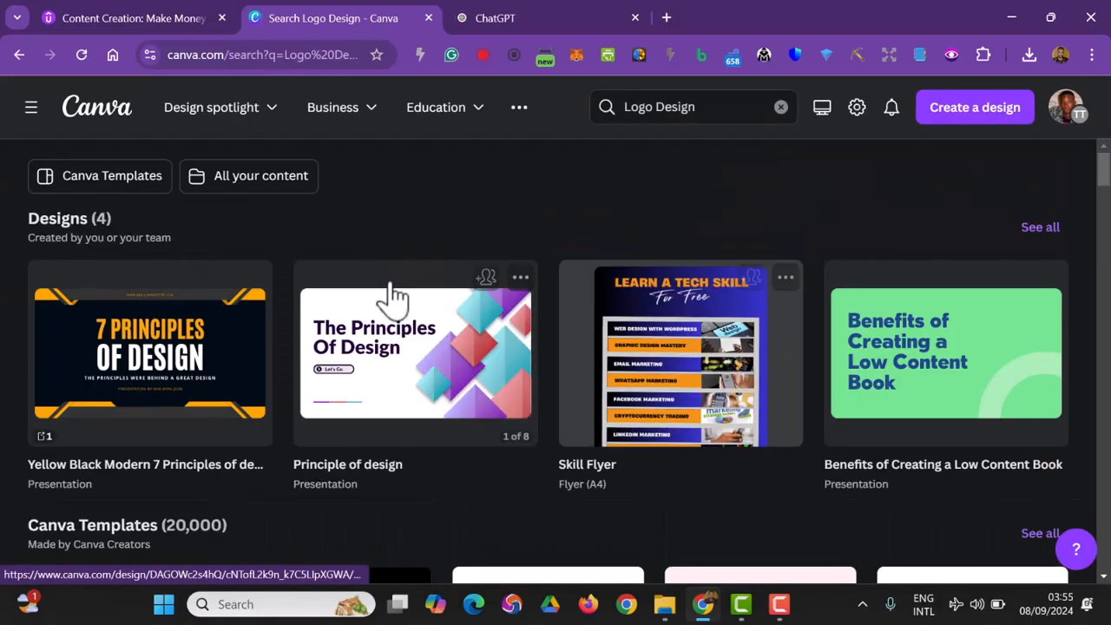
Open the Black White Creative D Letter Logo Design template for customising and close the template results page.
scroll(417, 304, "down", 3)
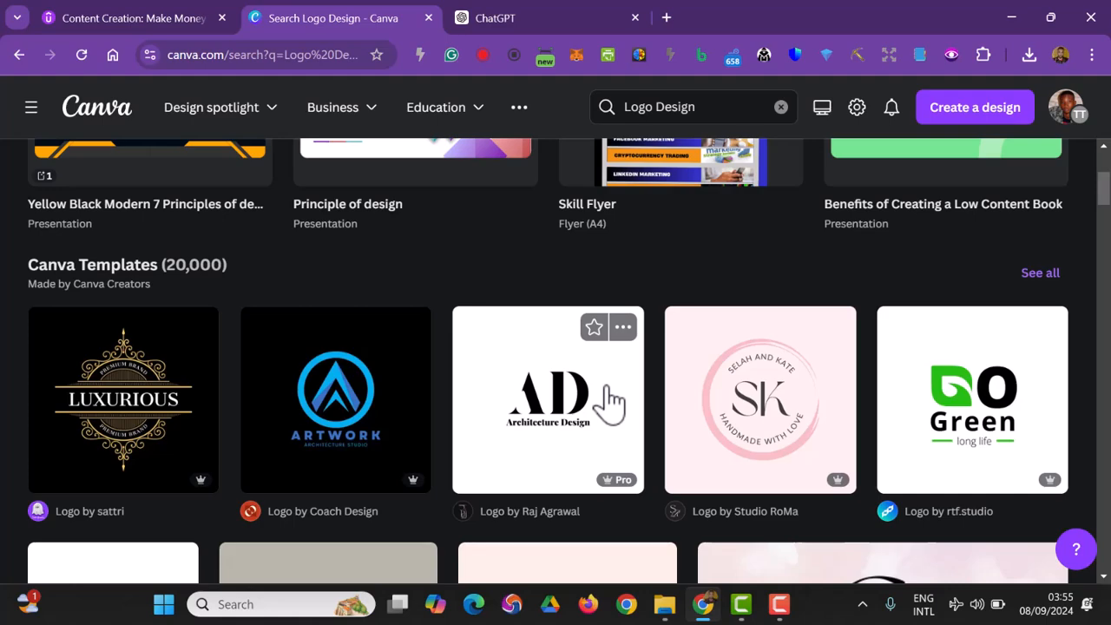
scroll(597, 398, "down", 3)
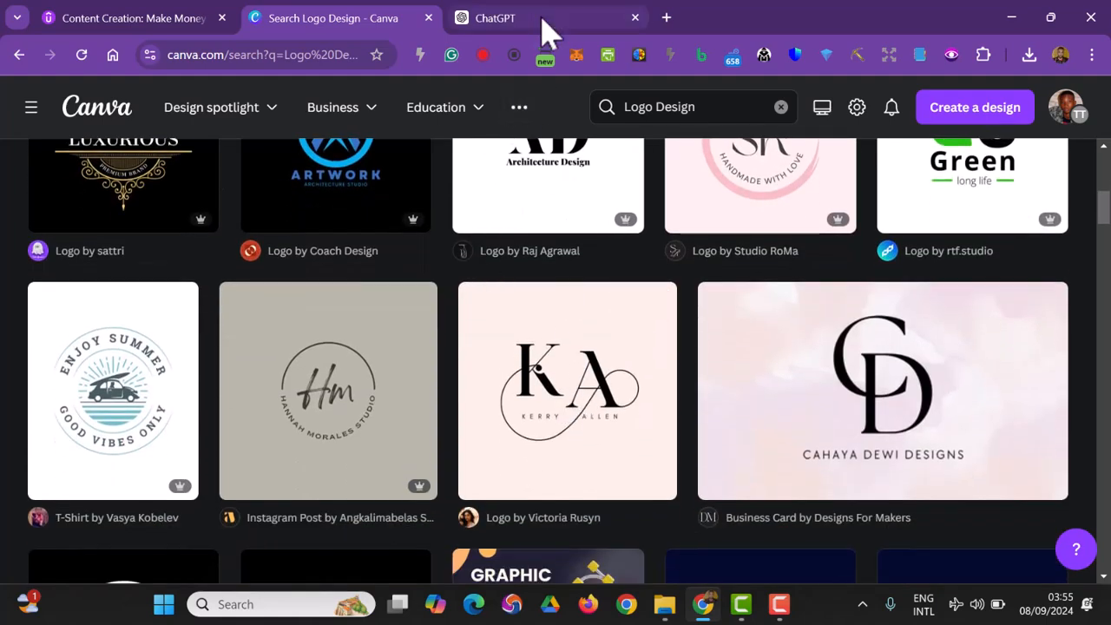
scroll(517, 395, "down", 1)
scroll(495, 408, "down", 4)
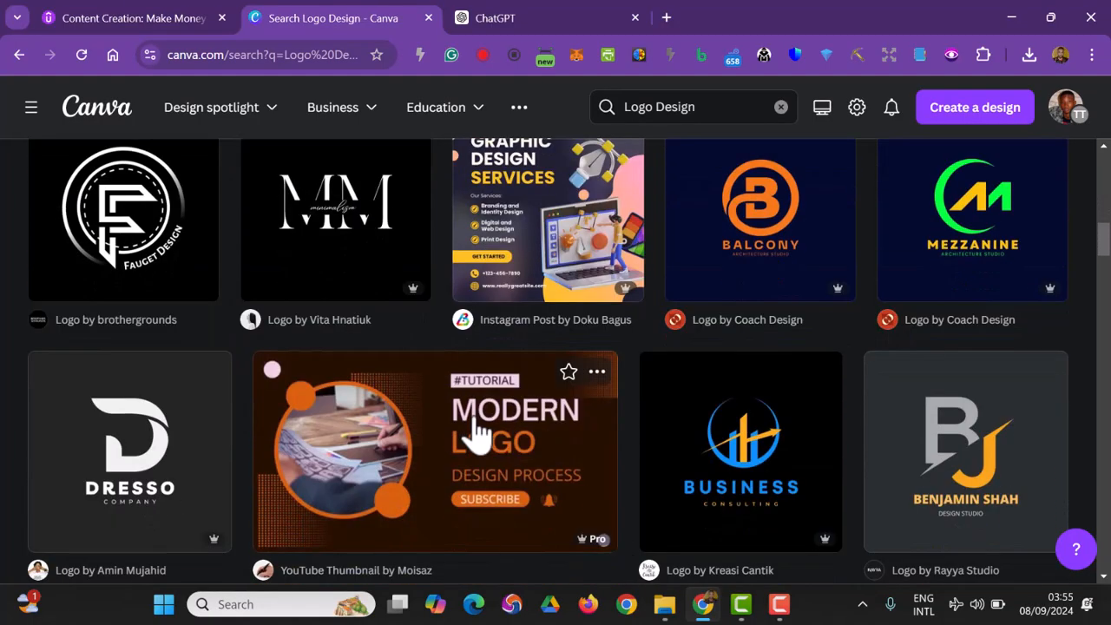
scroll(478, 432, "down", 3)
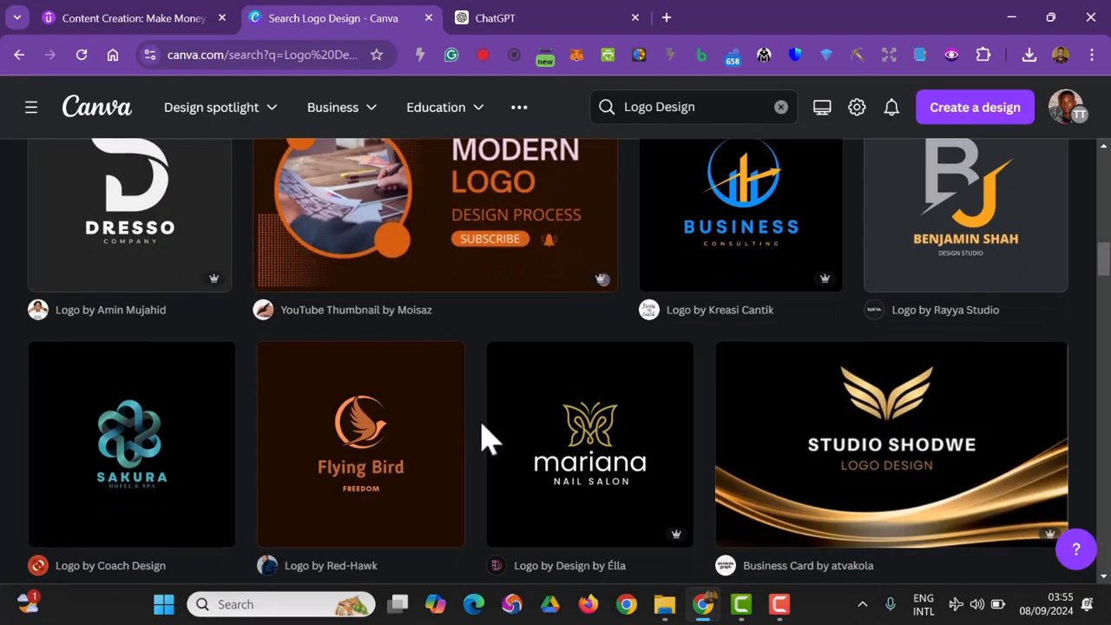
scroll(484, 438, "down", 3)
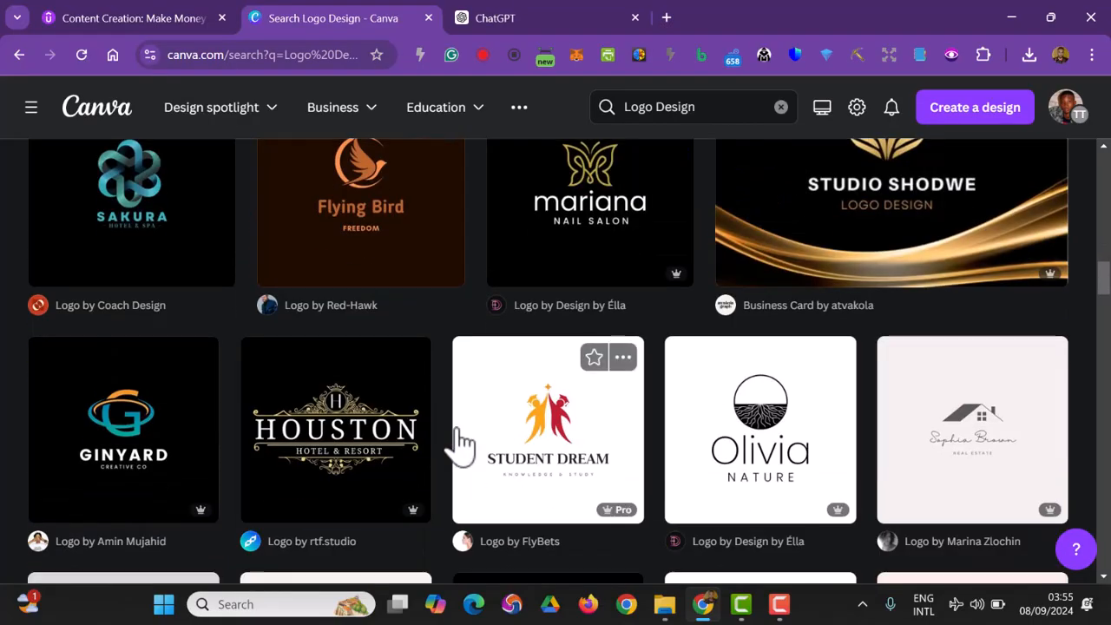
scroll(460, 443, "up", 5)
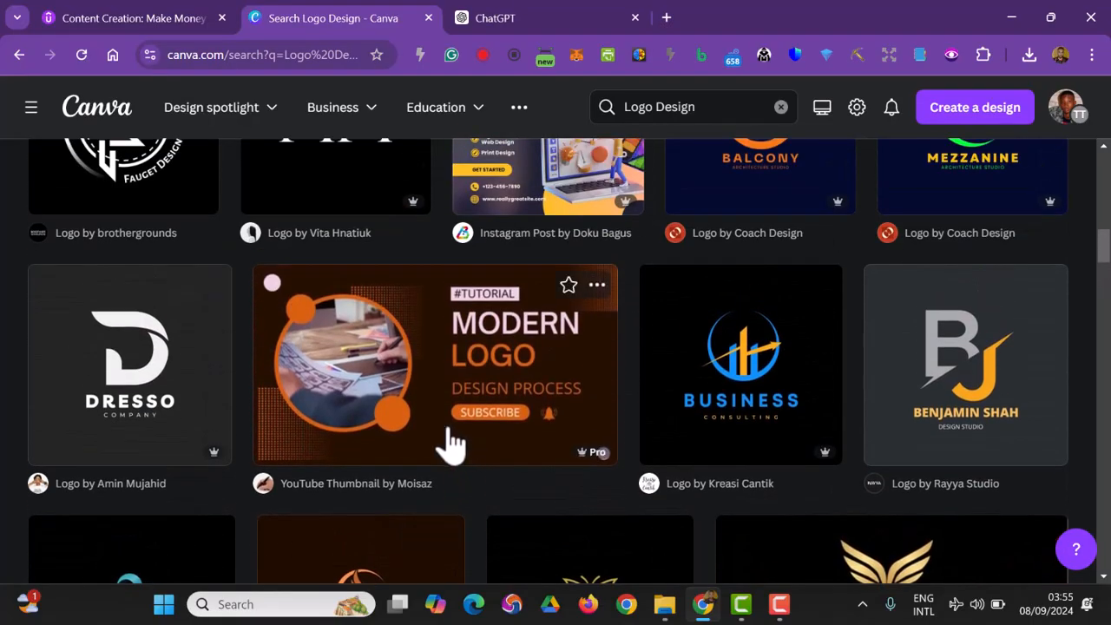
left_click(208, 408)
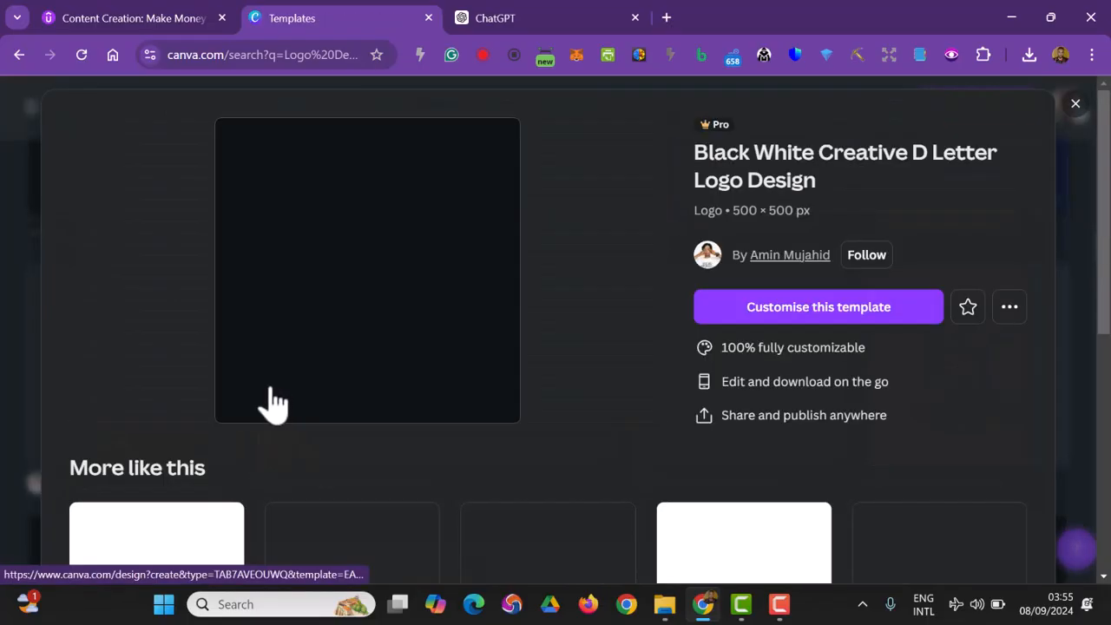
left_click(801, 315)
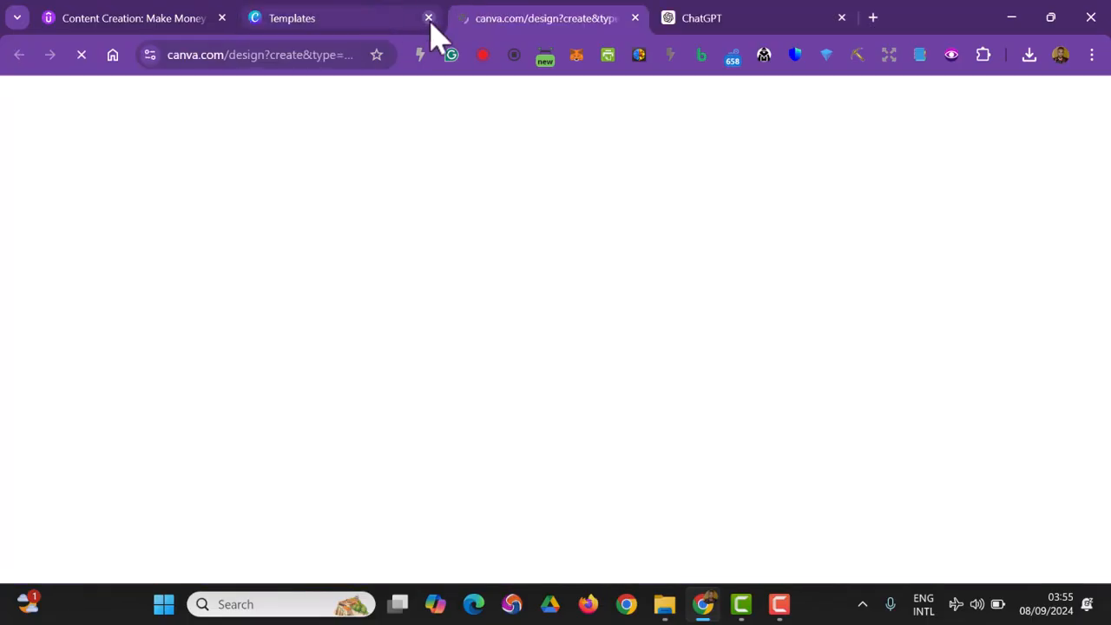
left_click(429, 17)
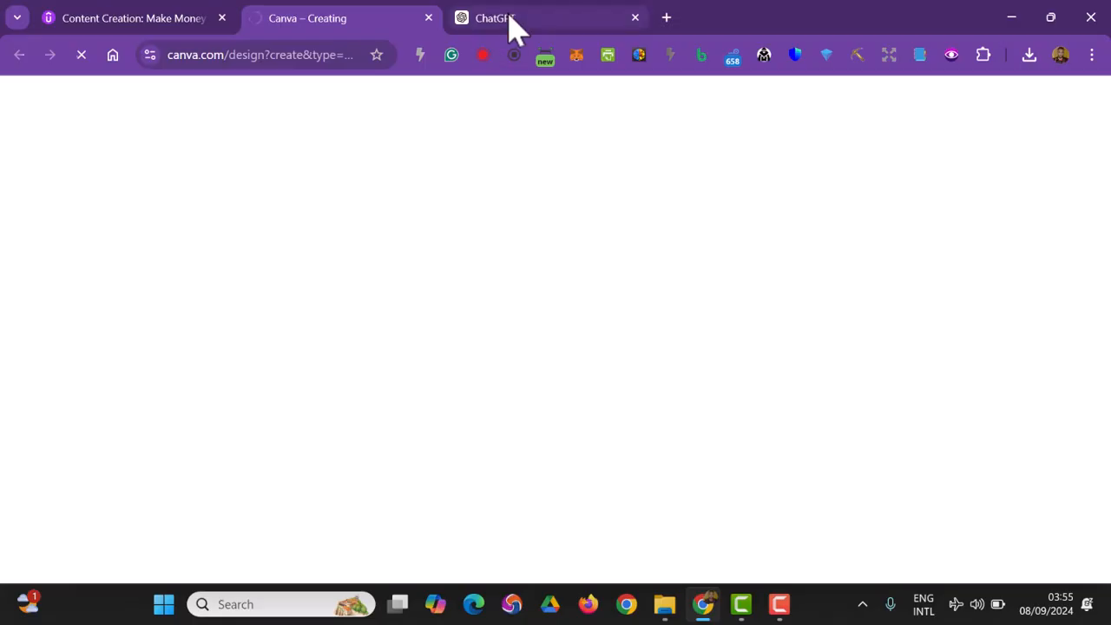
Switch to ChatGPT and ask for different pseudo logo ideas for a tech brand and how to design them on Canva.
left_click(509, 21)
left_click(531, 523)
type("I")
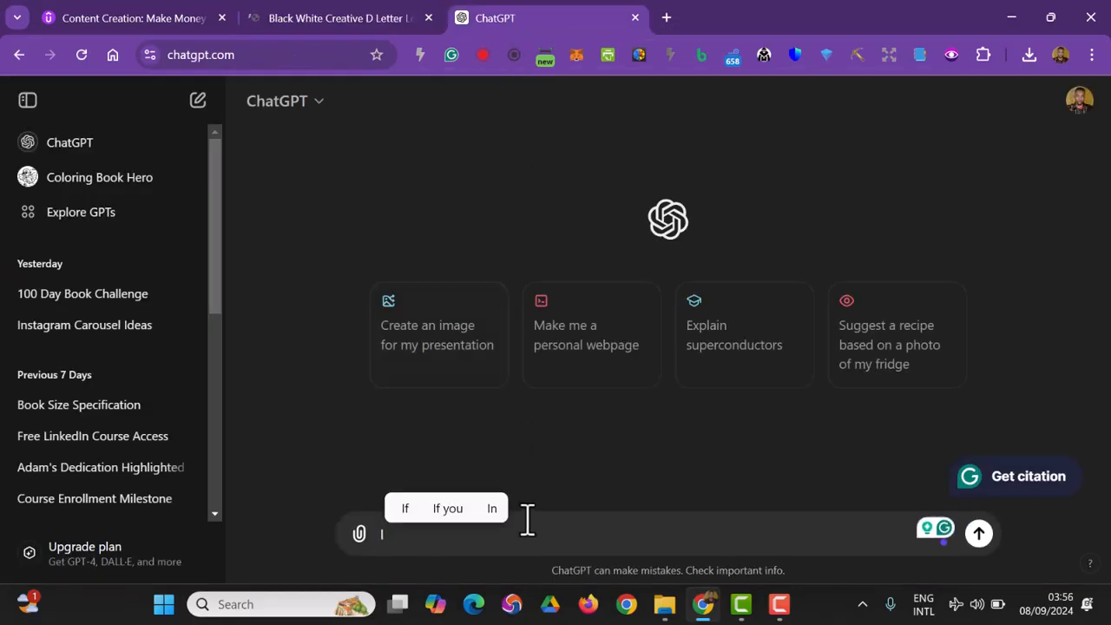
type(" want to create a ")
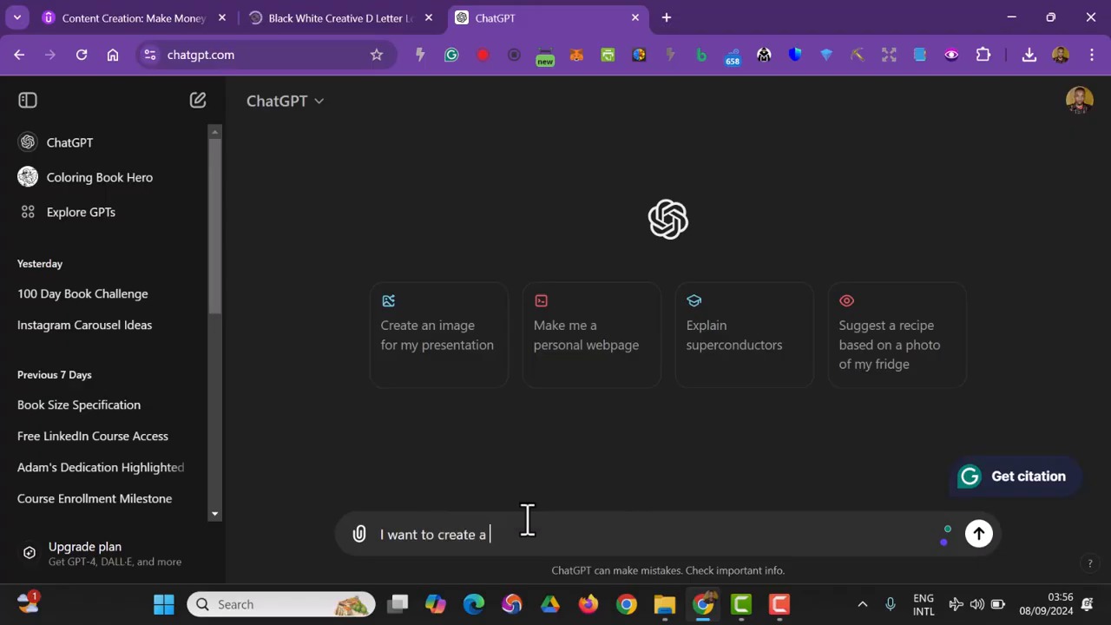
type("psued")
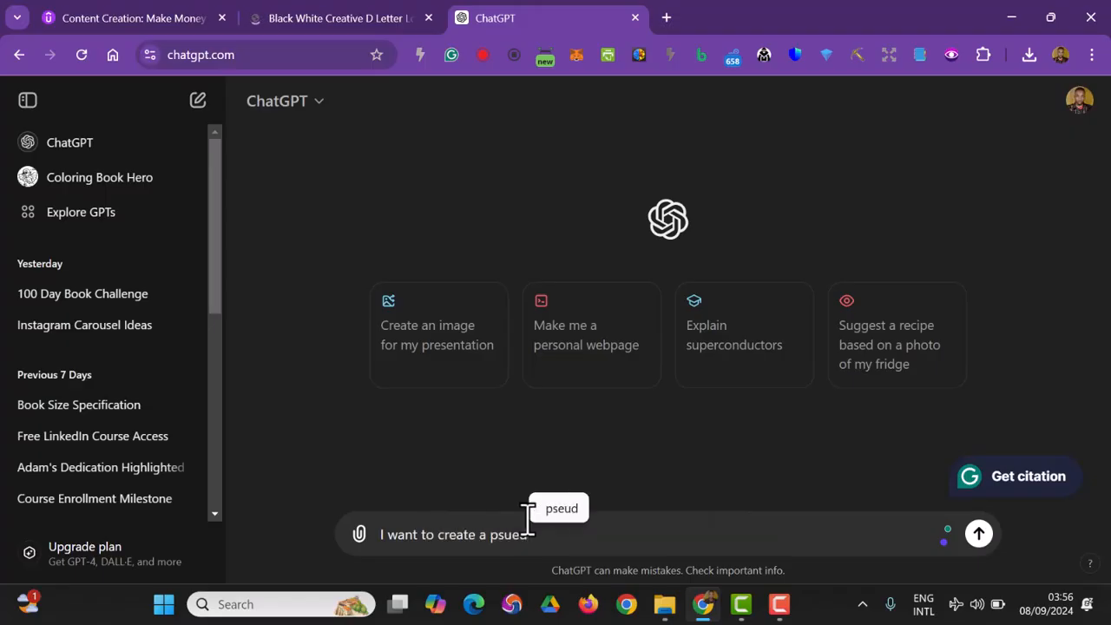
type("o logo for a")
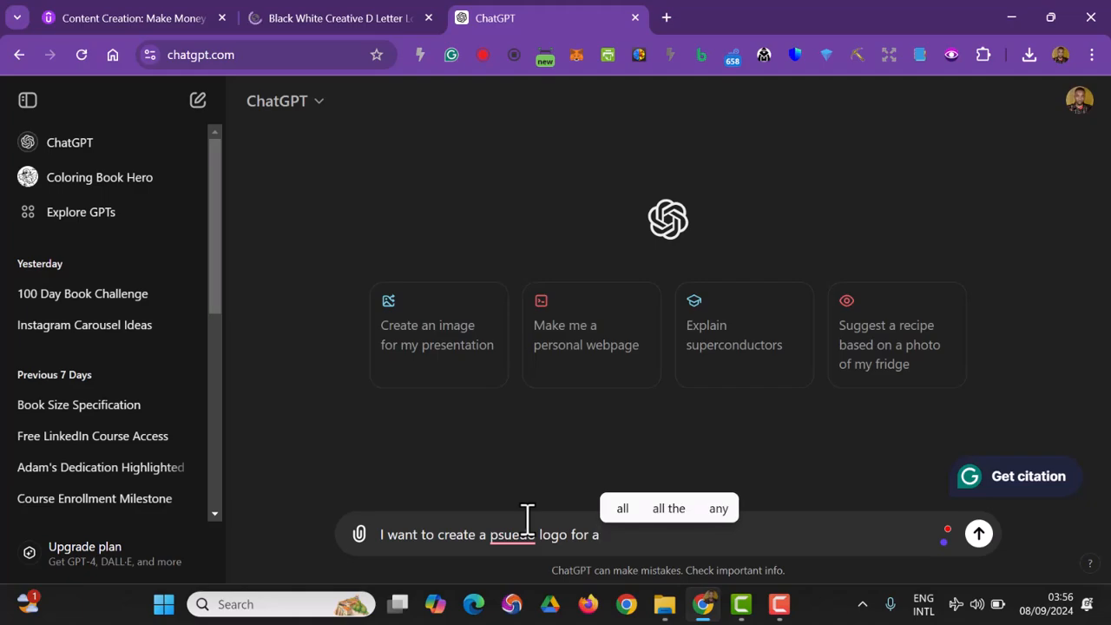
type(" tech ")
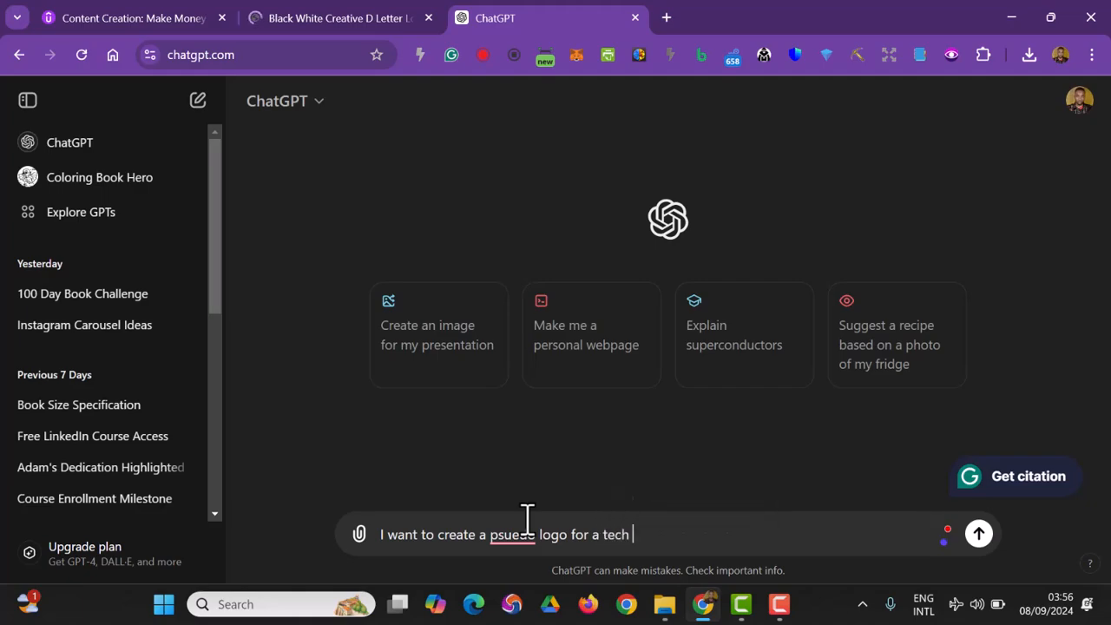
type("brand on canvas giv")
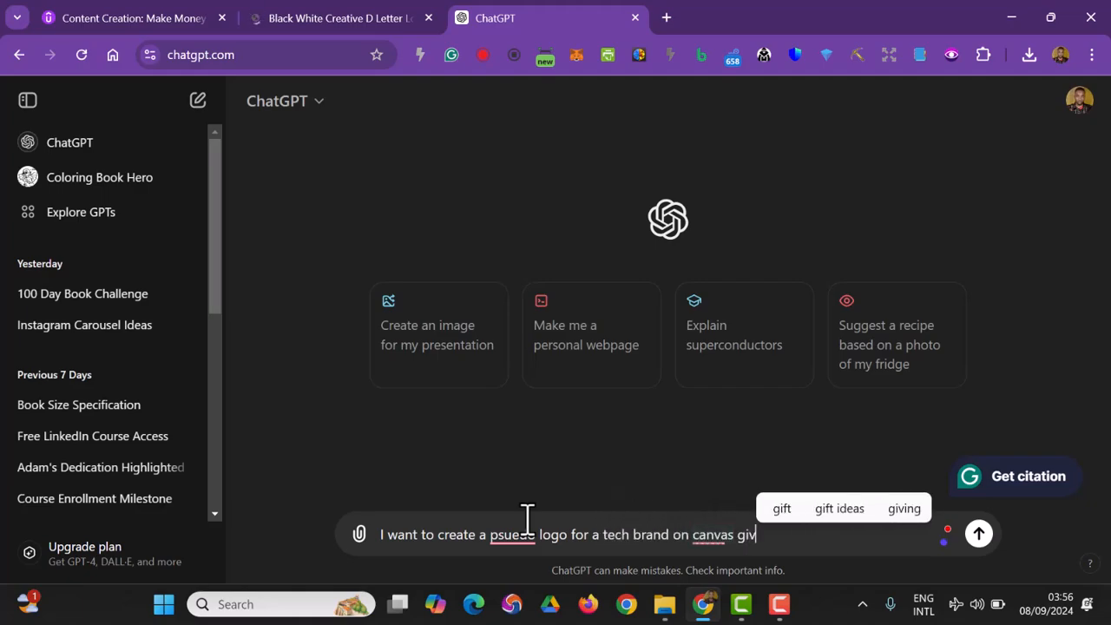
type("e me different lo")
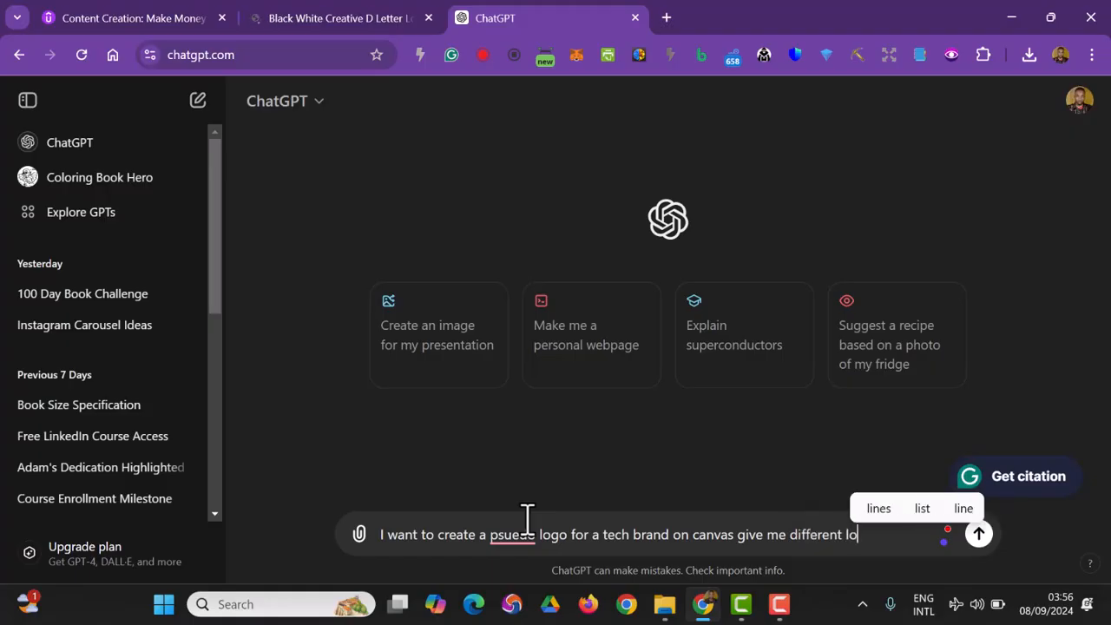
type("go i")
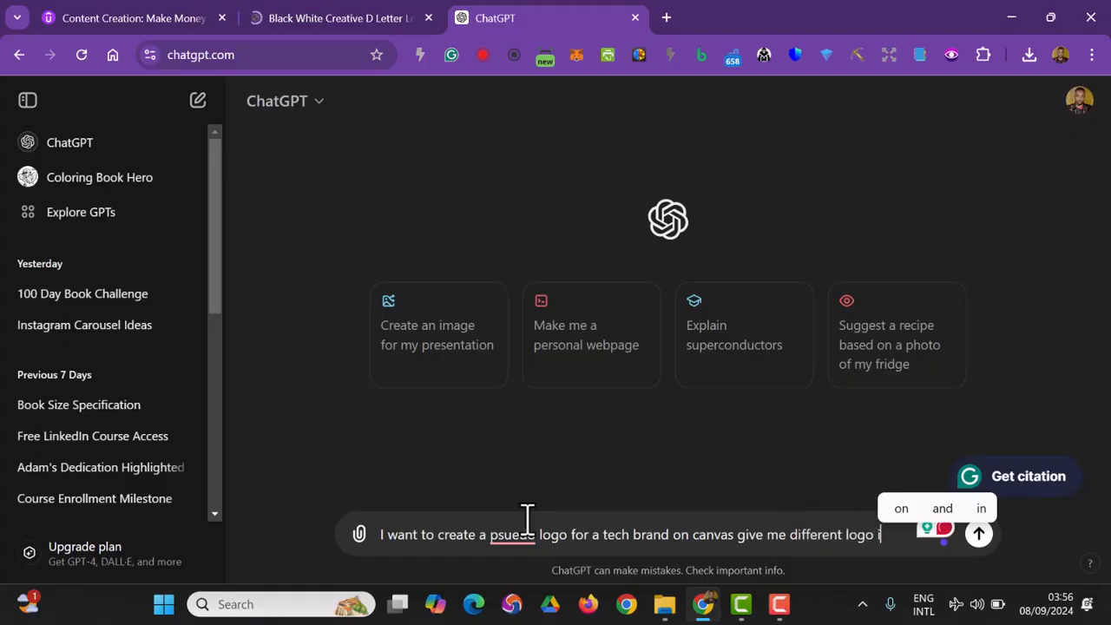
type("deas and how to de")
type("sign it on")
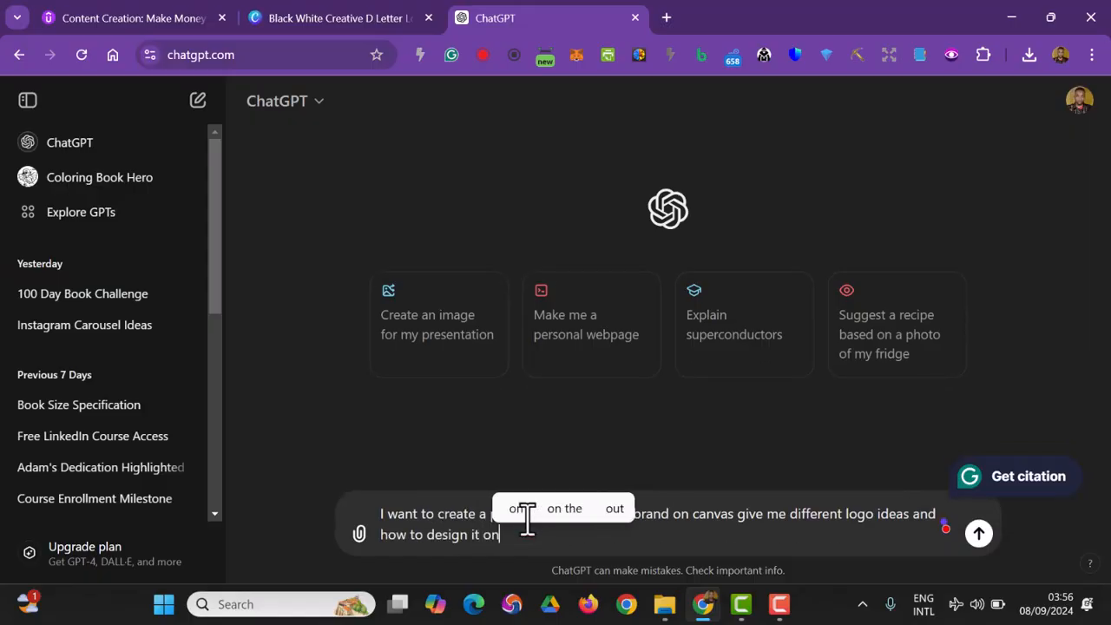
type(" Canva")
key("Return")
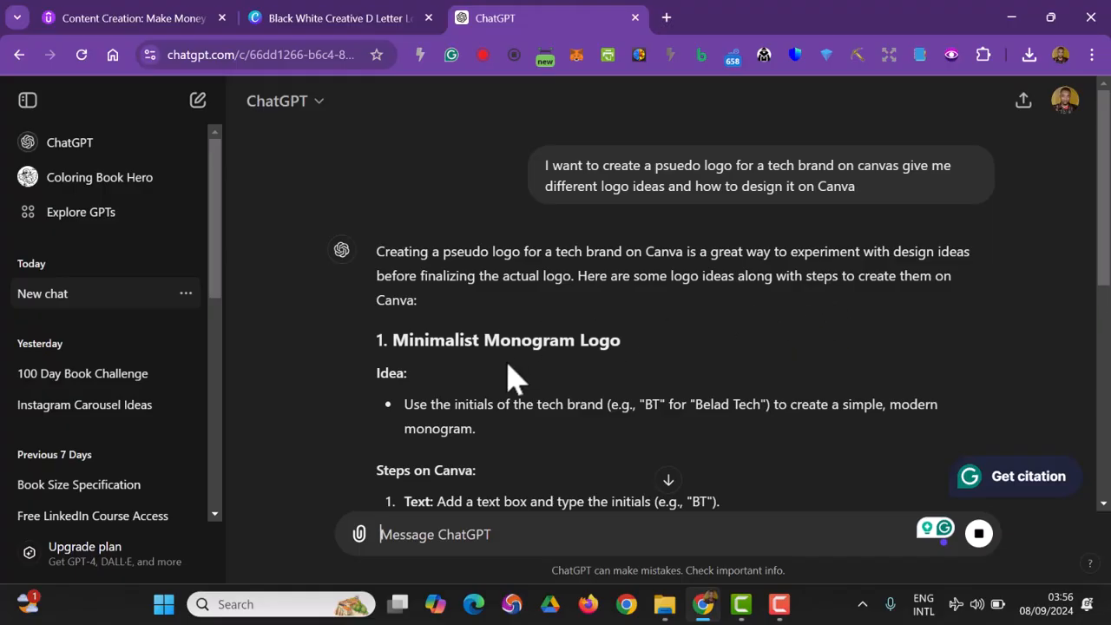
Read the Minimalist Monogram Logo idea and its Canva steps in the answer, comparing it with the opened logo template.
scroll(467, 335, "down", 1)
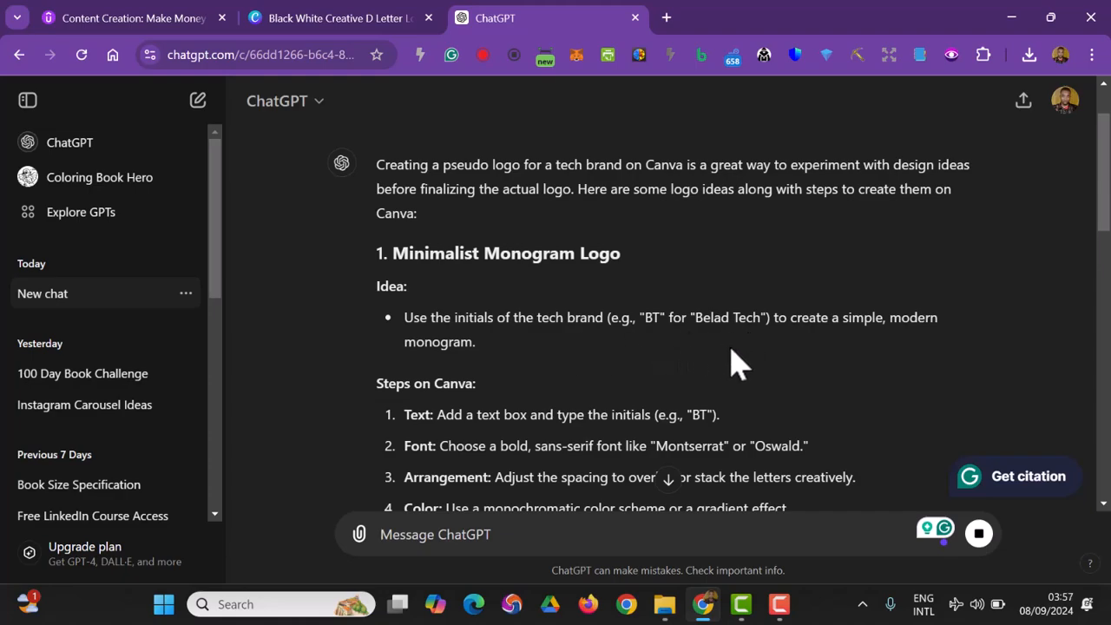
scroll(482, 365, "down", 2)
scroll(486, 366, "down", 2)
scroll(488, 355, "up", 2)
scroll(488, 273, "up", 2)
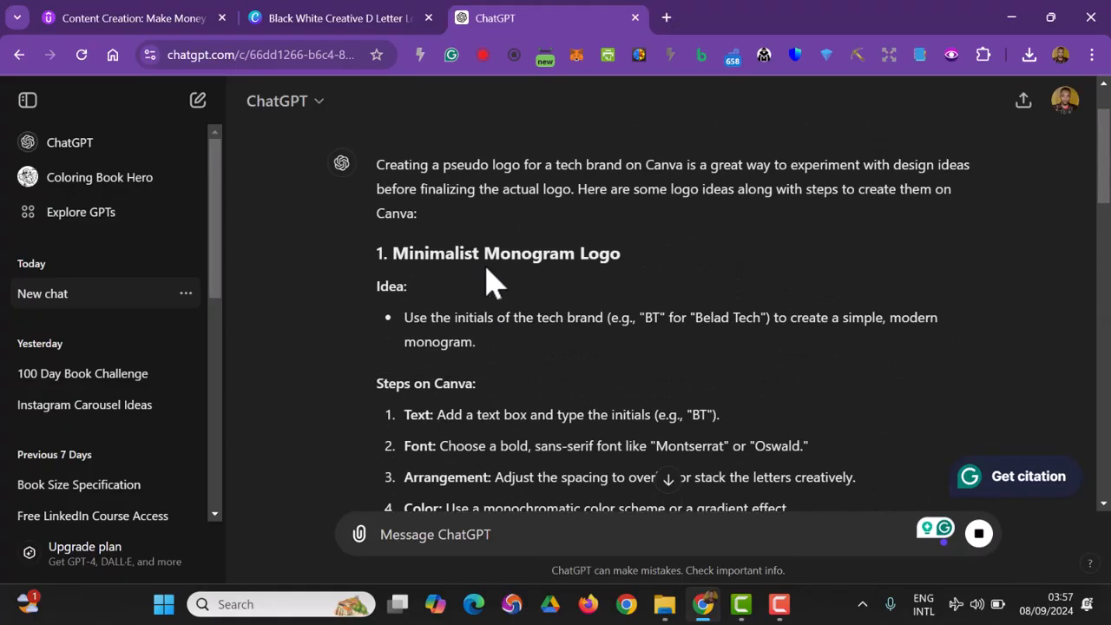
scroll(475, 295, "down", 1)
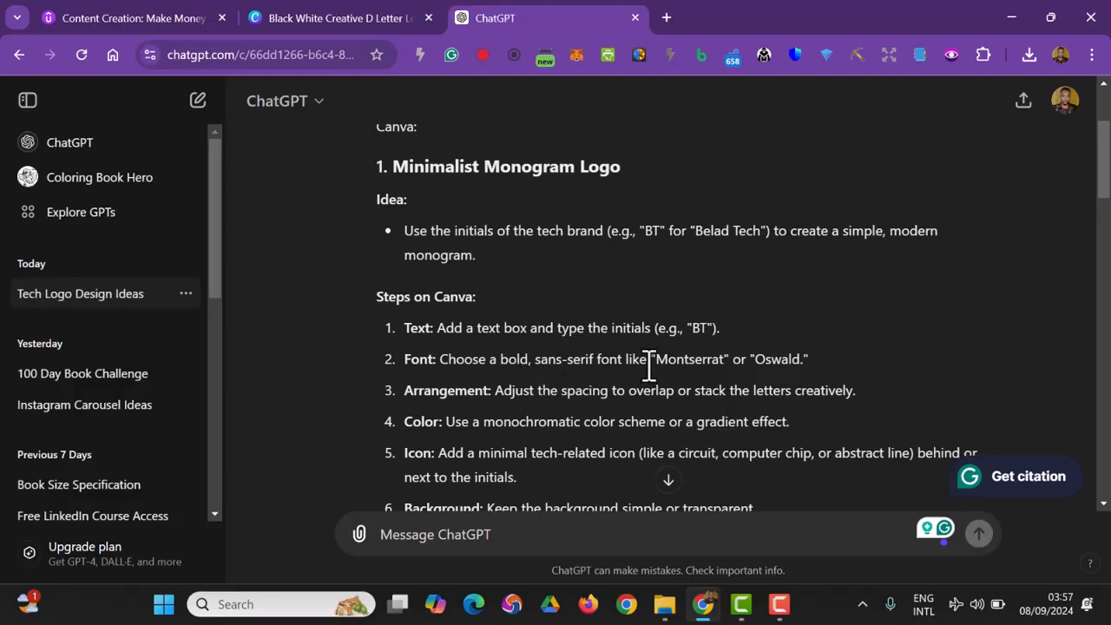
left_click(379, 18)
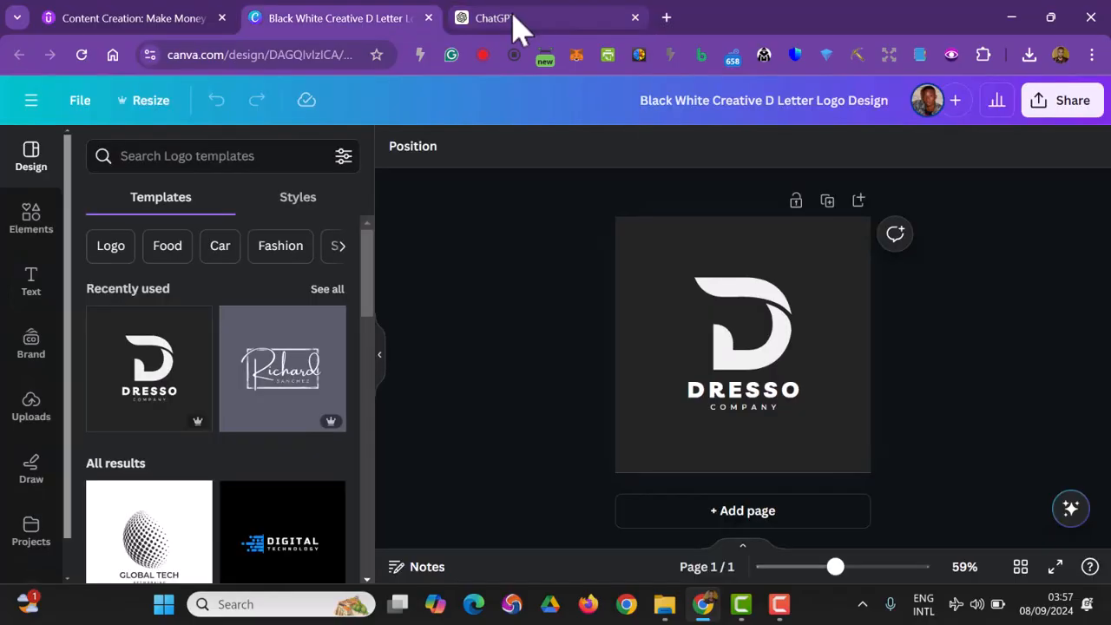
left_click(519, 29)
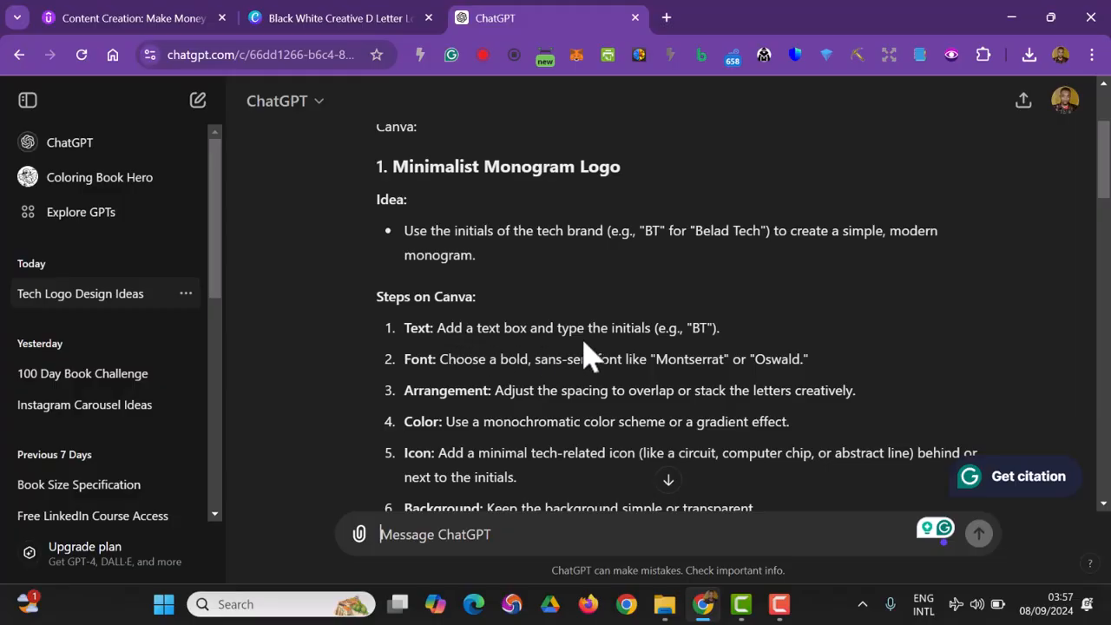
Switch back to the Canva logo design and delete the D symbol, the DRESSO text and the COMPANY text.
left_click(362, 19)
left_click(770, 336)
key("Delete")
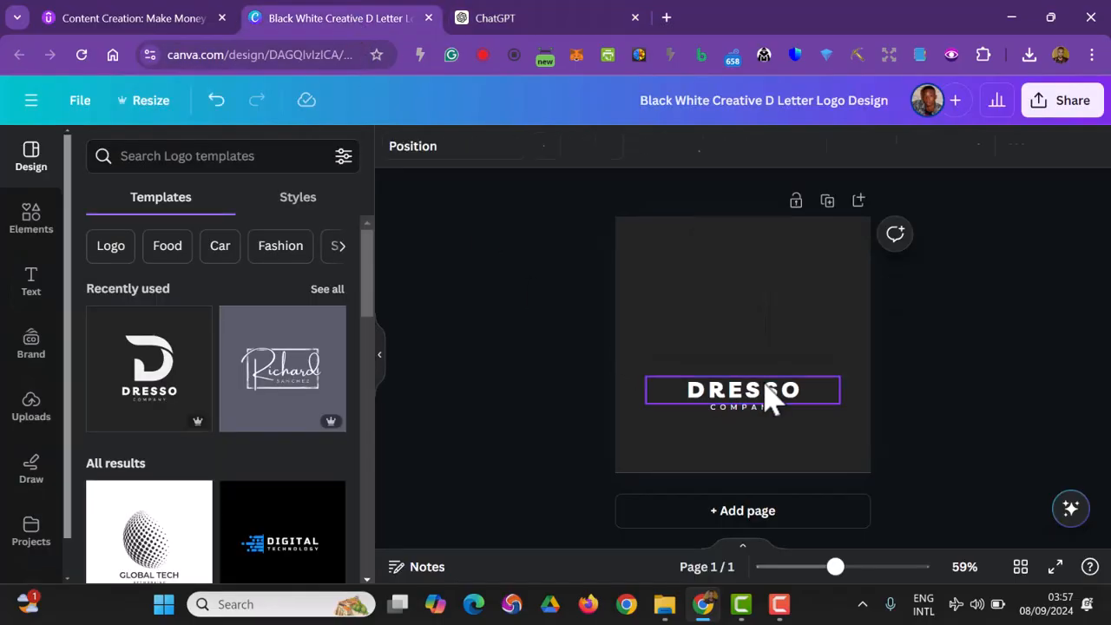
left_click(769, 393)
key("Delete")
left_click(771, 408)
key("Delete")
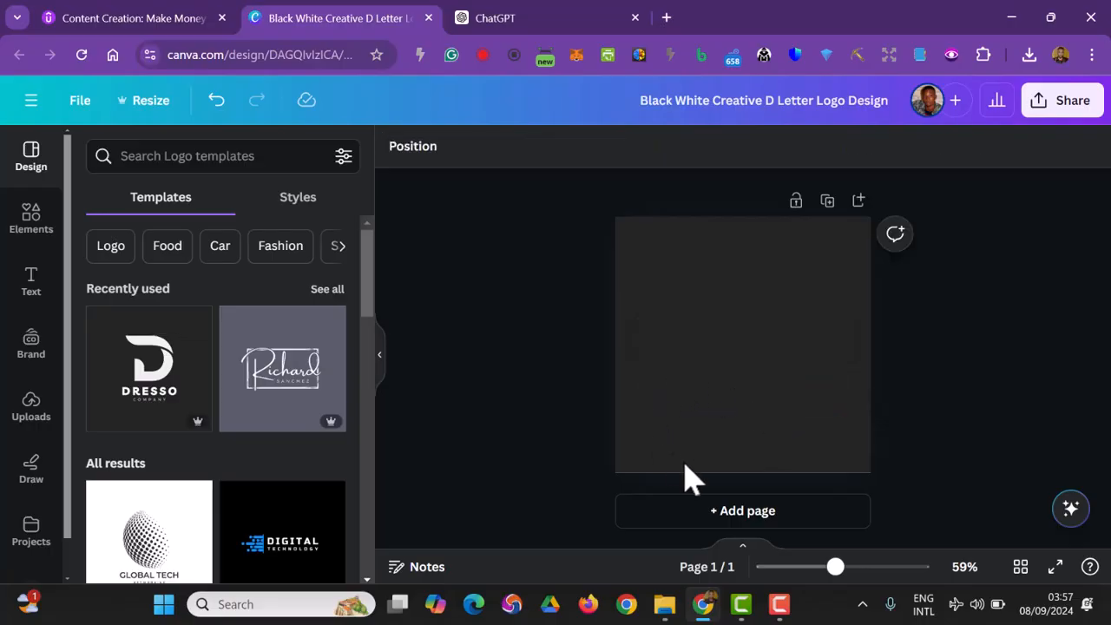
Change the empty logo page's background colour to white.
left_click(713, 345)
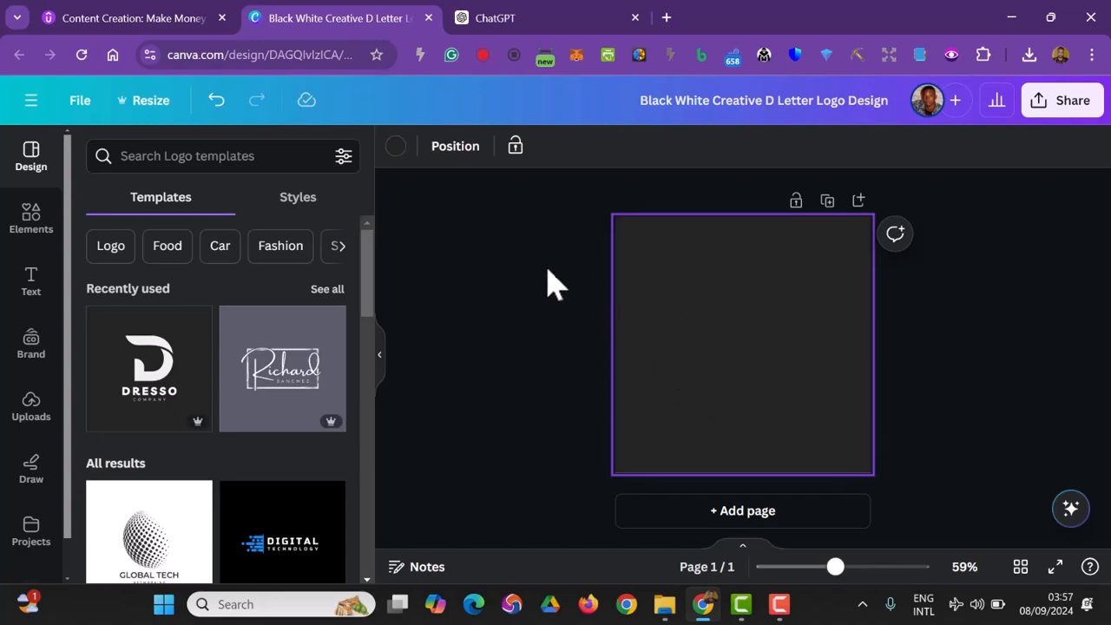
left_click(394, 146)
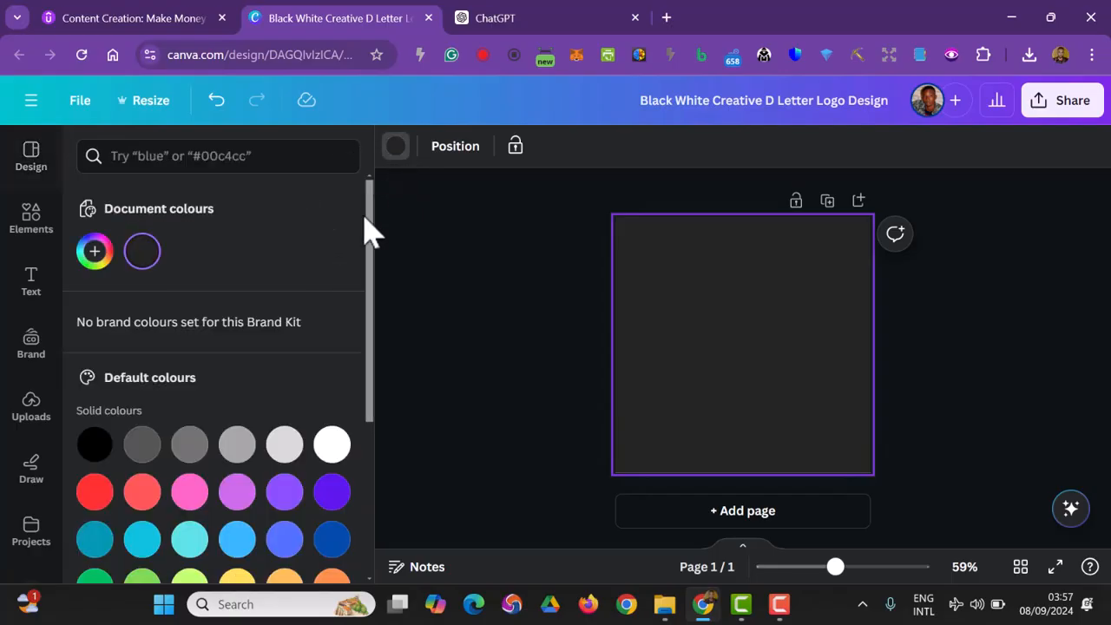
left_click(333, 446)
left_click(516, 390)
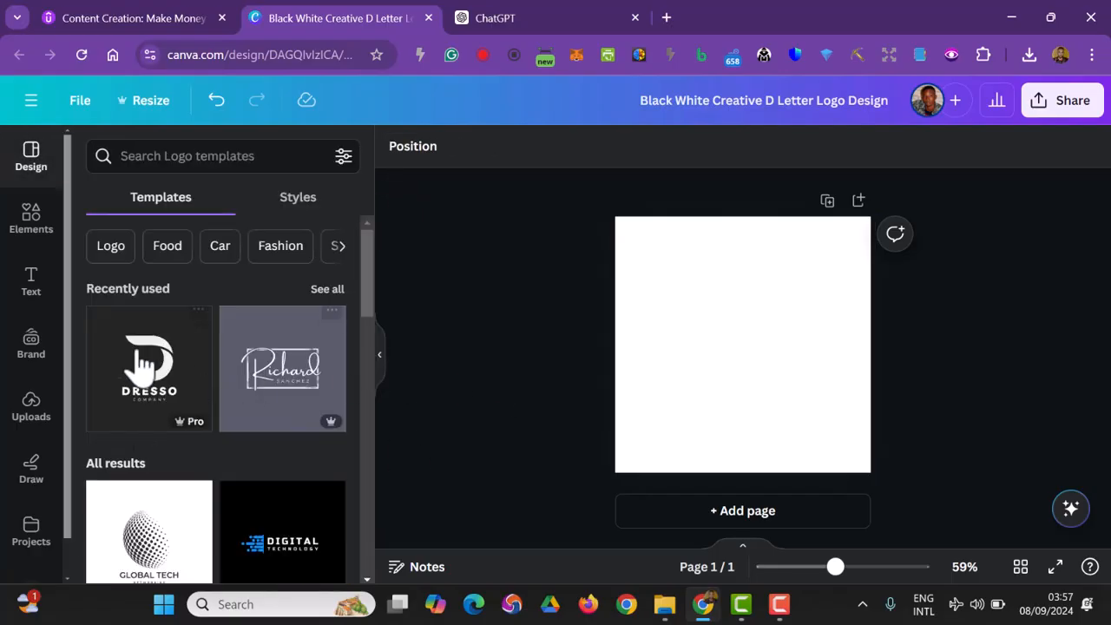
Add a text box with the initials BT to the white page and toggle its uppercase formatting.
left_click(55, 295)
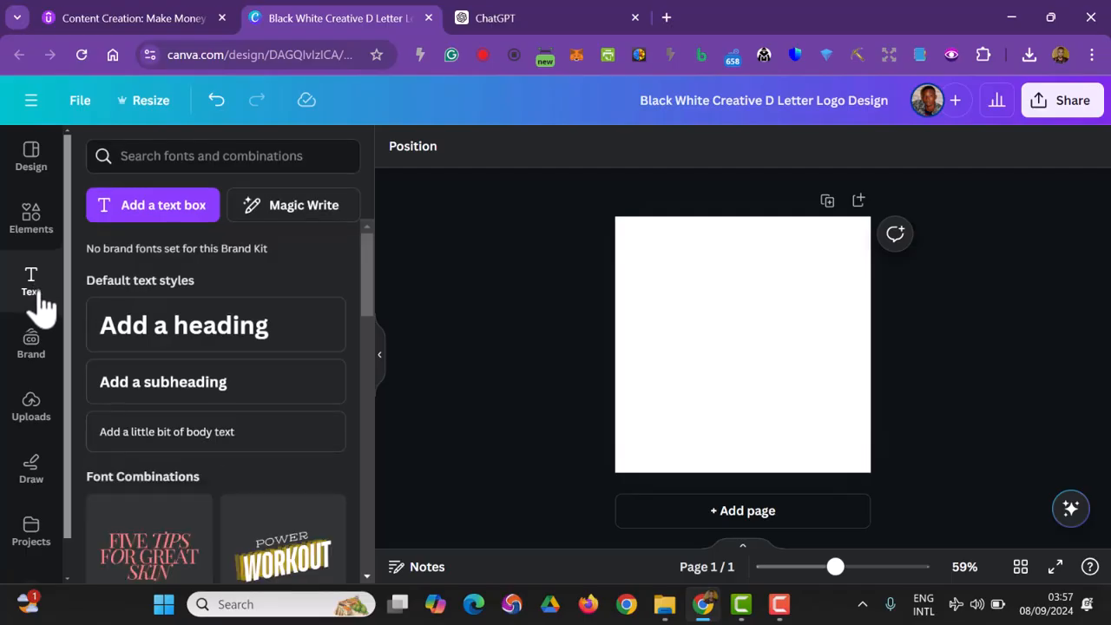
left_click(163, 209)
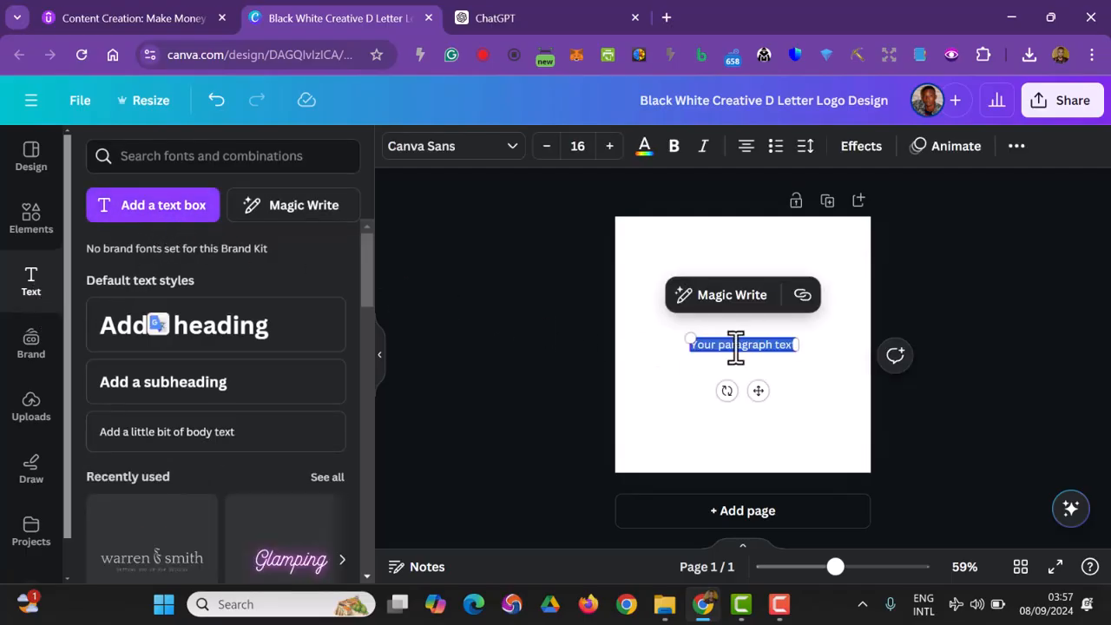
type("B")
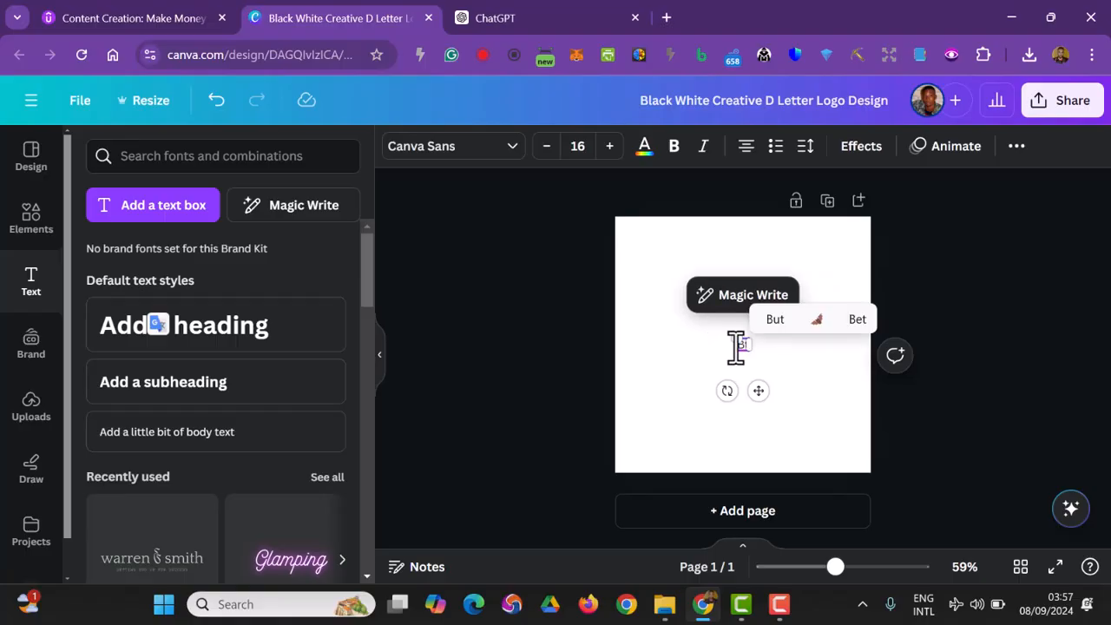
type("t")
left_click(623, 379)
left_click(751, 352)
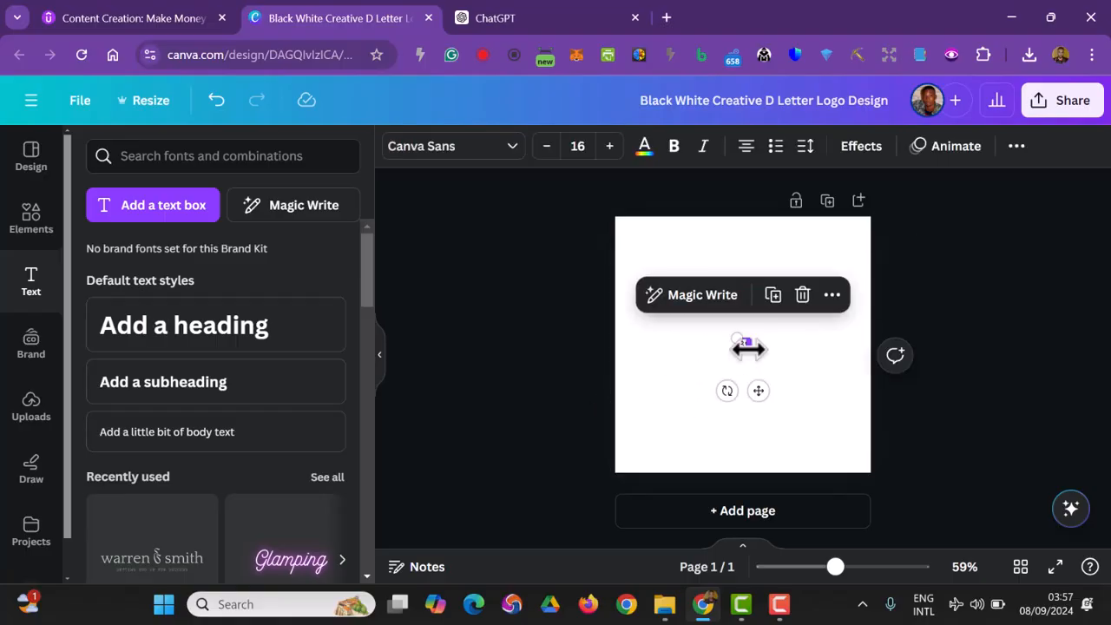
left_click(1017, 147)
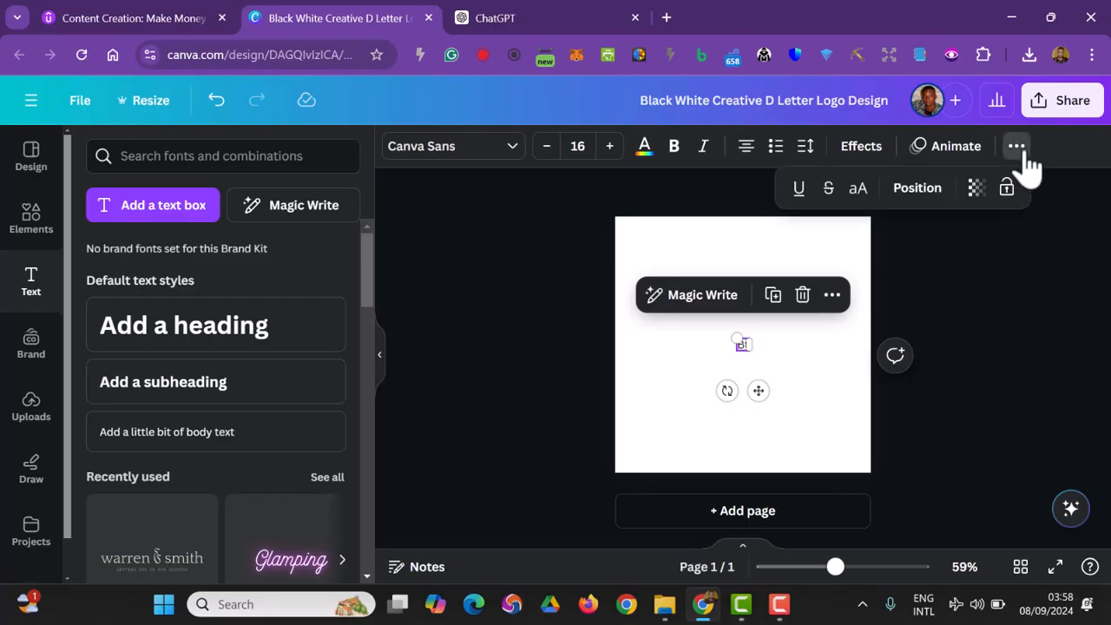
left_click(859, 191)
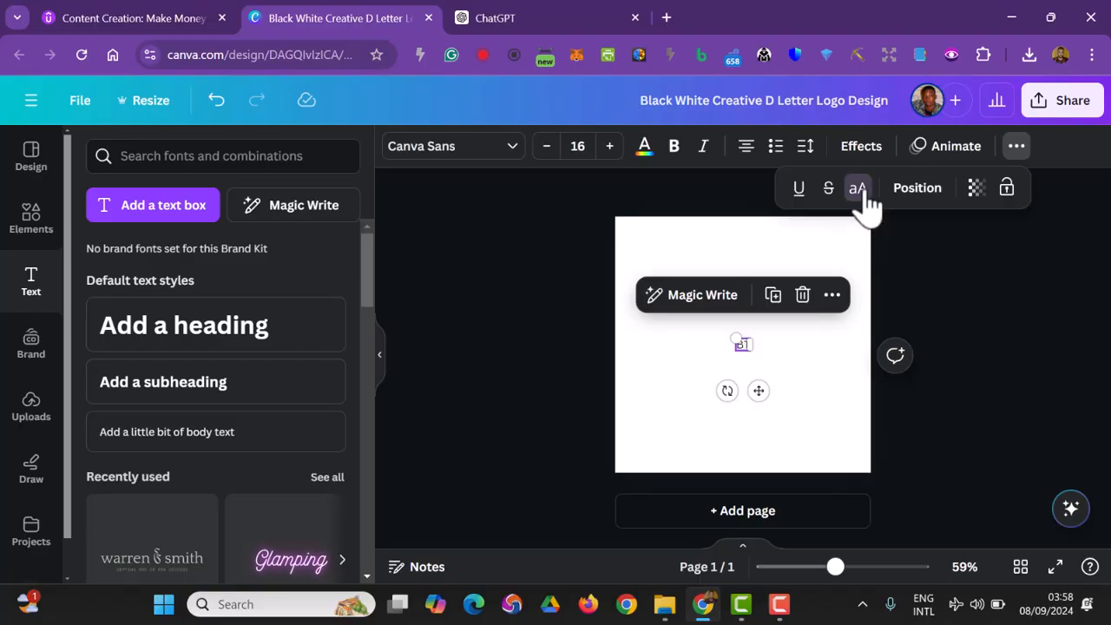
Enlarge the BT text to font size 109 and centre it horizontally on the page.
left_click(998, 356)
left_click(946, 382)
left_click(745, 347)
mouse_move(736, 338)
left_mouse_down()
mouse_move(642, 268)
mouse_move(657, 264)
mouse_move(749, 345)
mouse_move(737, 342)
left_mouse_up()
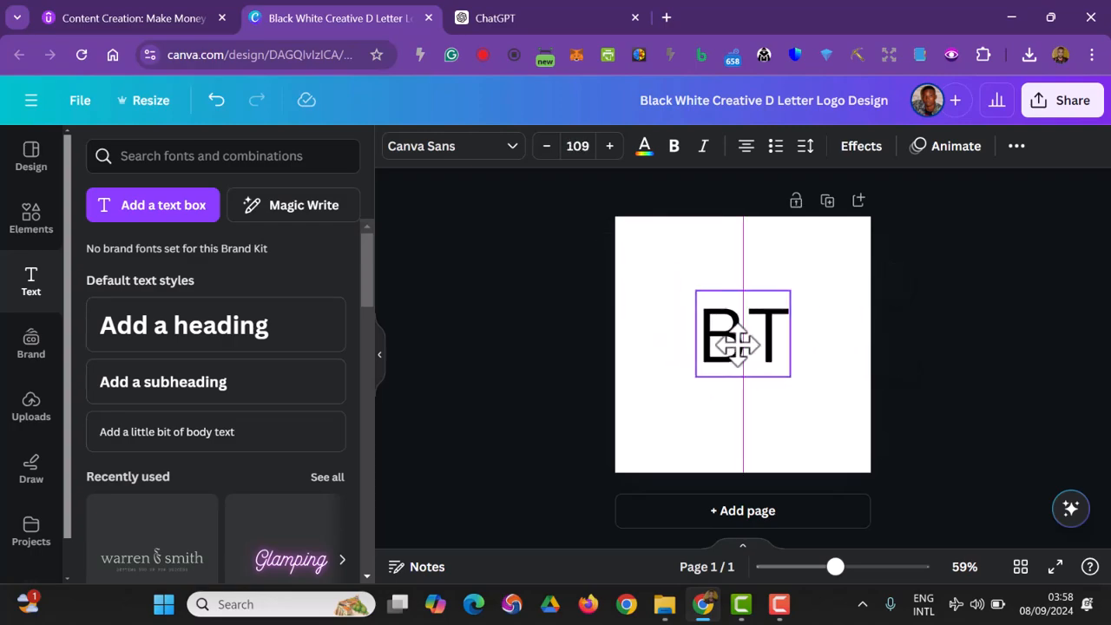
Check the suggested fonts in the ChatGPT answer, return to Canva and search the fonts for oSWARD.
left_click(483, 19)
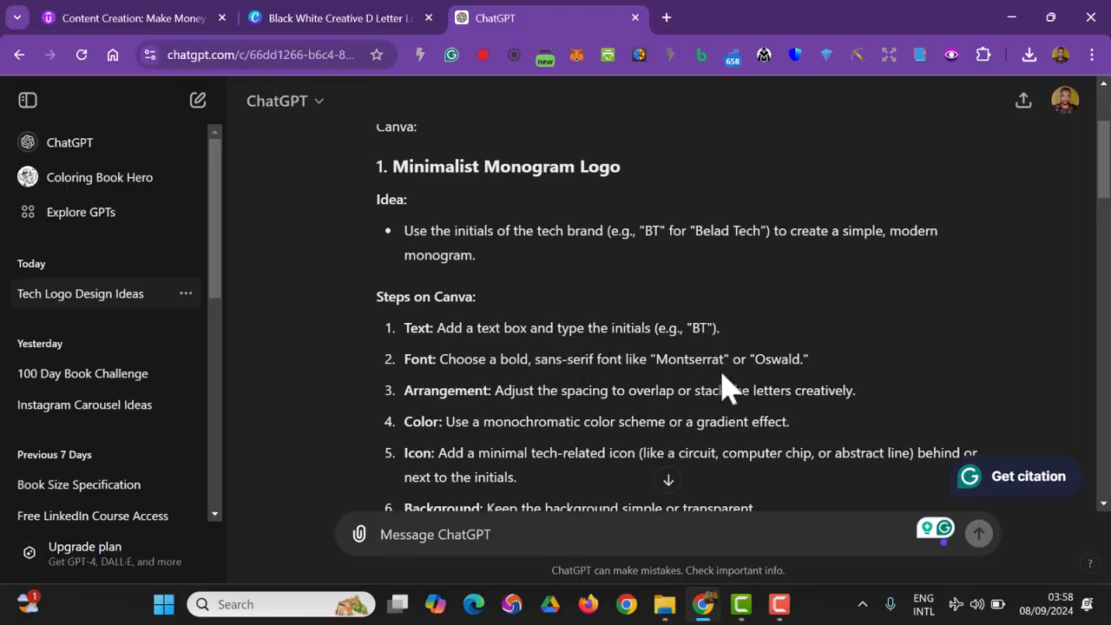
left_click(373, 15)
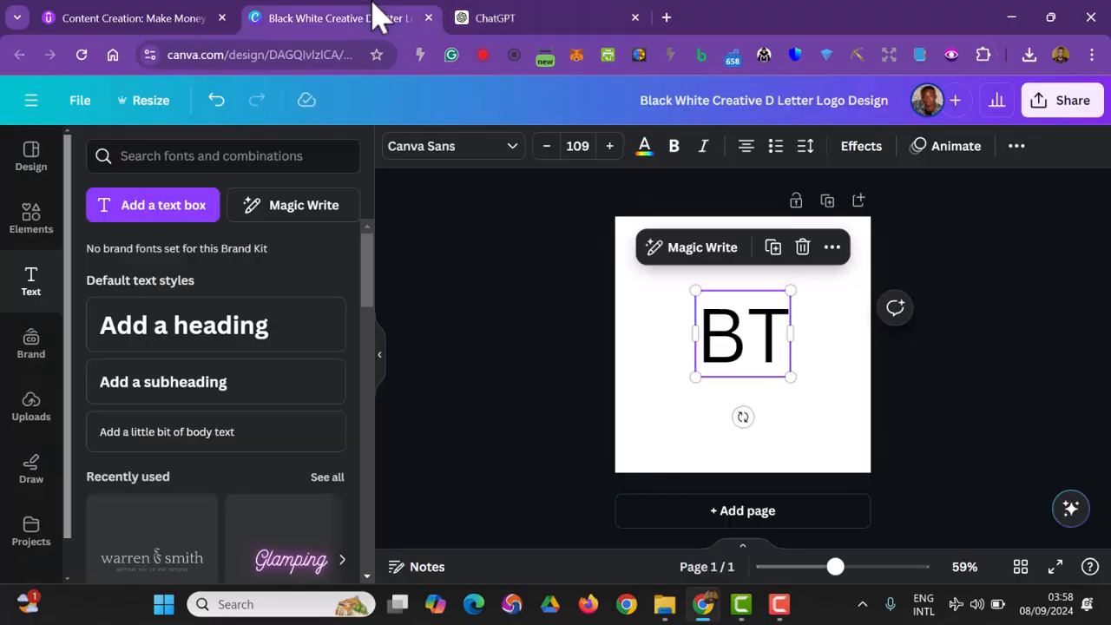
left_click(491, 165)
left_click(494, 166)
left_click(492, 167)
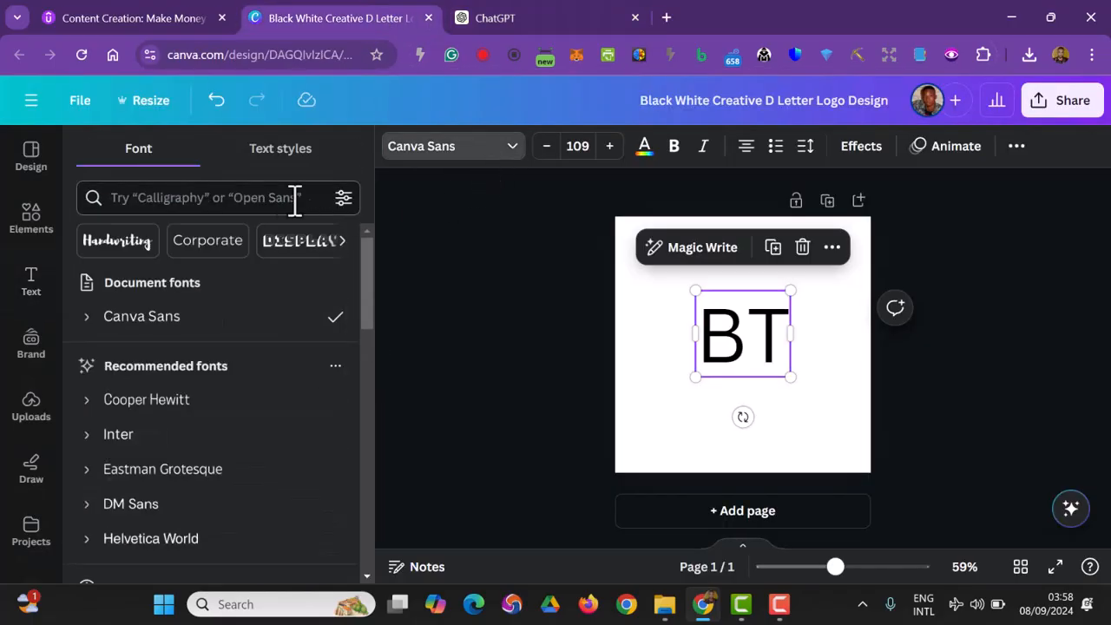
left_click(243, 198)
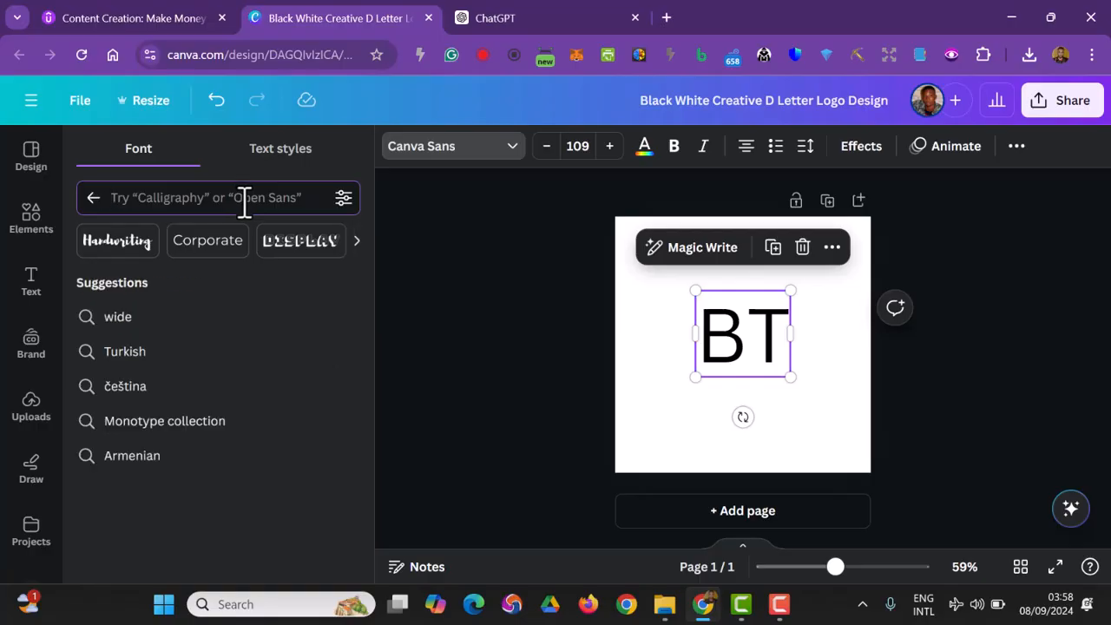
type("oSWARD")
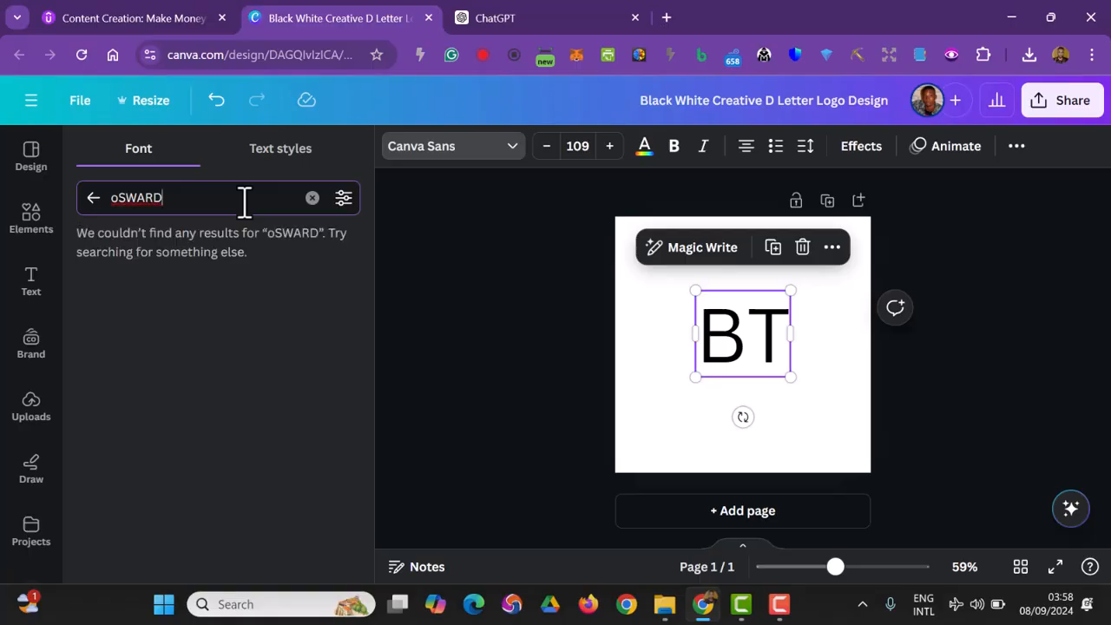
Check the font name in ChatGPT, apply the Oswald font to the BT text in Canva and enlarge it to size 134.
left_click(497, 17)
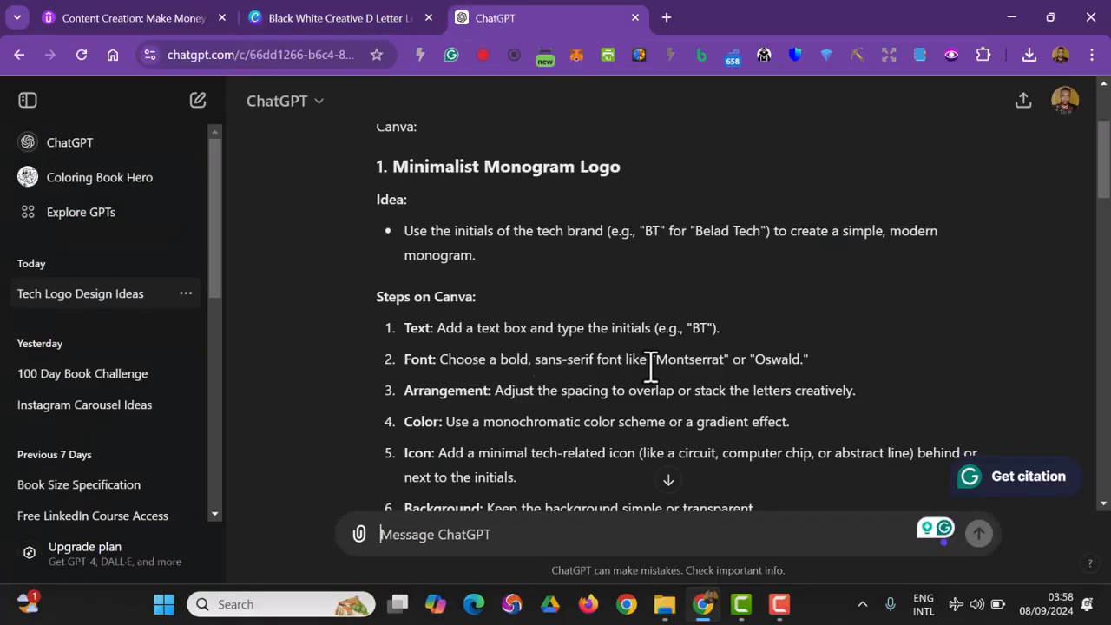
left_click(338, 17)
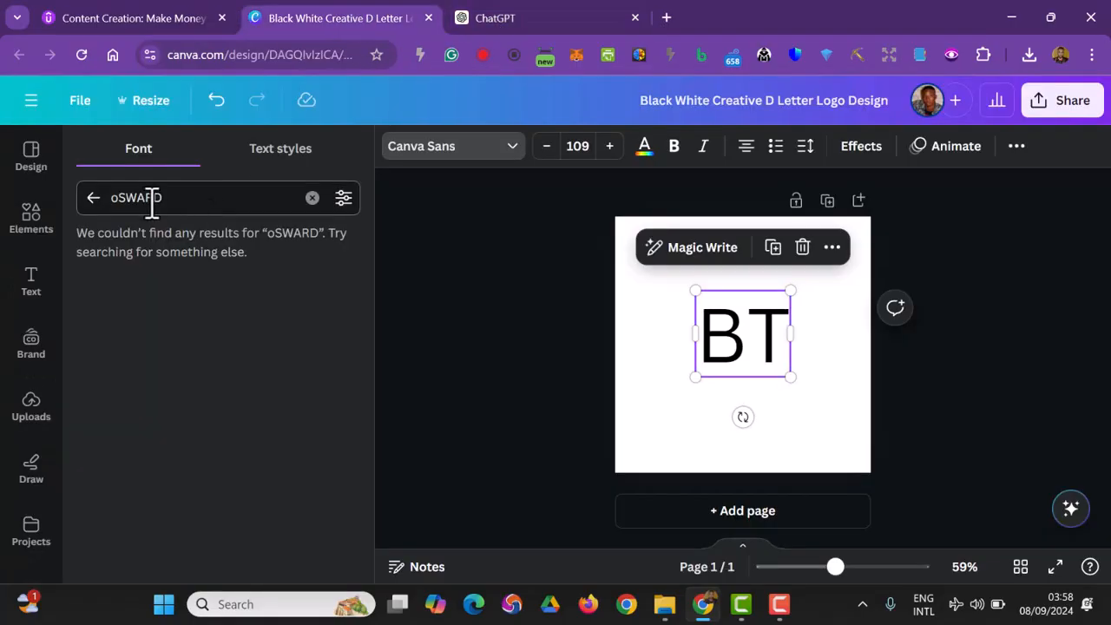
key("BackSpace")
key("BackSpace")
type("LD")
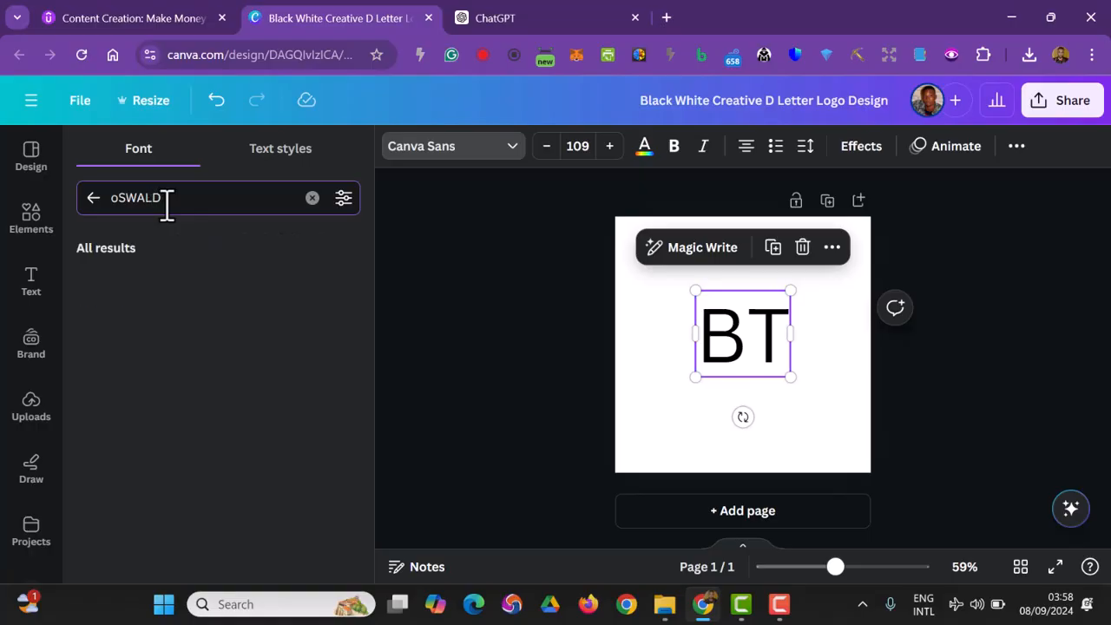
left_click(115, 288)
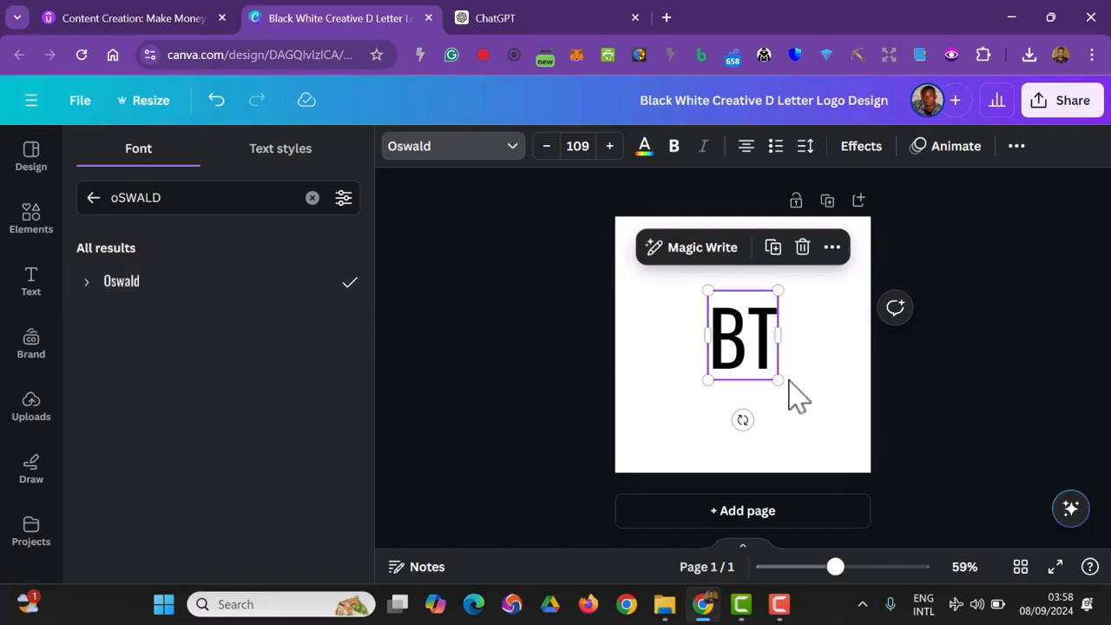
left_click_drag(777, 379, 797, 395)
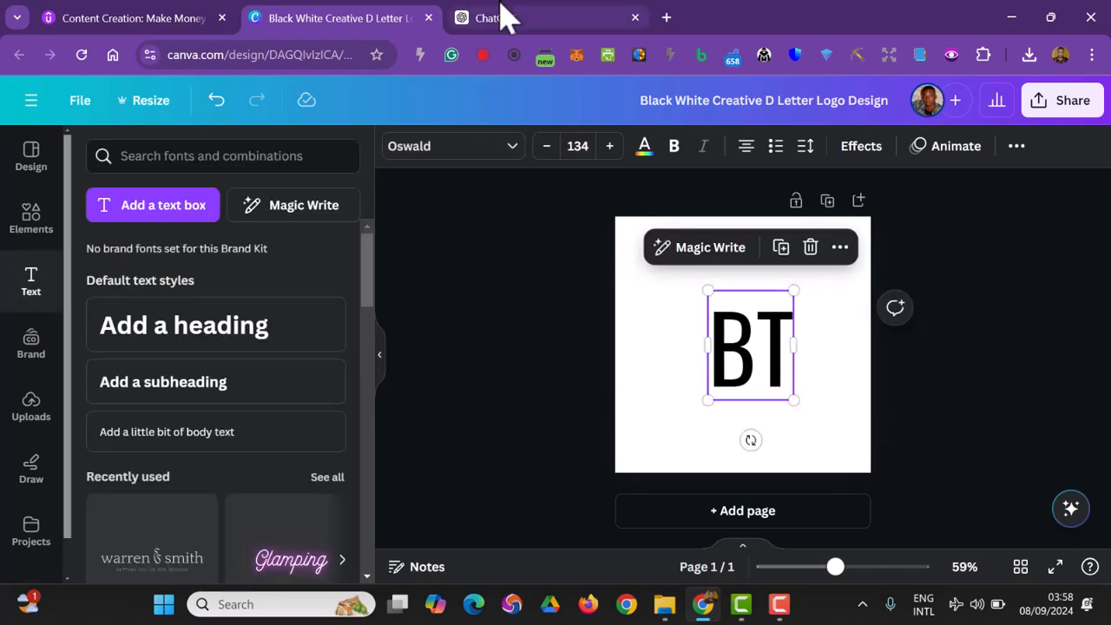
Read the Arrangement step of the monogram idea in ChatGPT and return to the BT text in Canva.
left_click(504, 12)
scroll(458, 397, "down", 2)
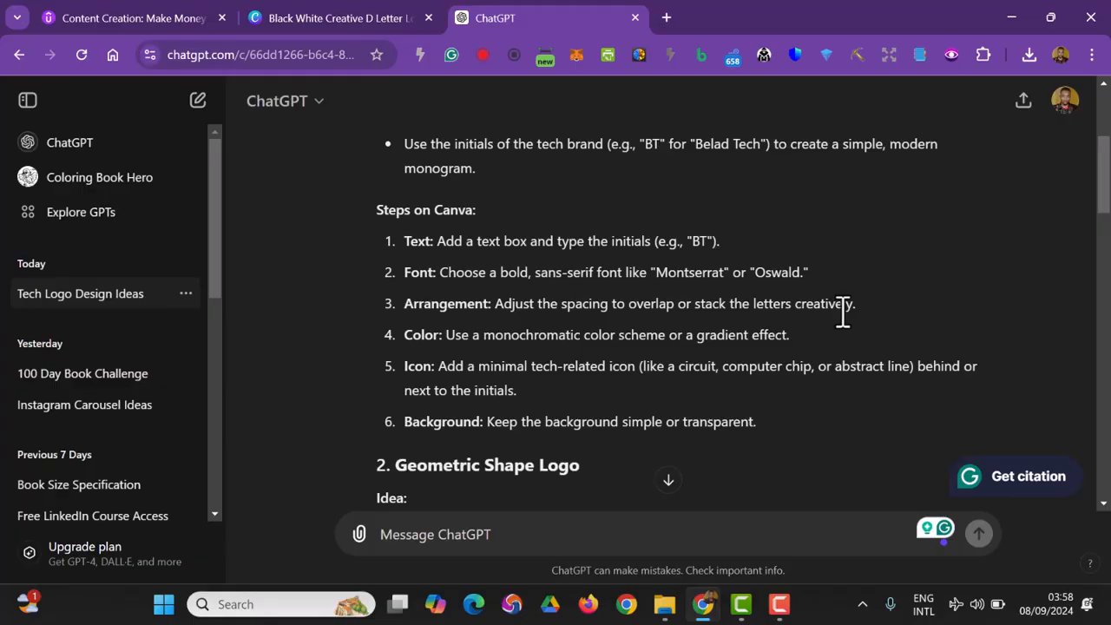
left_click(369, 15)
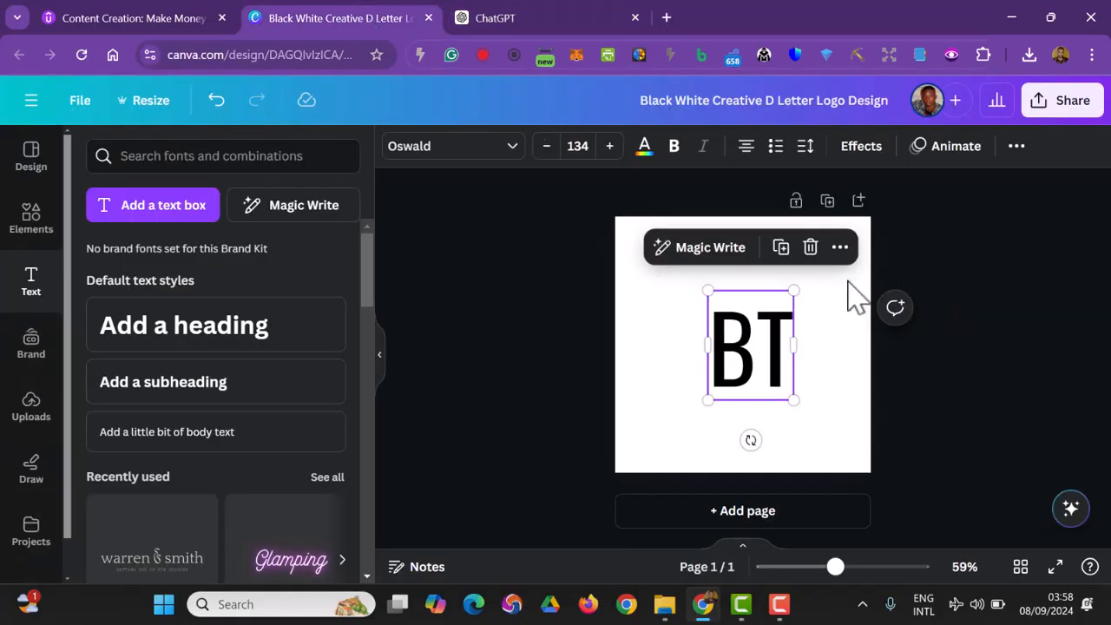
left_click(840, 250)
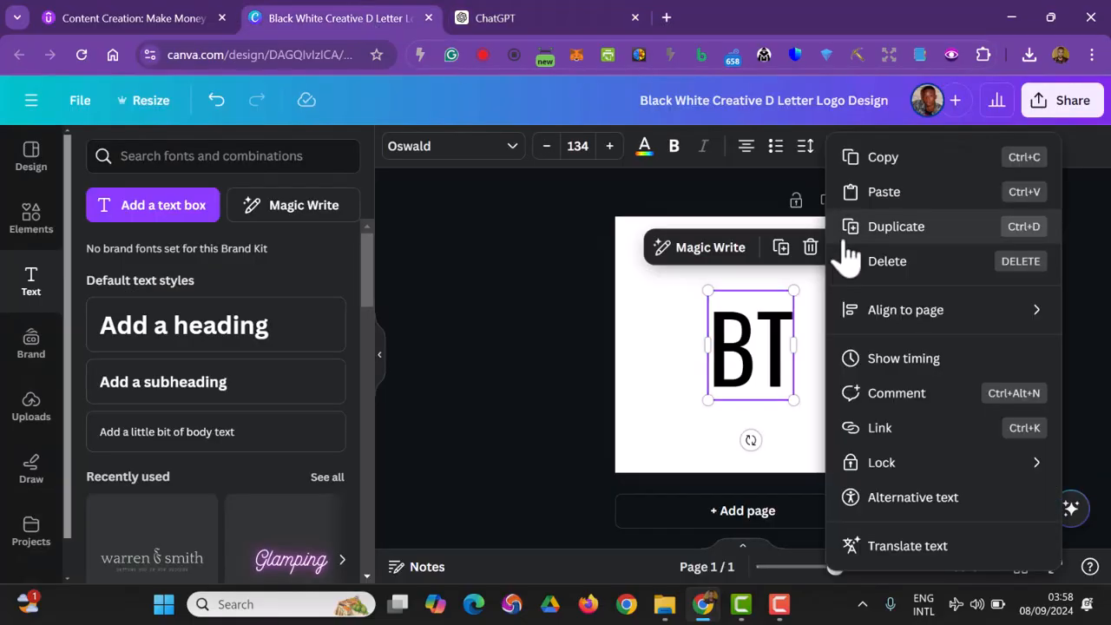
left_click(767, 345)
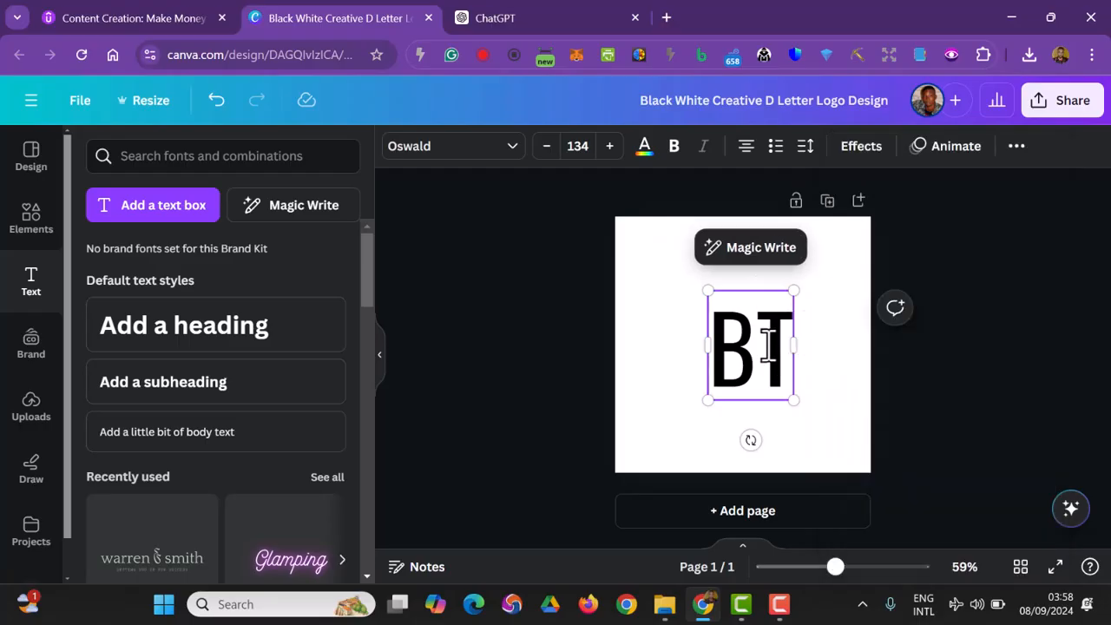
Set the BT text's letter spacing to -200 and line spacing to 1.15, anchoring the text box to the middle.
left_click(805, 146)
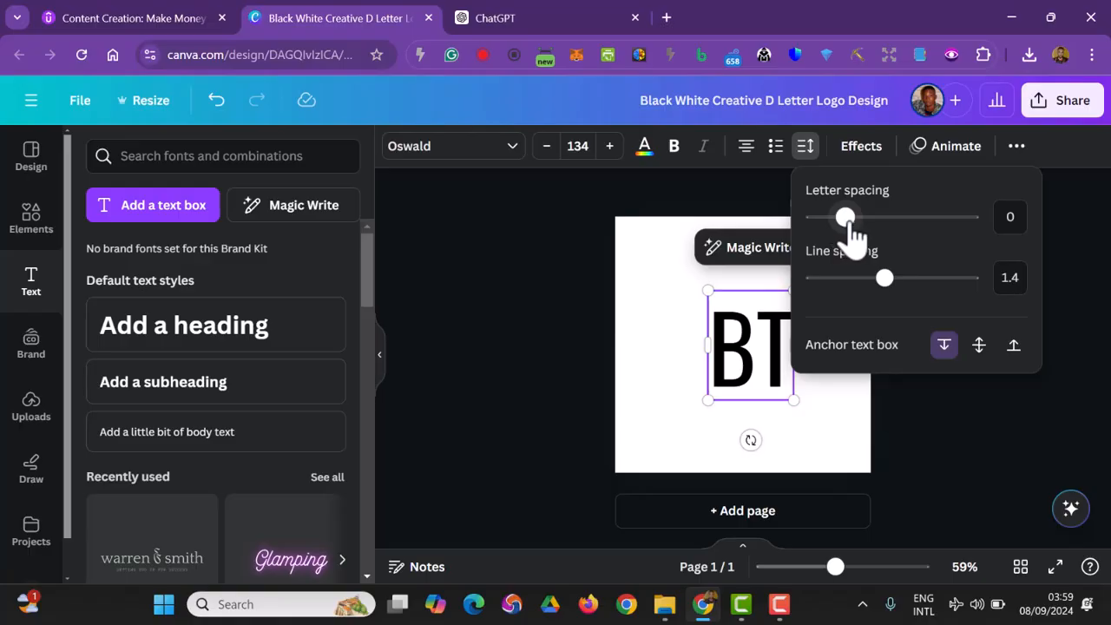
left_click_drag(847, 219, 807, 234)
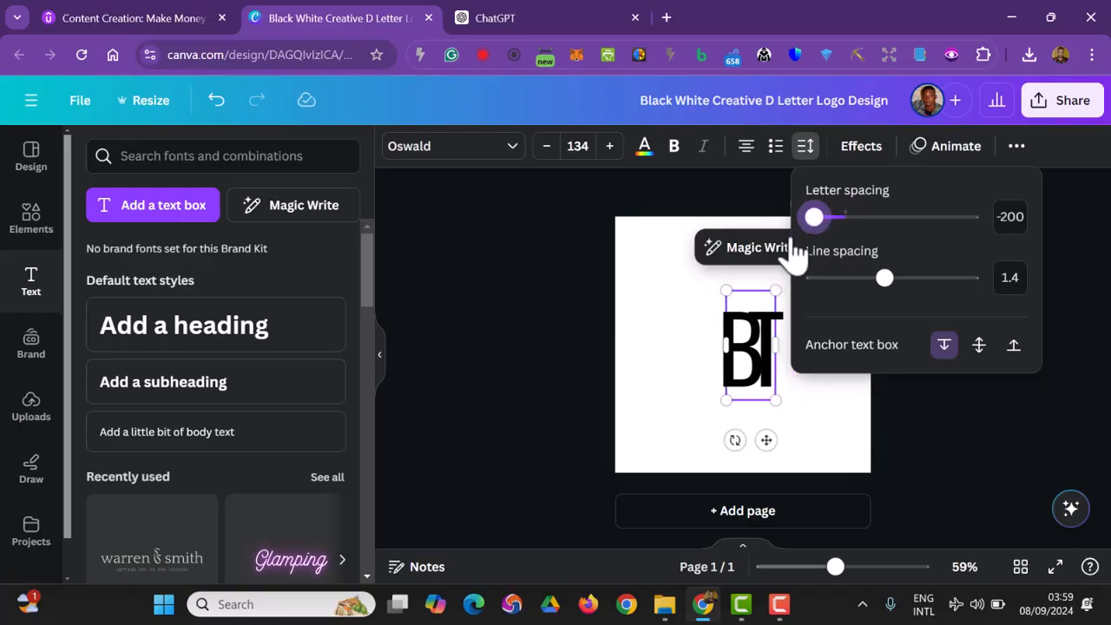
mouse_move(884, 279)
left_mouse_down()
mouse_move(849, 283)
mouse_move(866, 284)
left_mouse_up()
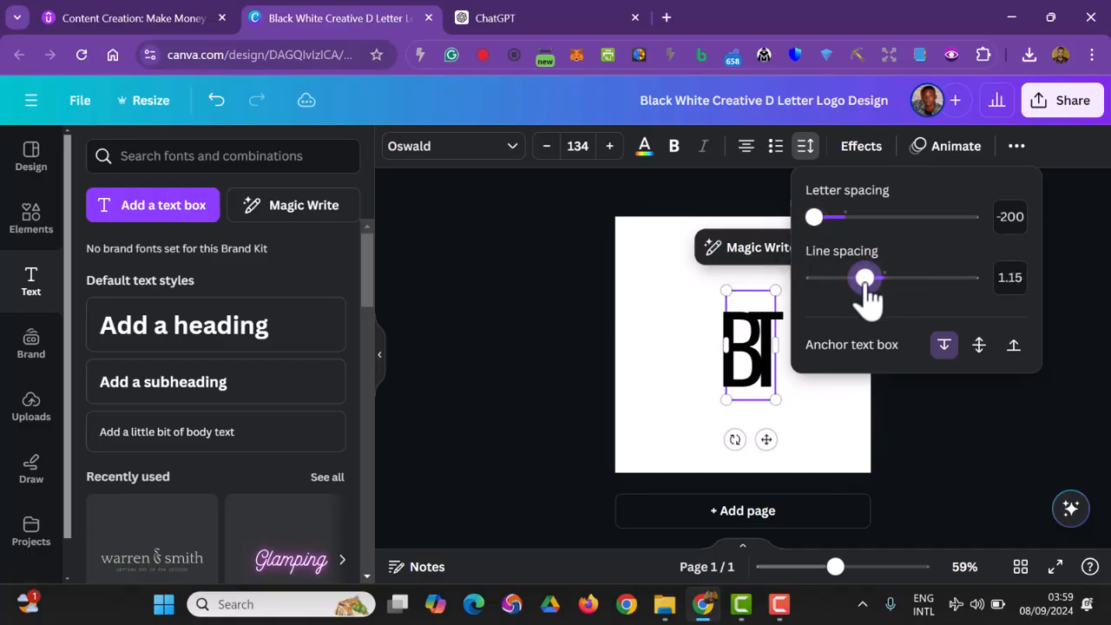
left_click(979, 347)
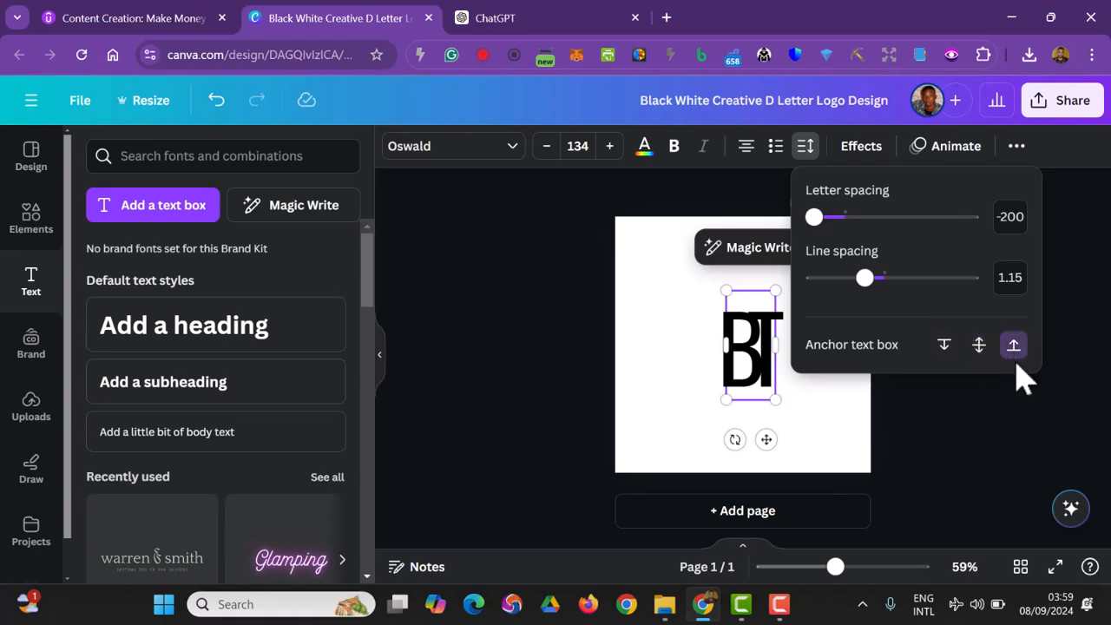
Try a letter spacing of 220 on the BT text and recheck the Arrangement step in ChatGPT.
left_click_drag(812, 216, 881, 230)
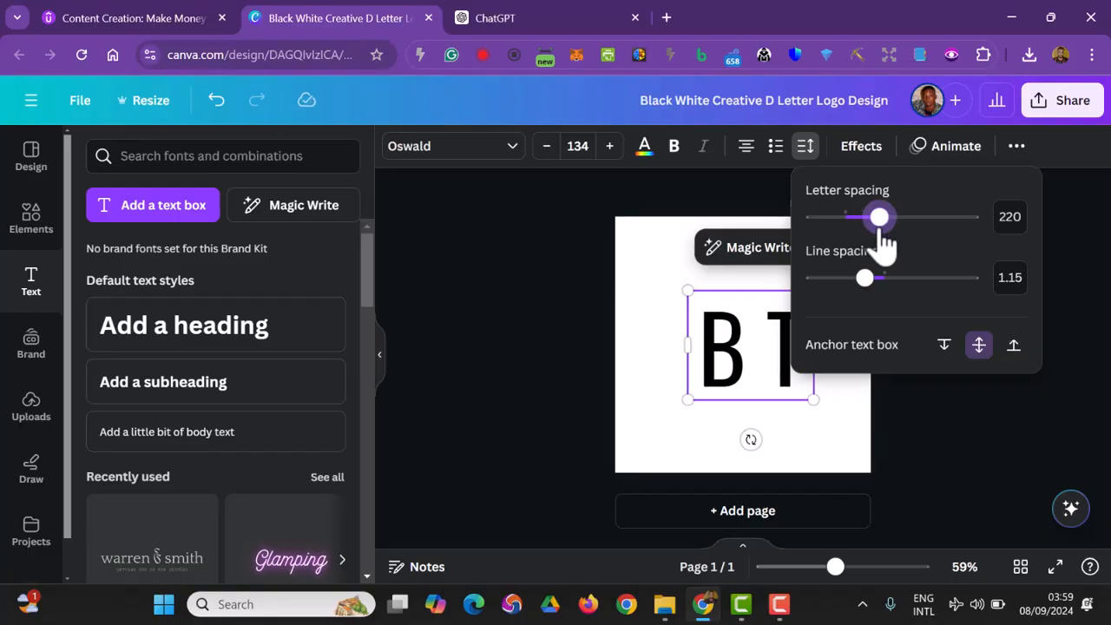
left_click(526, 15)
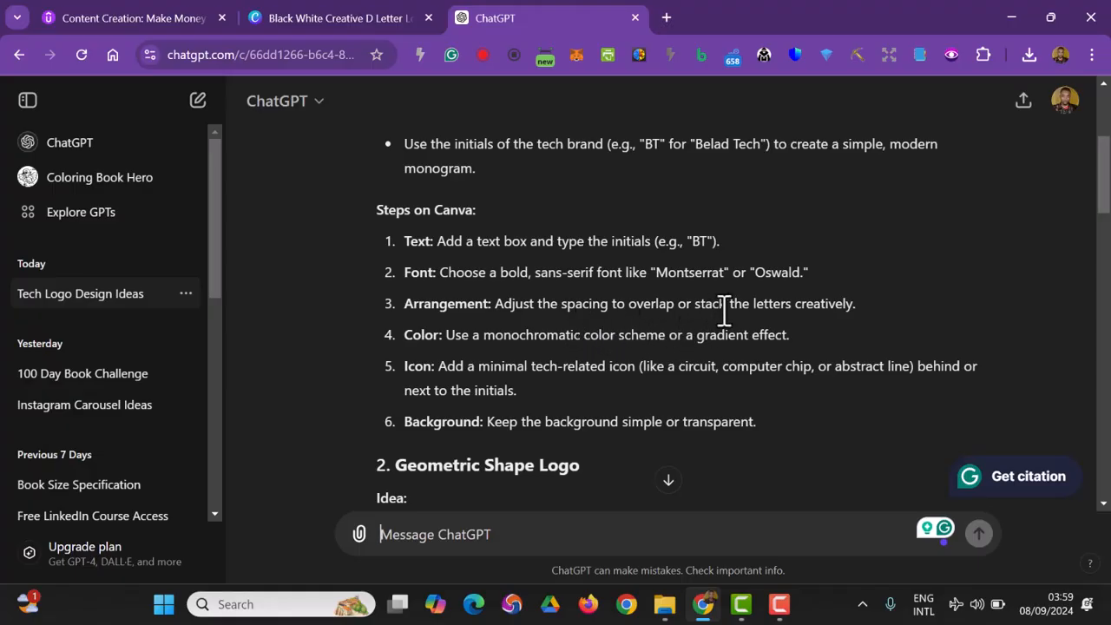
left_click(347, 14)
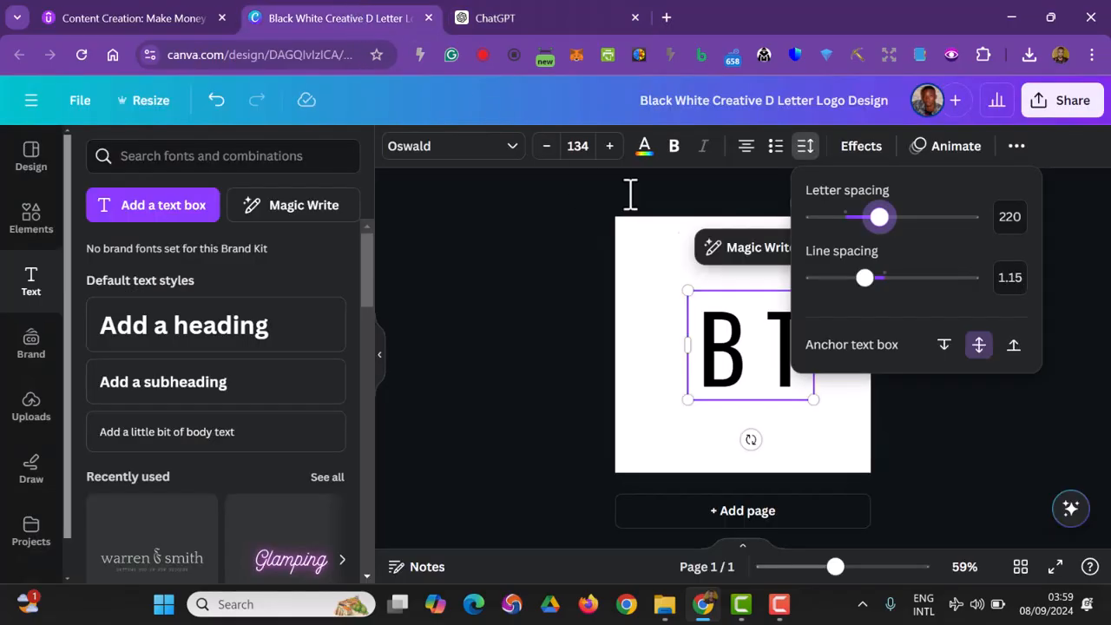
left_click(466, 425)
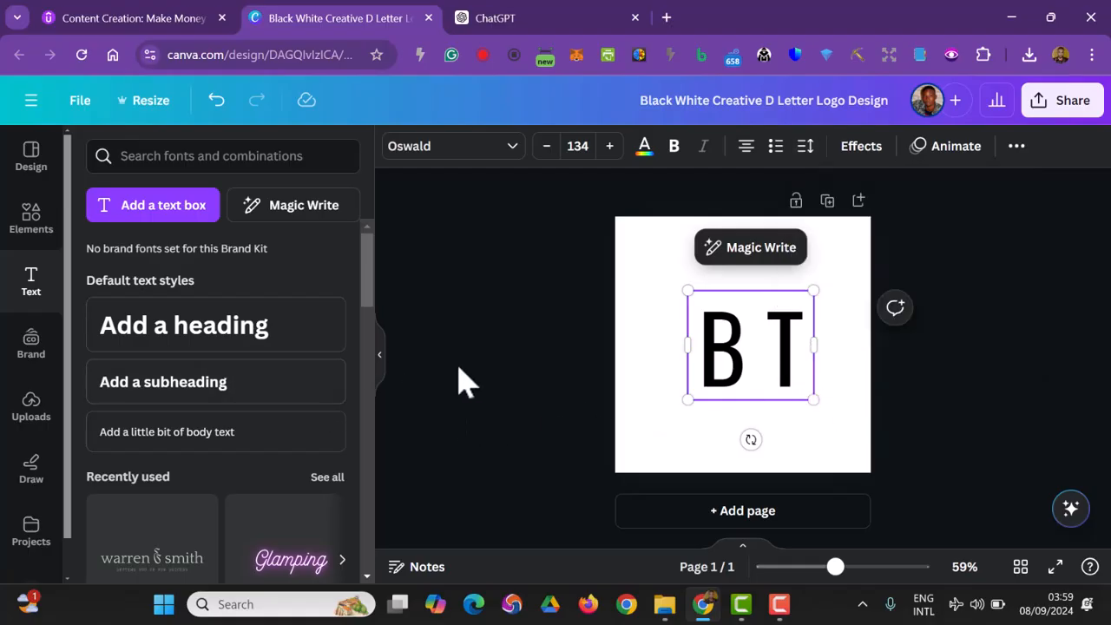
Reduce the BT text's letter spacing to -200 so the two letters overlap.
left_click(667, 367)
left_click(756, 370)
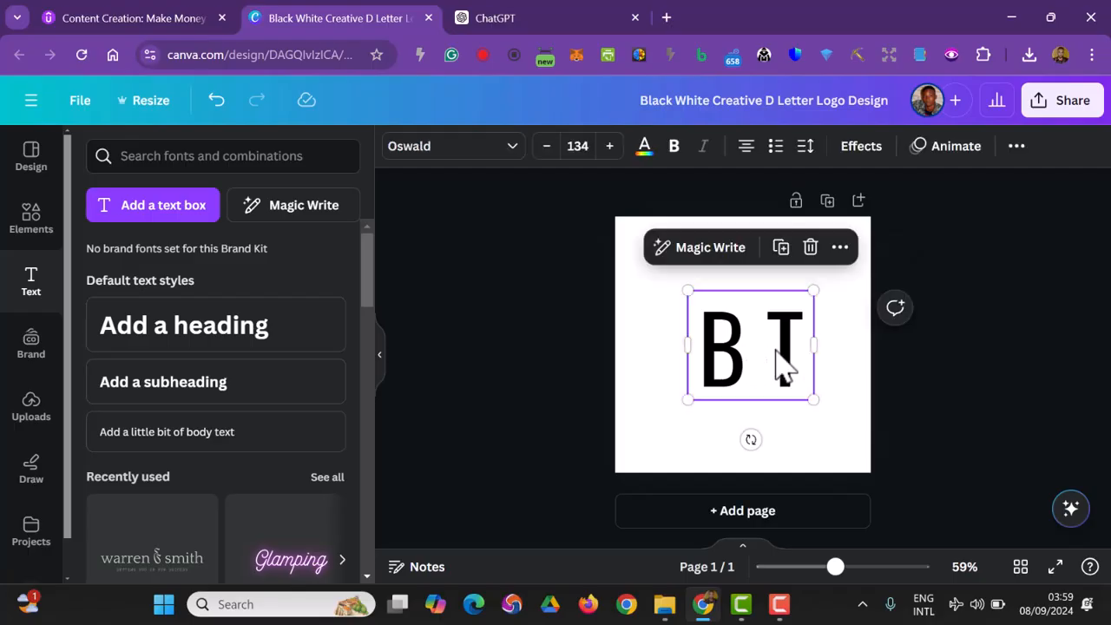
left_click(806, 147)
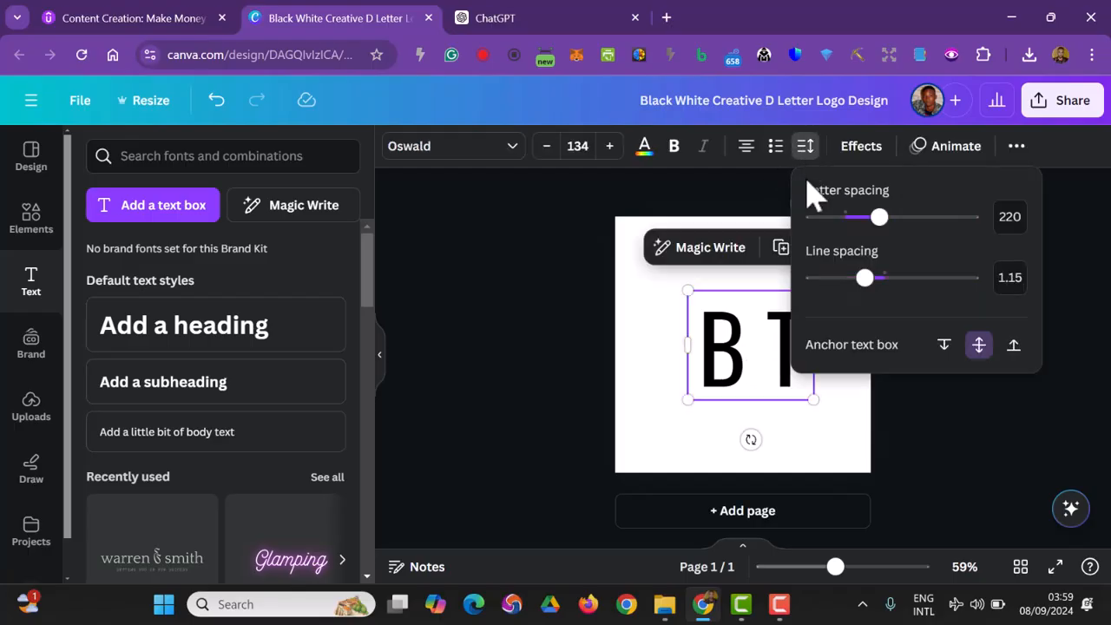
left_click_drag(879, 217, 791, 252)
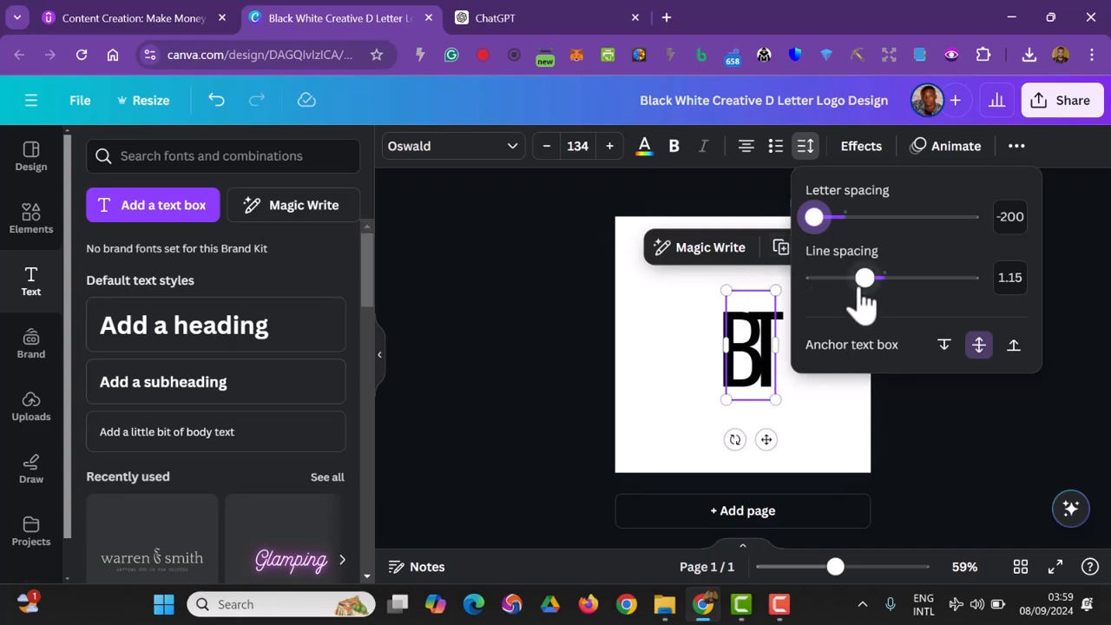
left_click(589, 370)
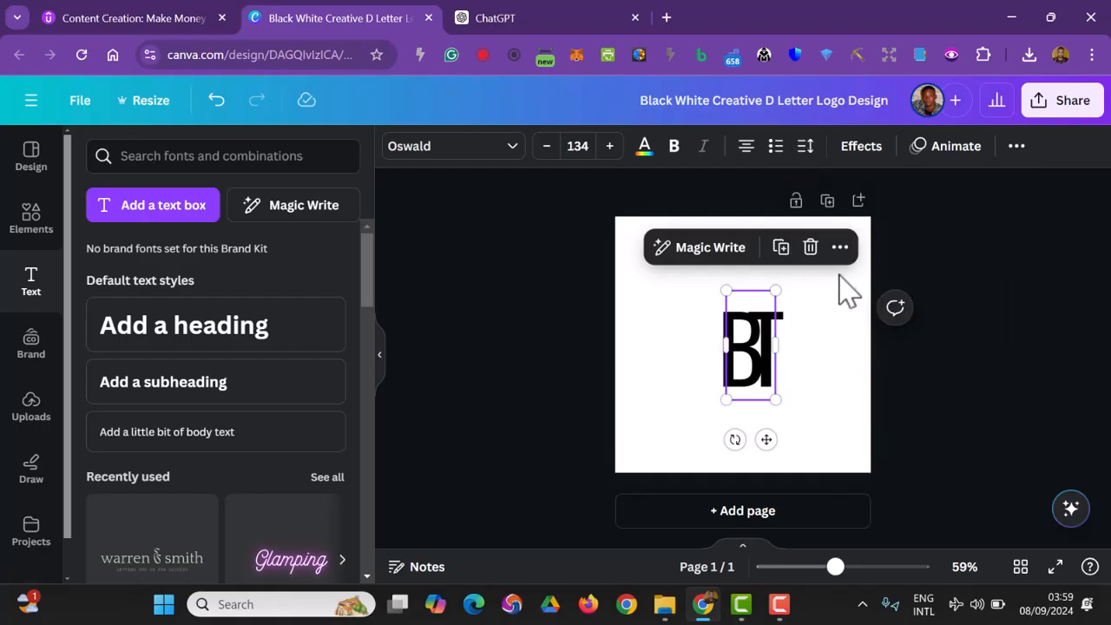
Duplicate the overlapping BT text, place the copy beside the T and remove the T from the copy.
left_click(839, 247)
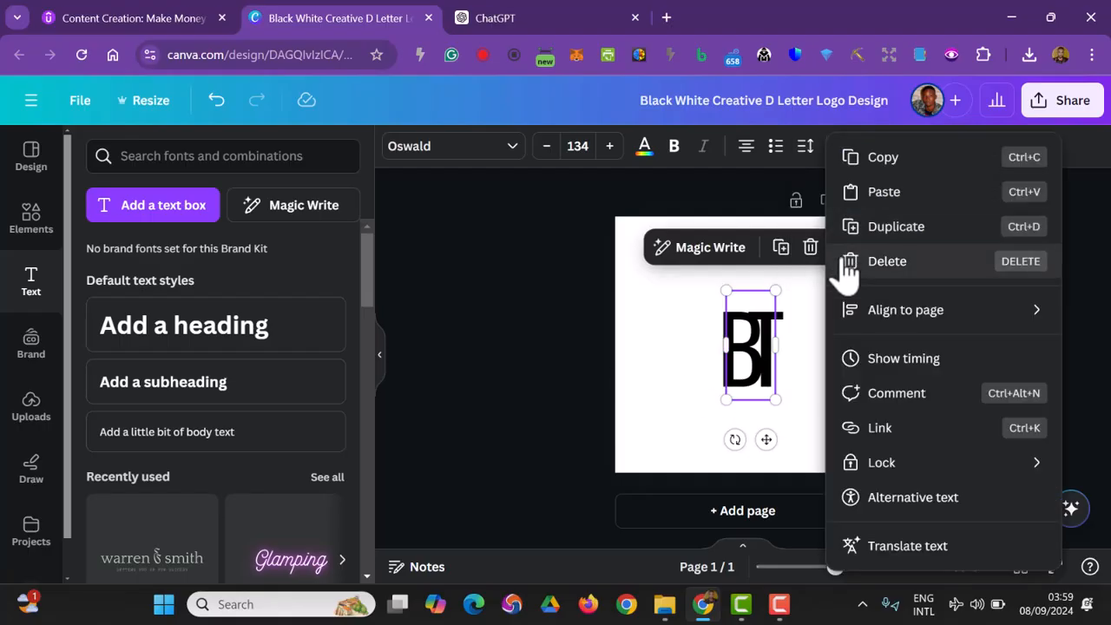
left_click(868, 229)
left_click_drag(773, 392, 817, 357)
left_click(827, 368)
key("BackSpace")
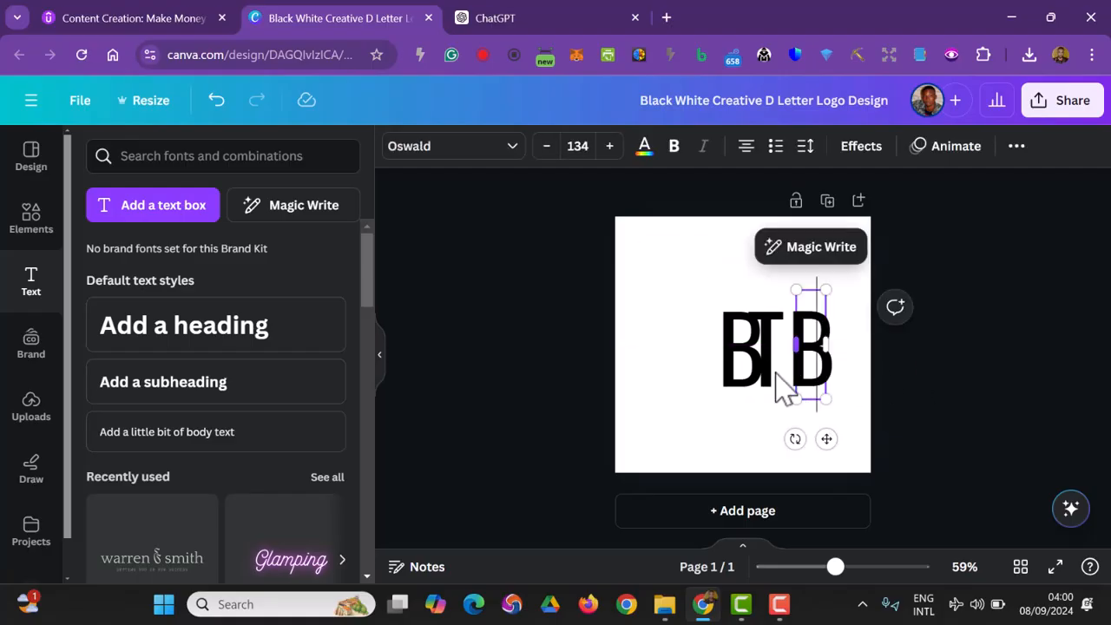
Remove the T from the original BT text so that it holds only the letter B.
left_click(772, 371)
left_click(770, 371)
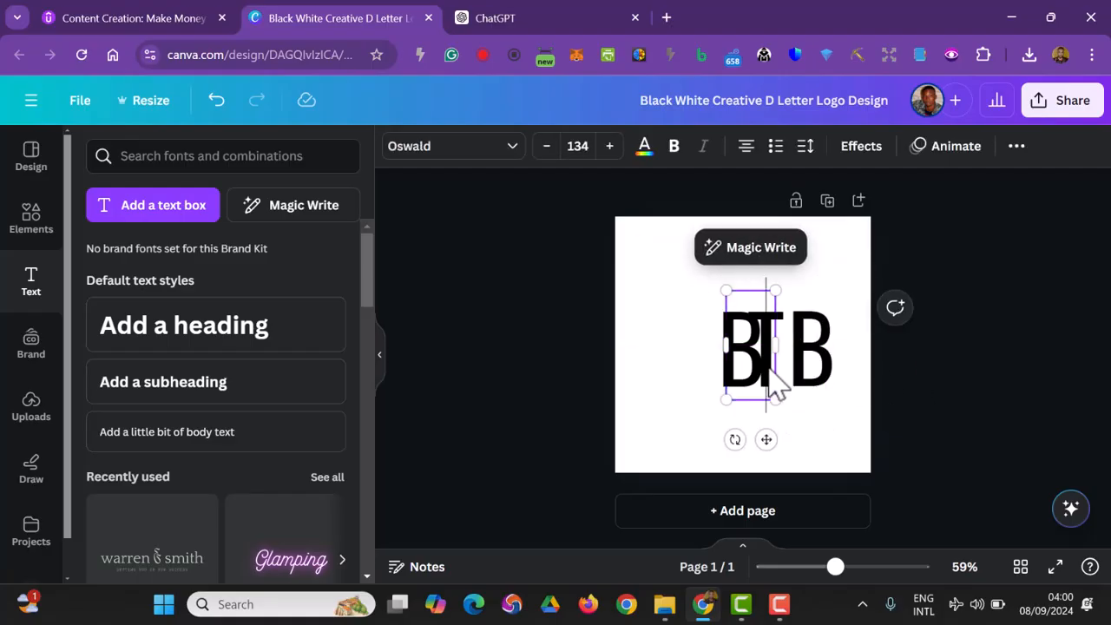
key("BackSpace")
Replace the B in the duplicated text box with the letter T.
left_click(811, 390)
left_click(811, 375)
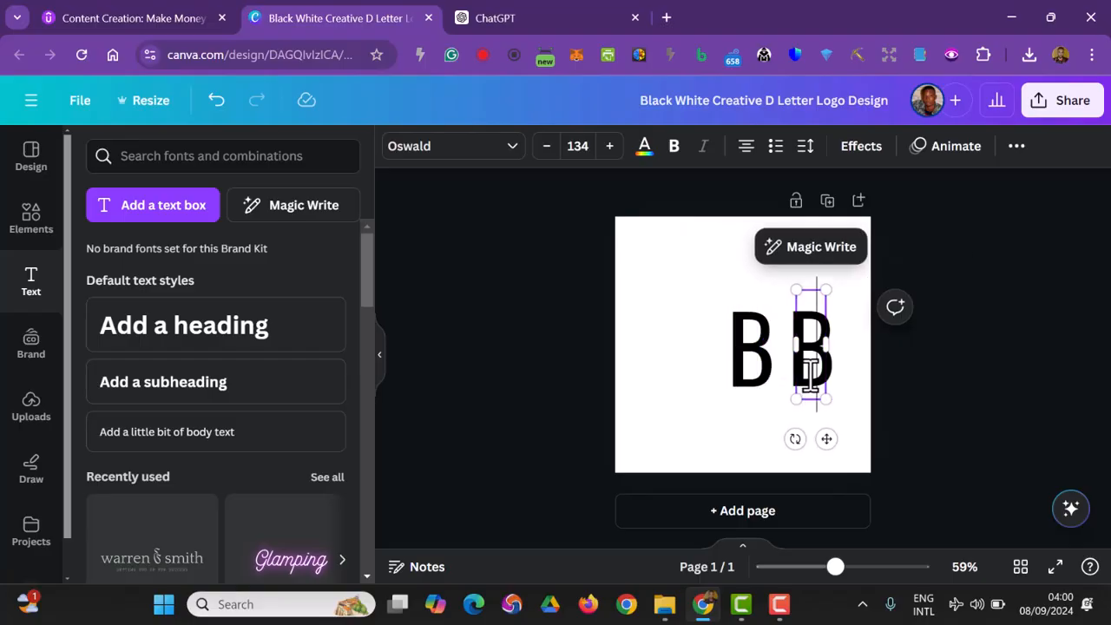
type("T")
key("BackSpace")
key("BackSpace")
type("T")
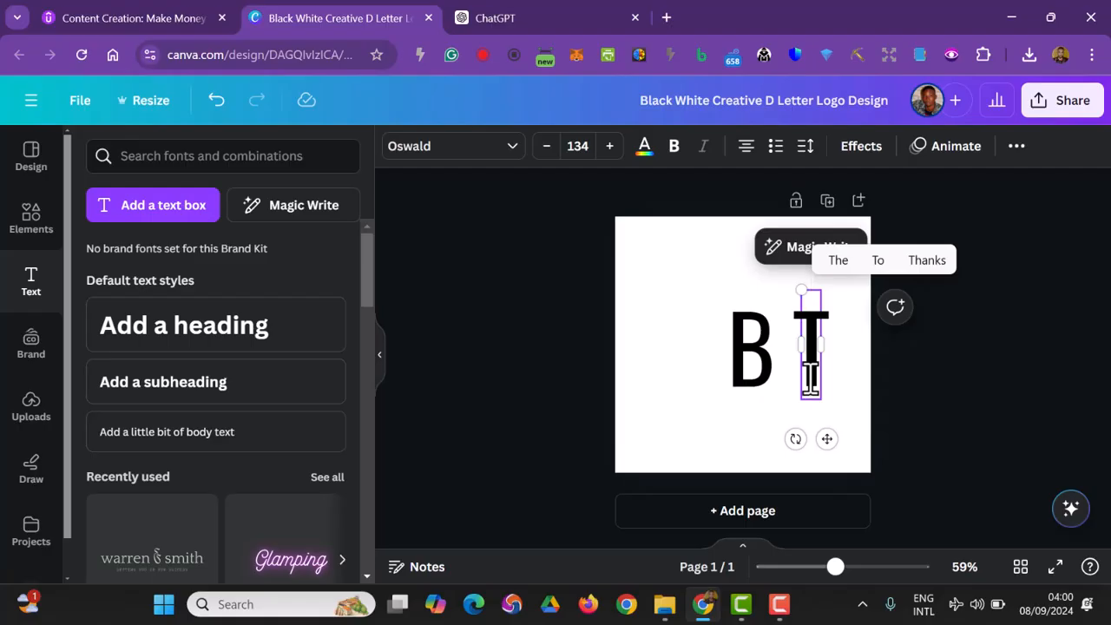
left_click(570, 425)
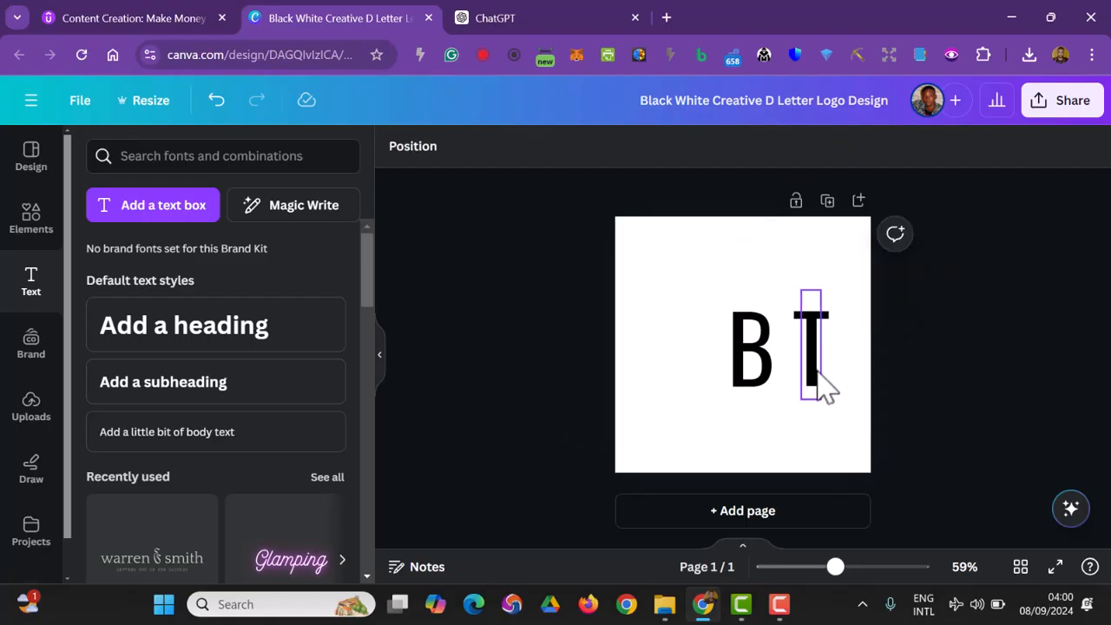
Move the T onto the right side of the B so the two letters overlap.
left_click(770, 370)
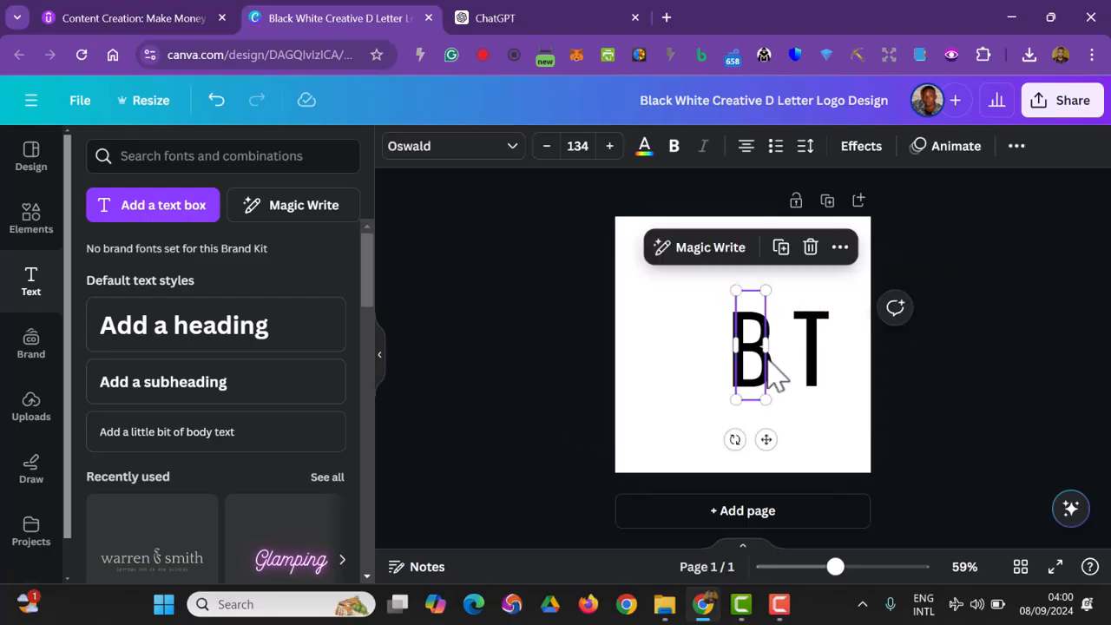
left_click(819, 356)
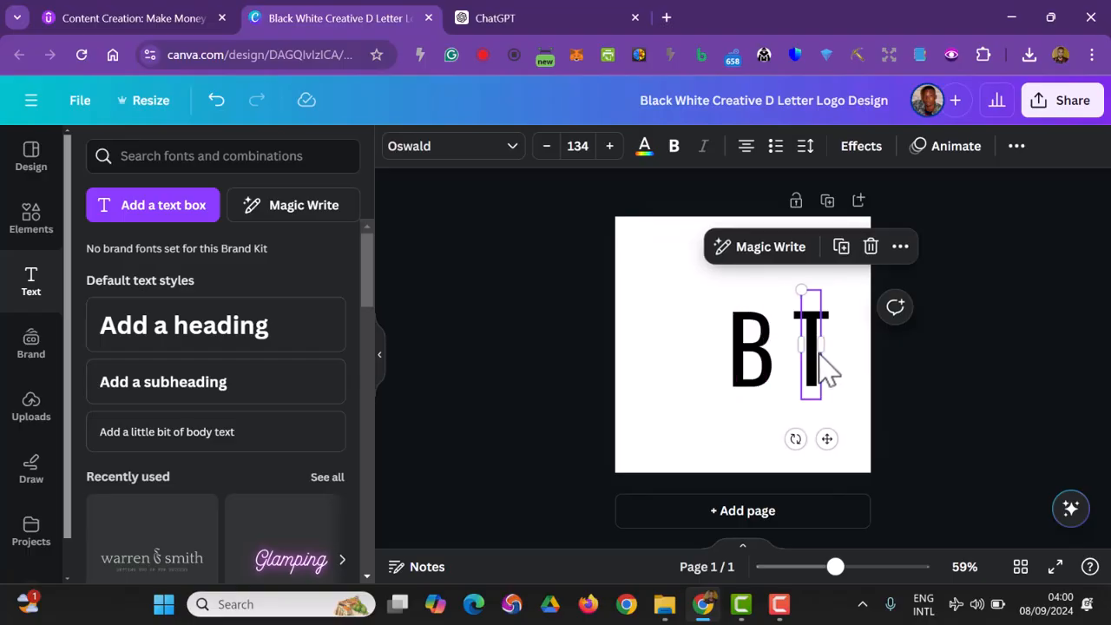
left_click(908, 389)
left_click_drag(819, 389, 765, 391)
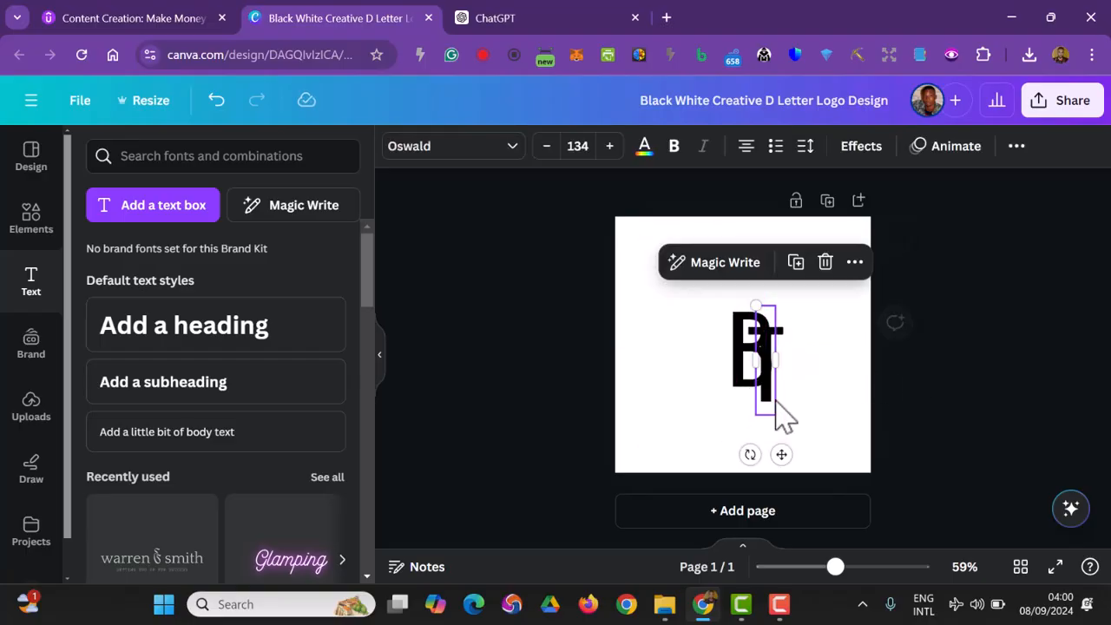
left_click(1042, 410)
Enlarge the T to a font size of about 160 so its crossbar reaches the top of the B.
left_click(777, 400)
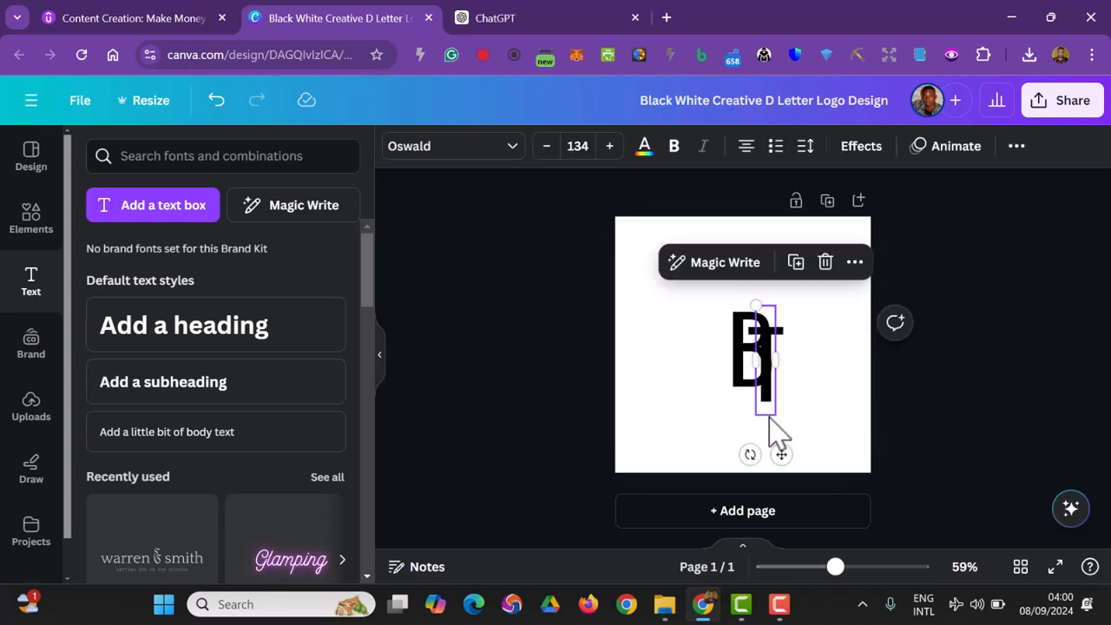
left_click_drag(752, 305, 737, 287)
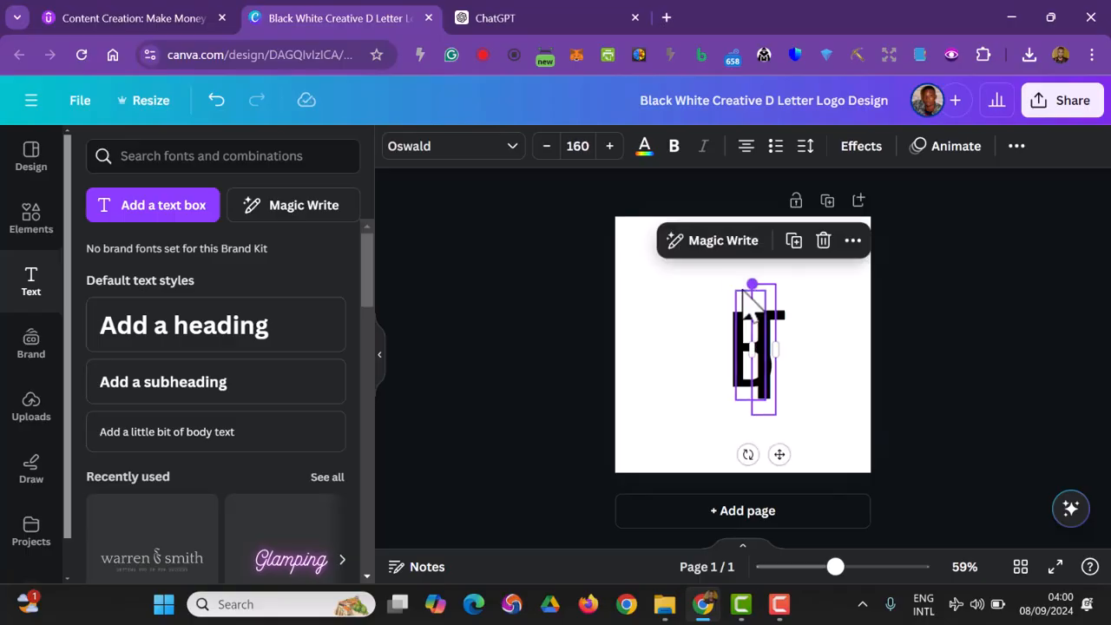
left_click(950, 434)
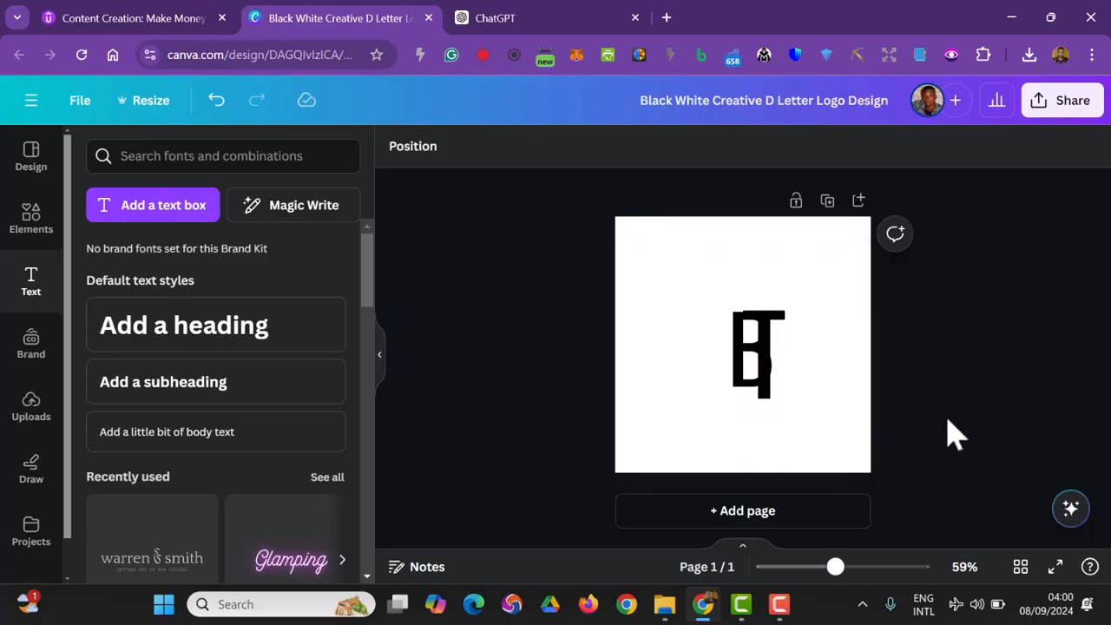
Nudge the T down slightly to line its crossbar up with the top edge of the B.
left_click(775, 392)
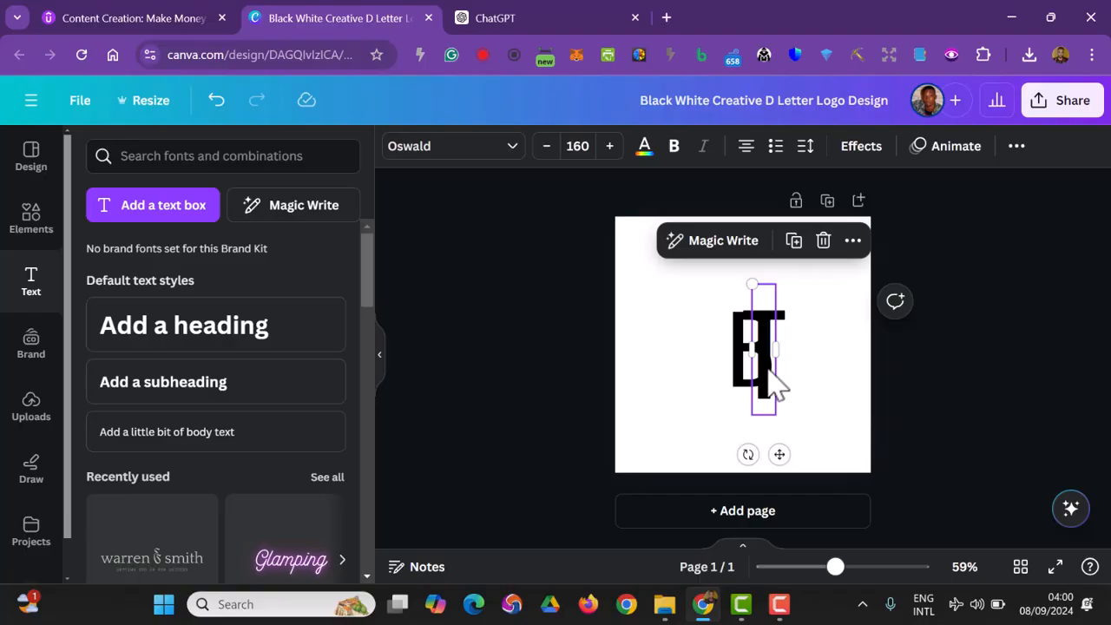
key("Down")
key("Down")
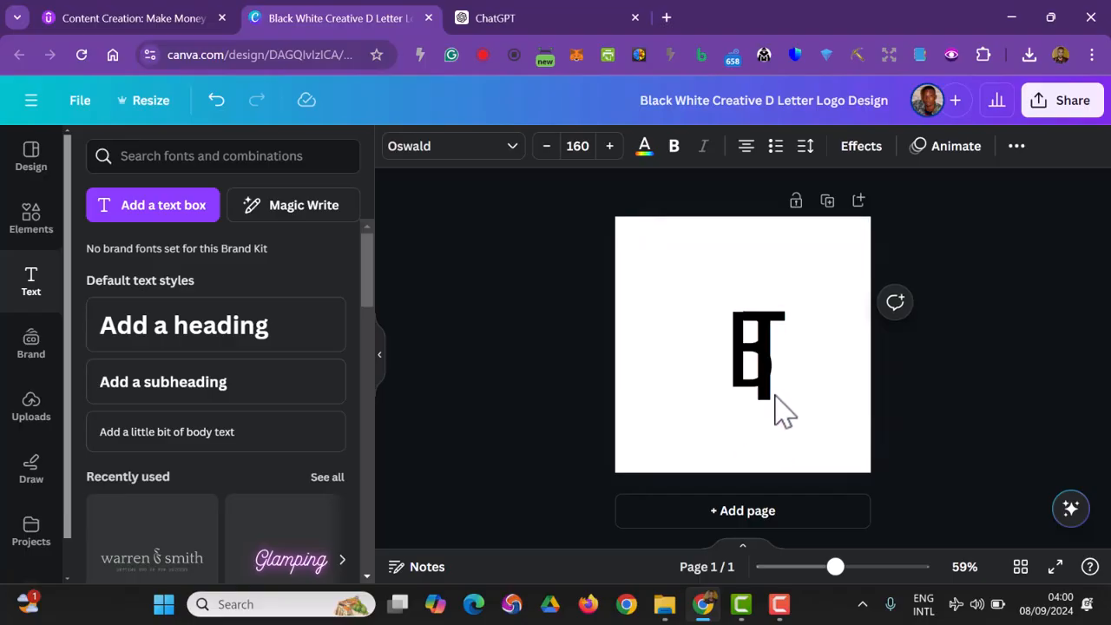
left_click(927, 412)
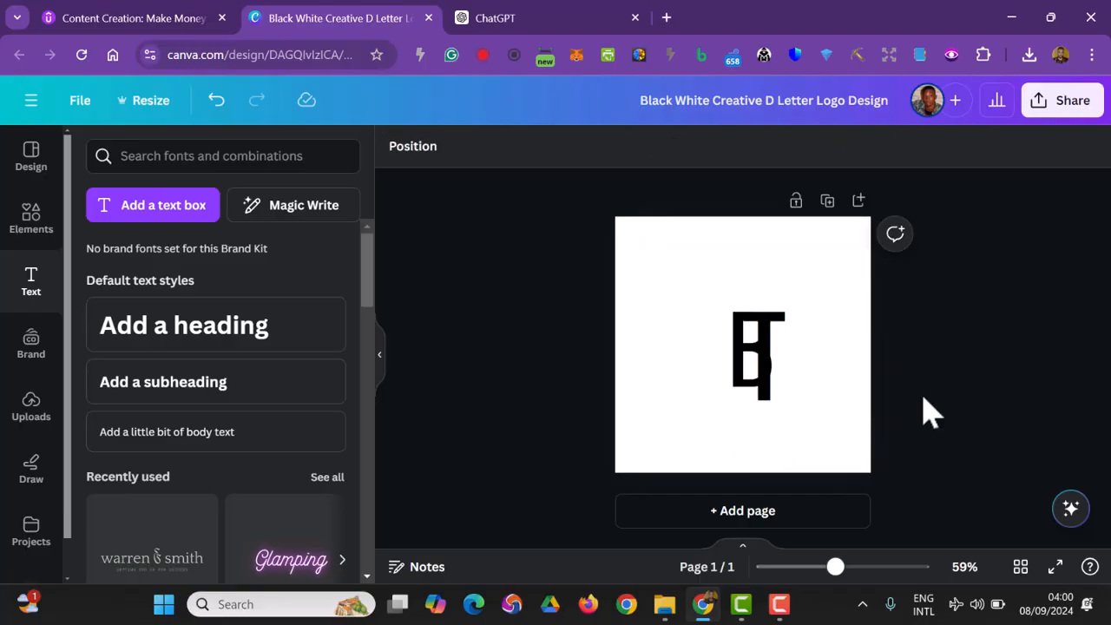
Reposition the T so its stem covers the B's right edge and its crossbar is level with the B's top.
left_click(762, 393)
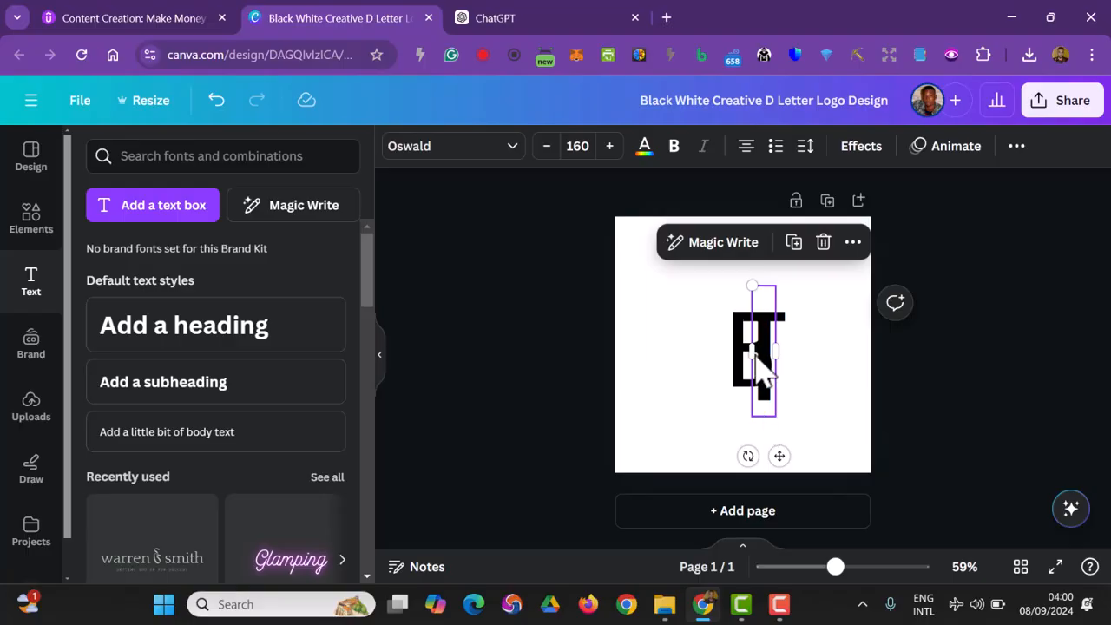
mouse_move(761, 353)
left_mouse_down()
mouse_move(759, 369)
mouse_move(771, 362)
left_mouse_up()
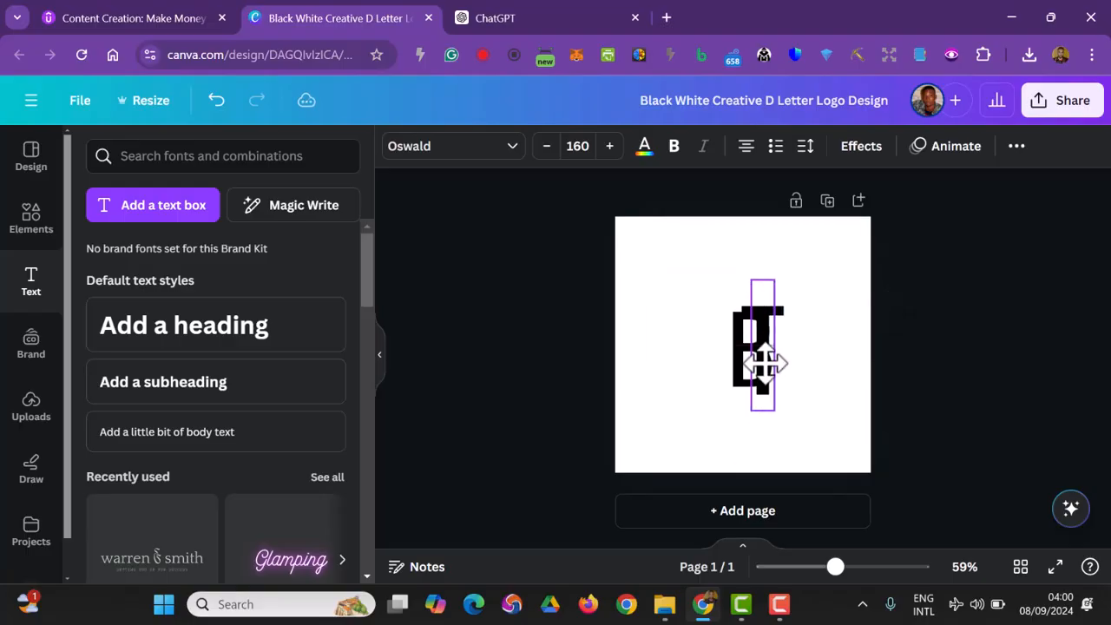
key("Down")
key("Down")
key("Down")
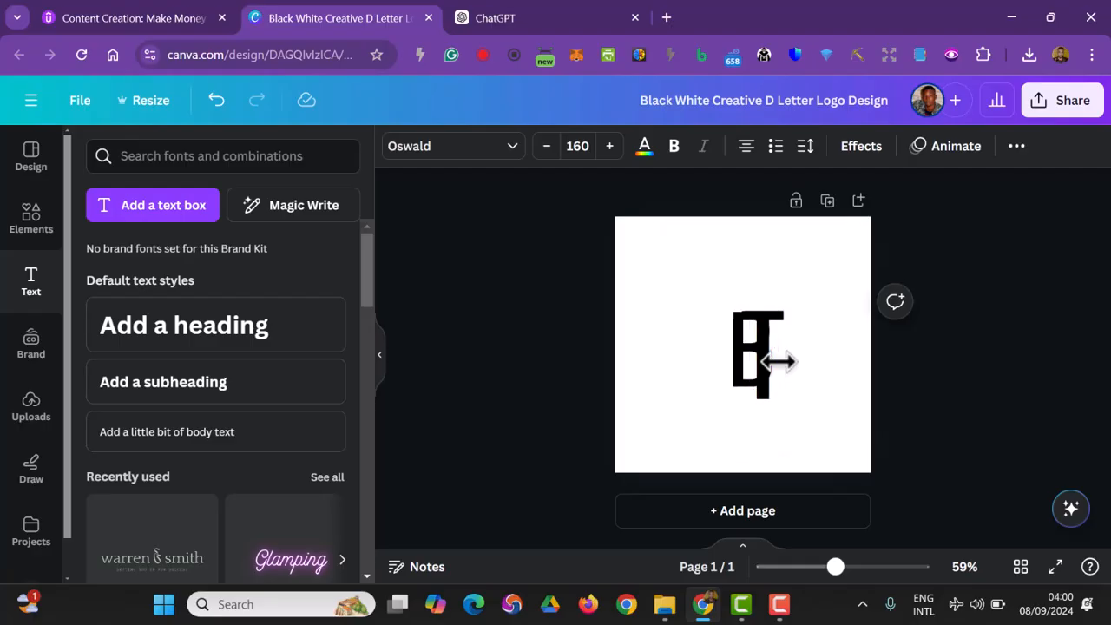
key("Right")
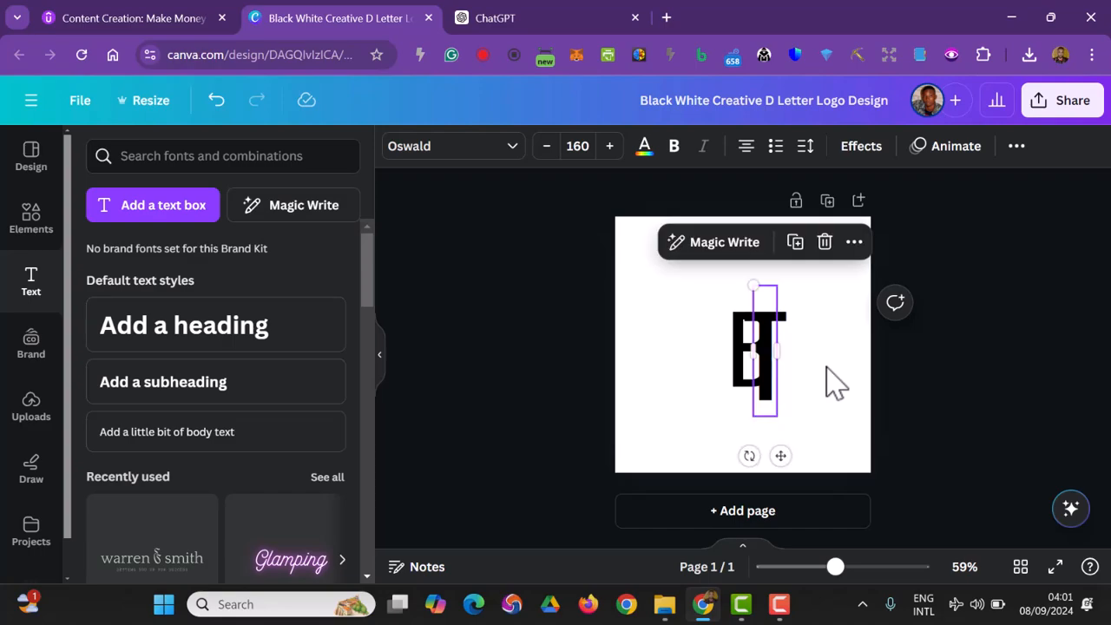
left_click(946, 375)
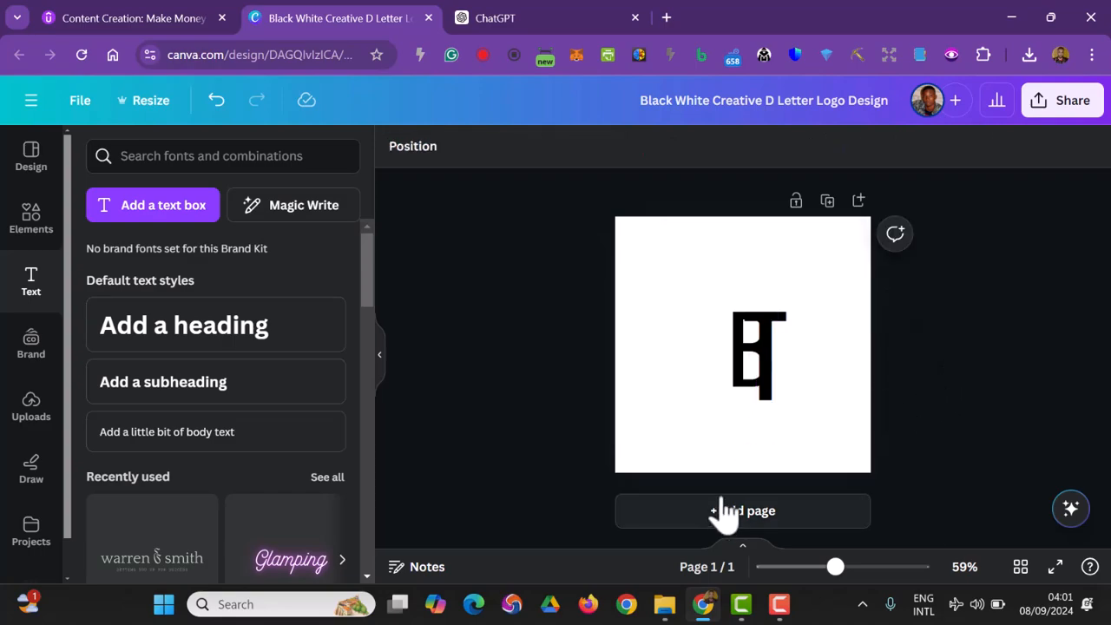
Recheck the monogram steps in ChatGPT, return to Canva and group the B and T together.
left_click(502, 16)
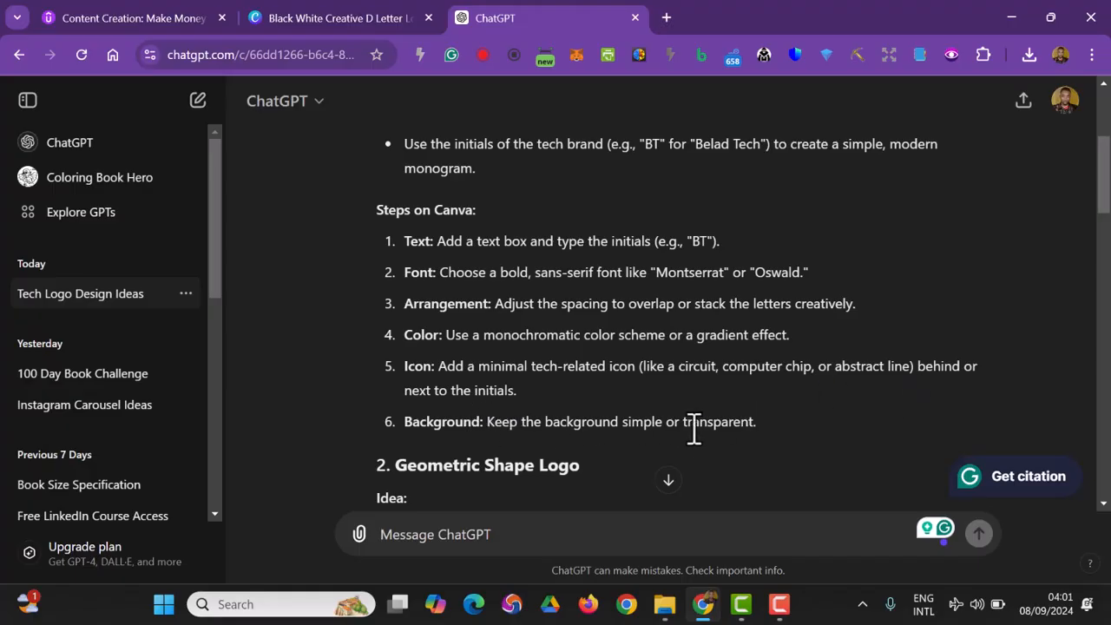
left_click(310, 16)
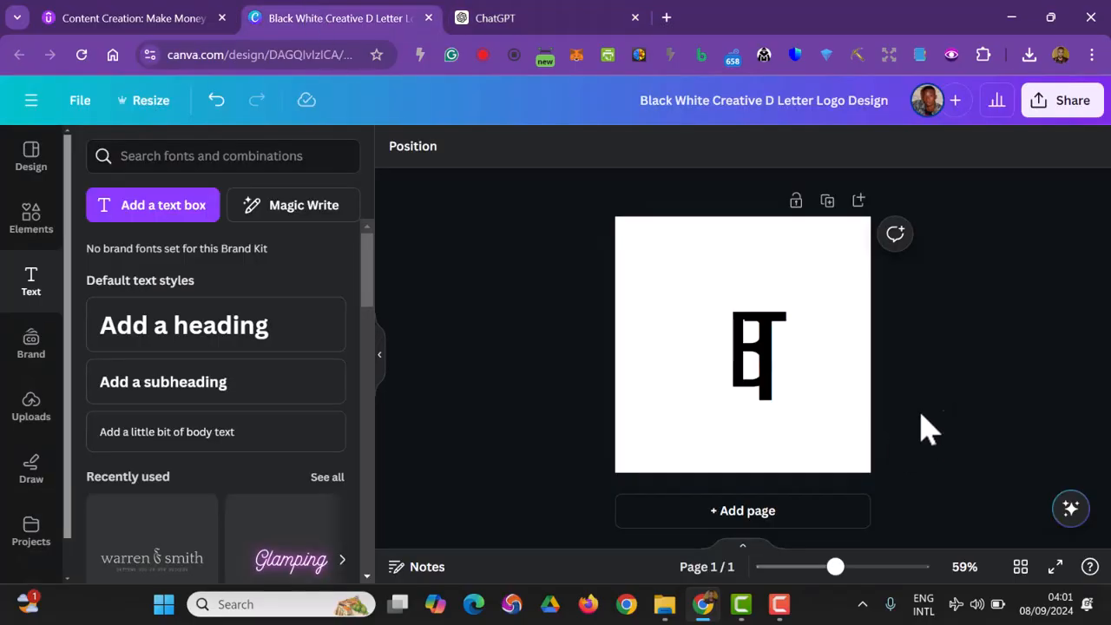
left_click_drag(892, 418, 723, 318)
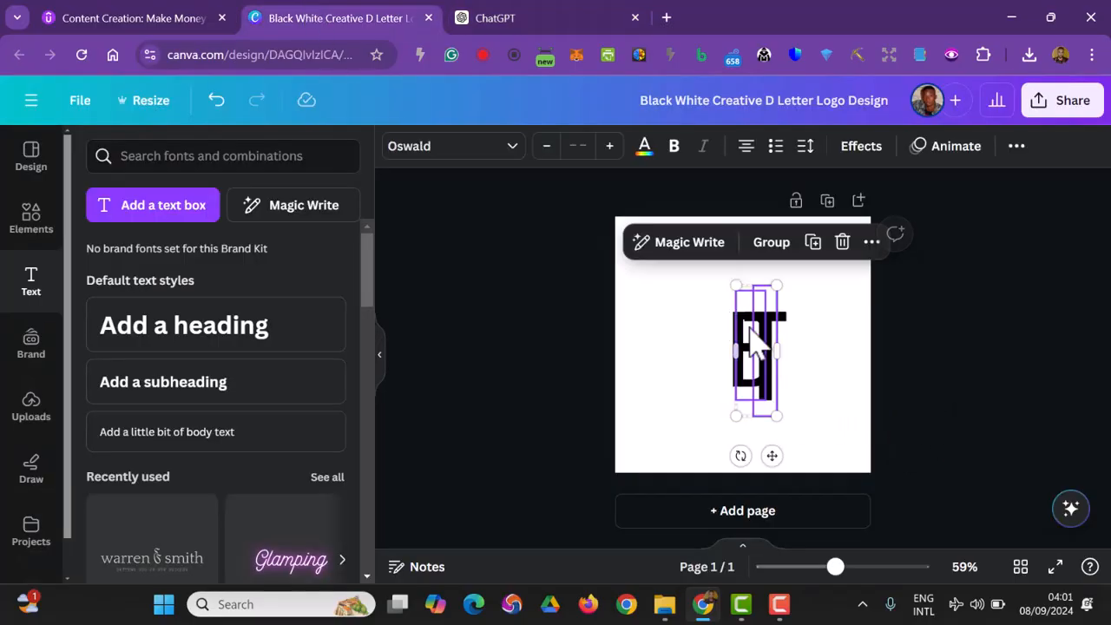
left_click(773, 245)
left_click(972, 446)
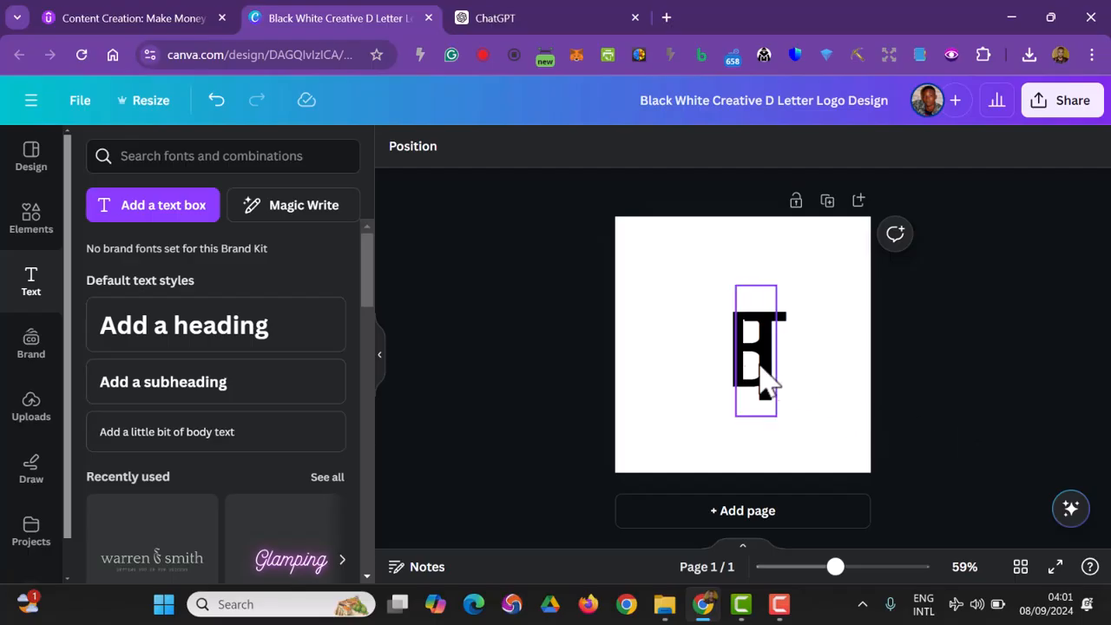
Scale up the grouped BT monogram so its B is at font size 187 and its T at 223.
left_click(733, 314)
left_click_drag(735, 285, 677, 231)
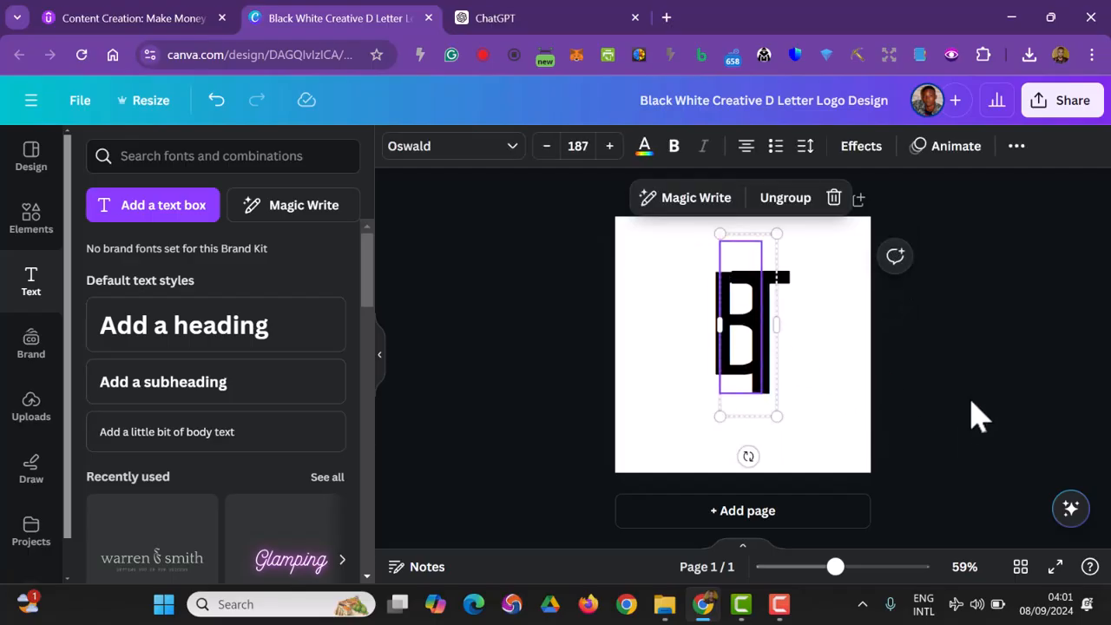
left_click(972, 419)
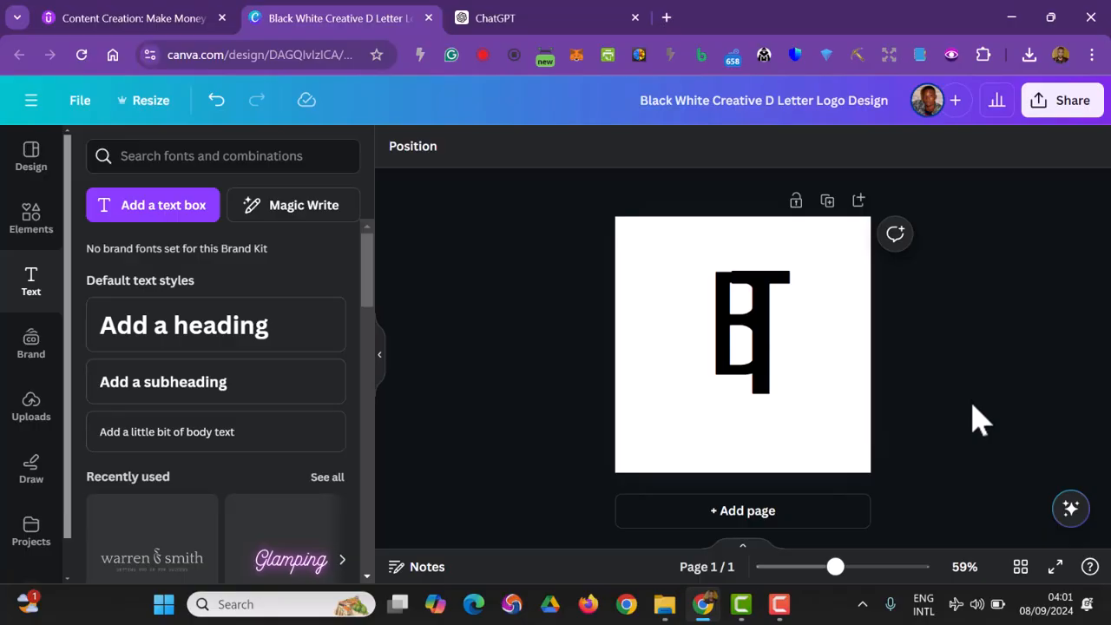
Colour only the T of the monogram purple.
left_click(761, 367)
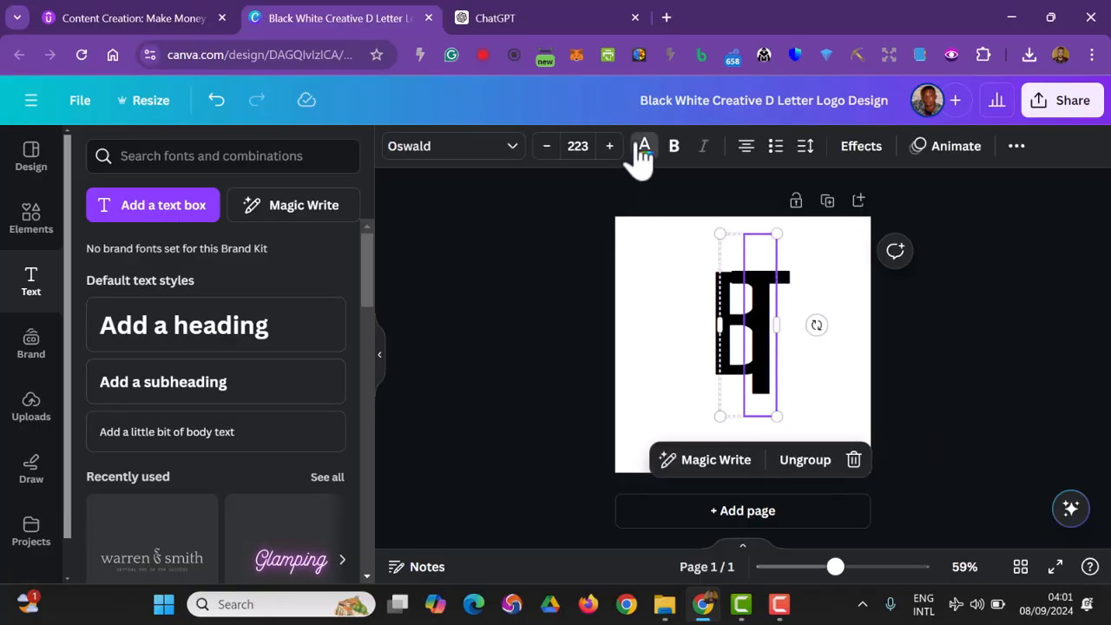
left_click(644, 146)
left_click(331, 492)
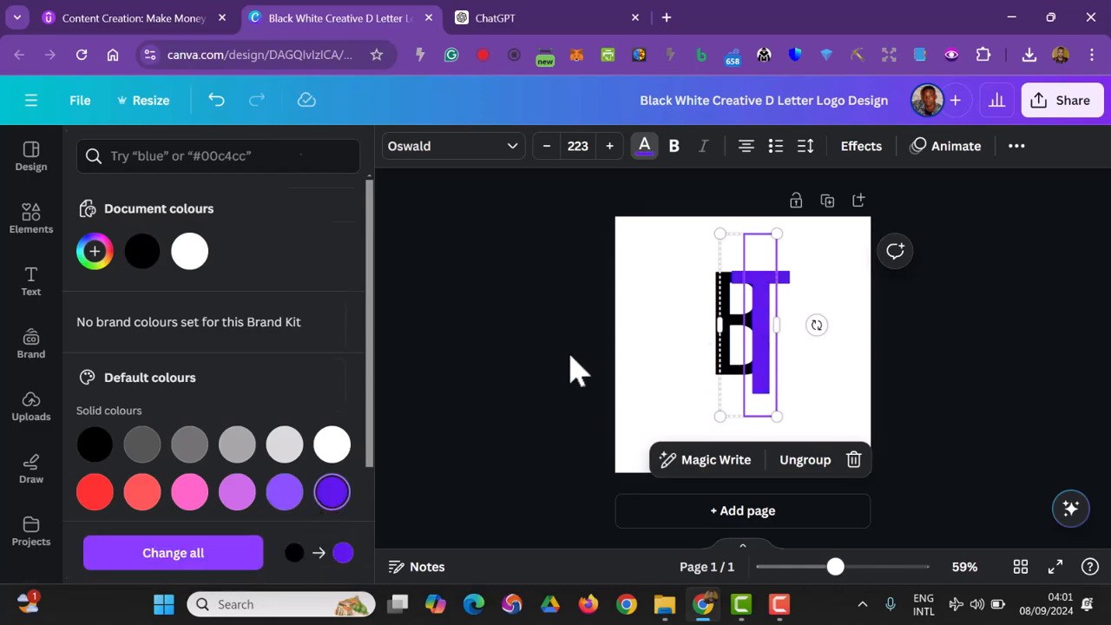
Recolour the whole BT group, trying purple, lime green and yellow before settling on red.
left_click(715, 377)
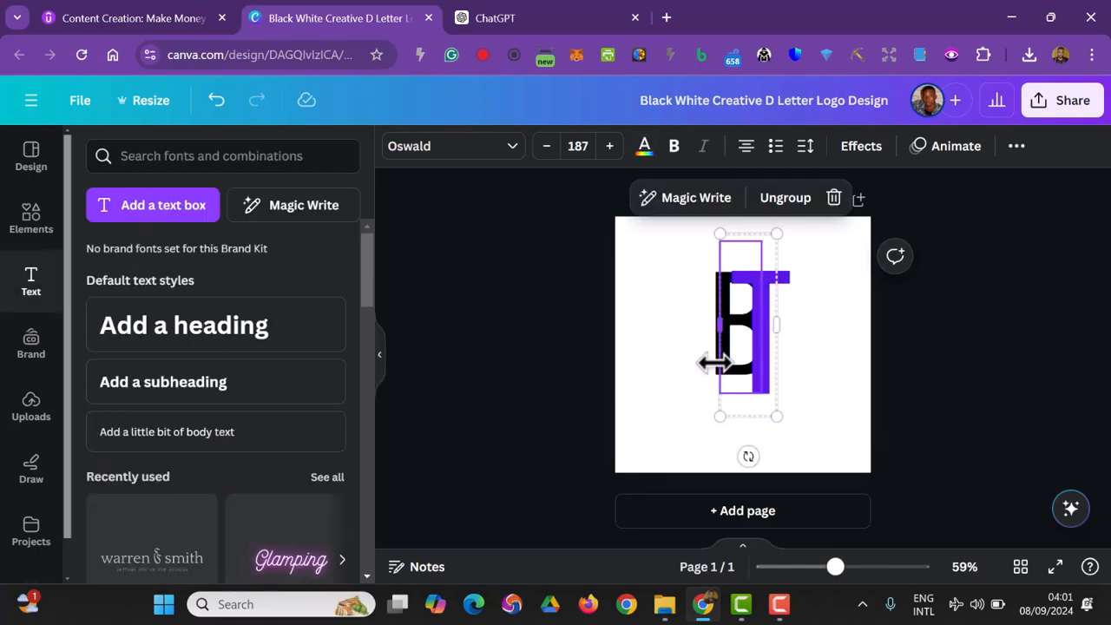
left_click(734, 308)
left_click(644, 146)
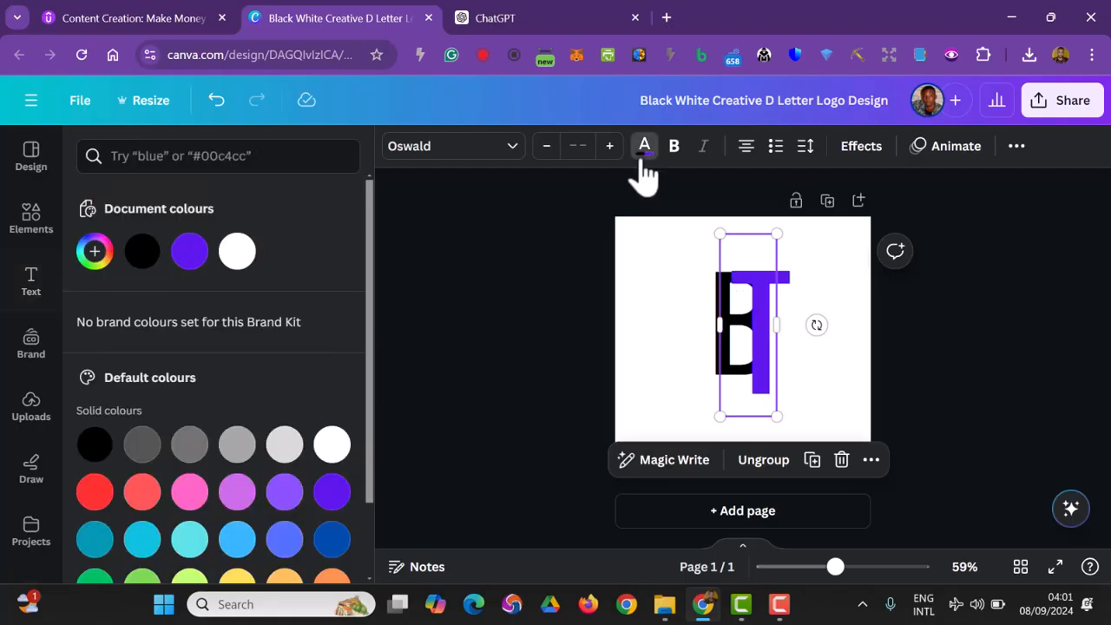
left_click(191, 256)
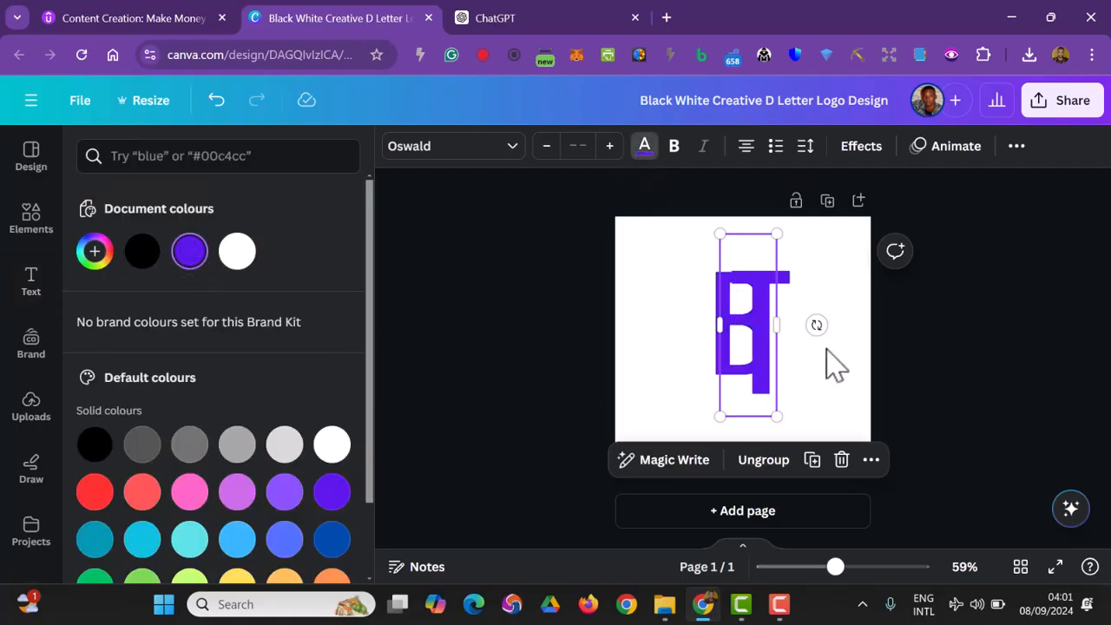
scroll(218, 504, "down", 1)
left_click(190, 499)
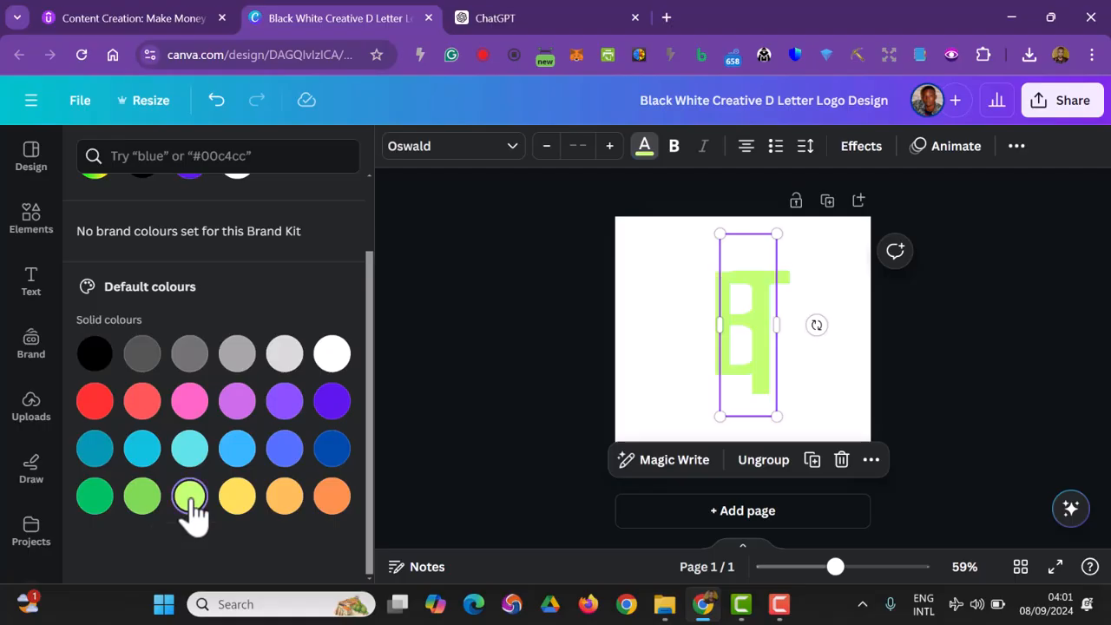
left_click(237, 502)
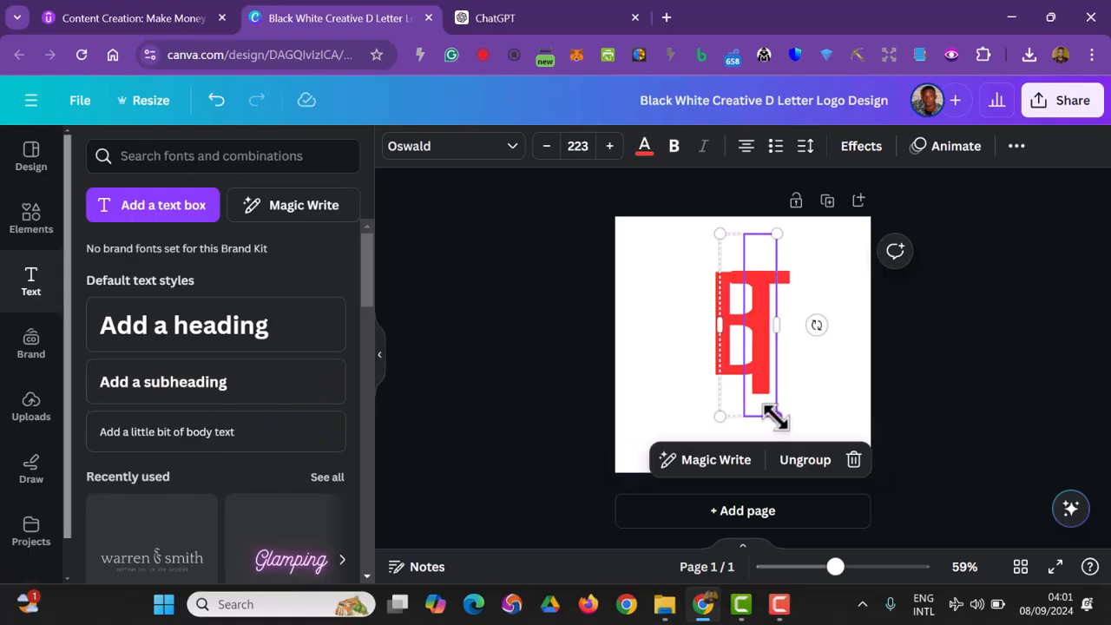
Shrink the red monogram until its T is at font size 189 and place it in the upper middle of the page.
left_click_drag(775, 419, 757, 386)
left_click(953, 419)
left_click_drag(724, 339, 734, 332)
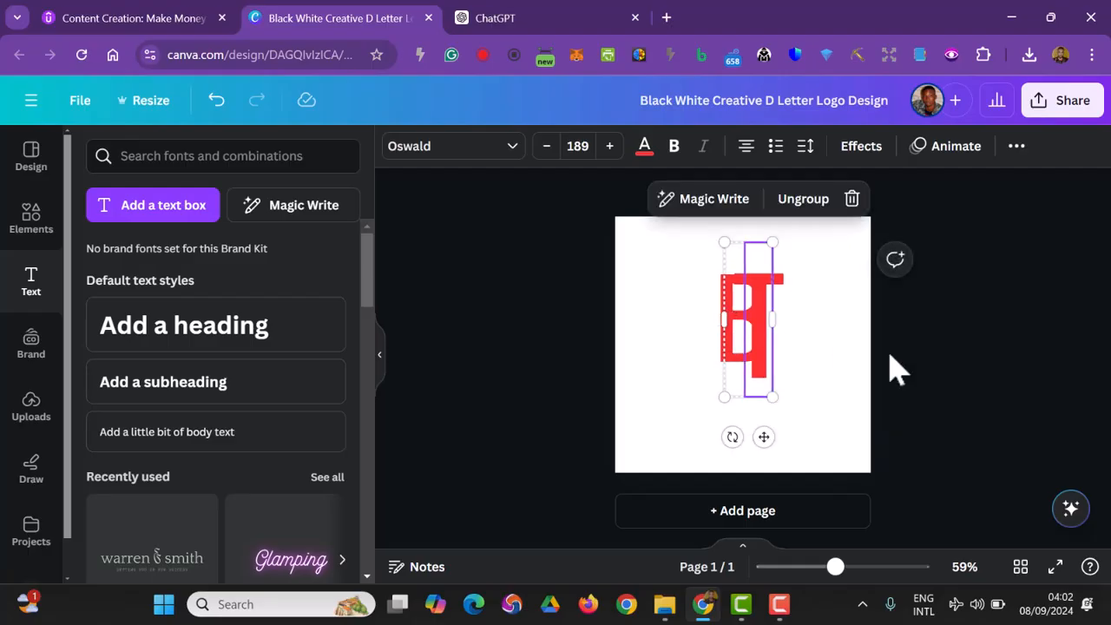
left_click(994, 380)
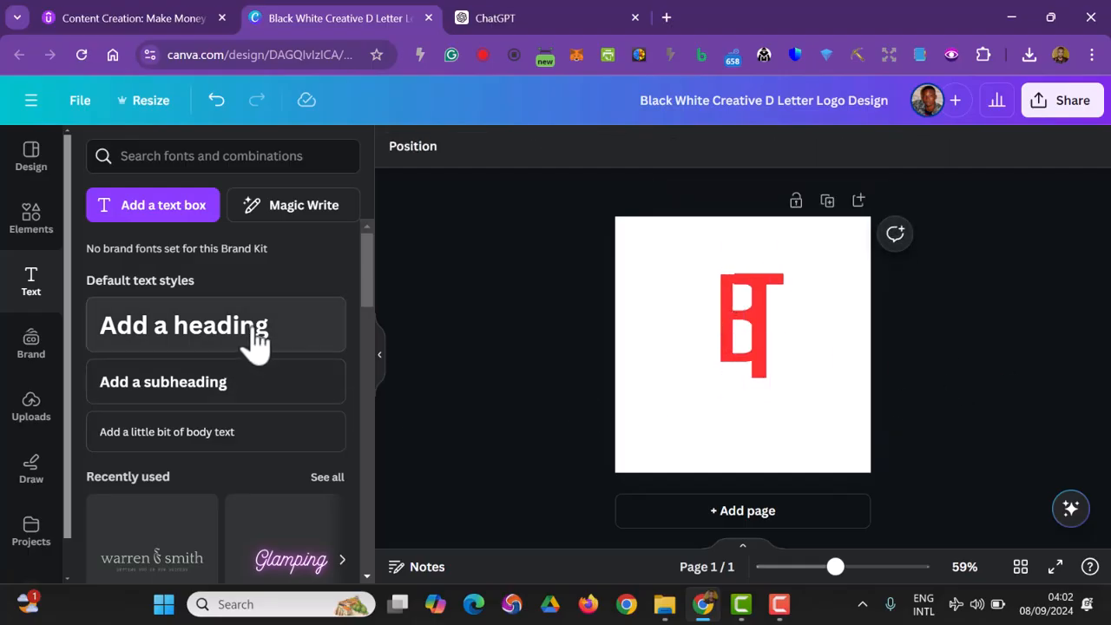
Add a body text box beneath the red BT monogram and widen its letter spacing.
left_click(158, 210)
left_click_drag(758, 389, 766, 457)
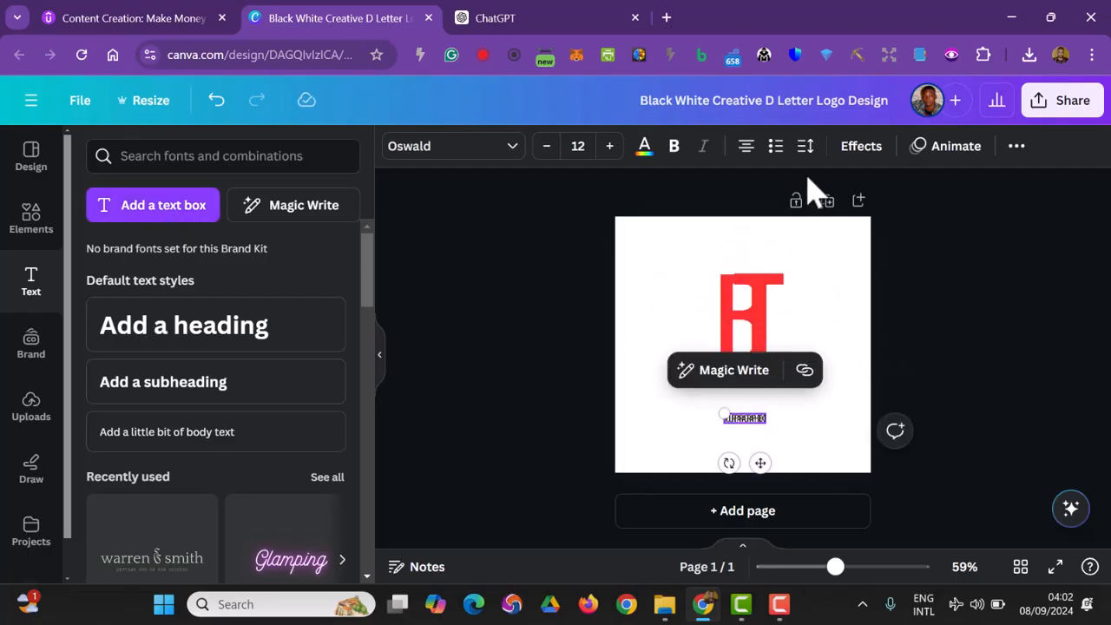
left_click(804, 148)
left_click_drag(810, 218, 887, 237)
Replace the placeholder text beneath the monogram with BELAD TECH ACADEMY.
double_click(776, 423)
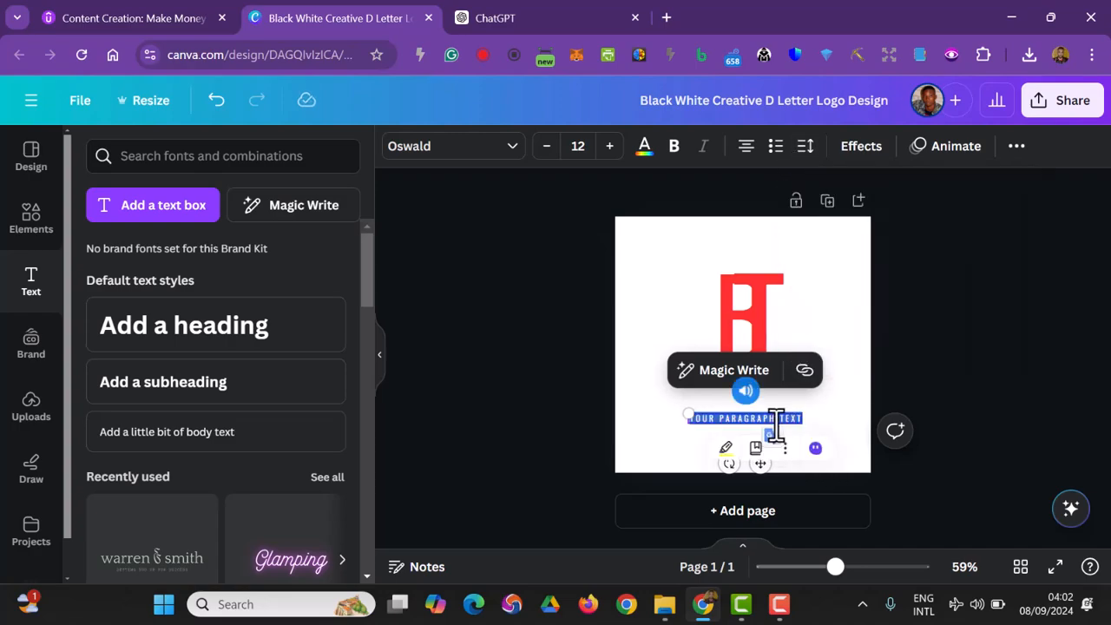
type("BELAD T")
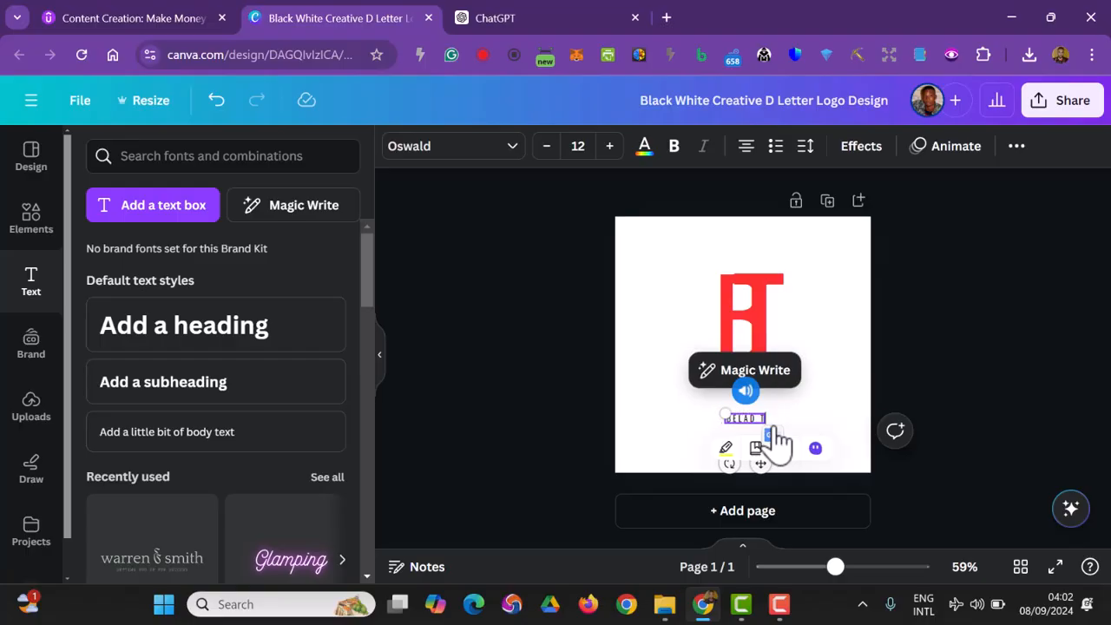
type("ECH ACADEMY")
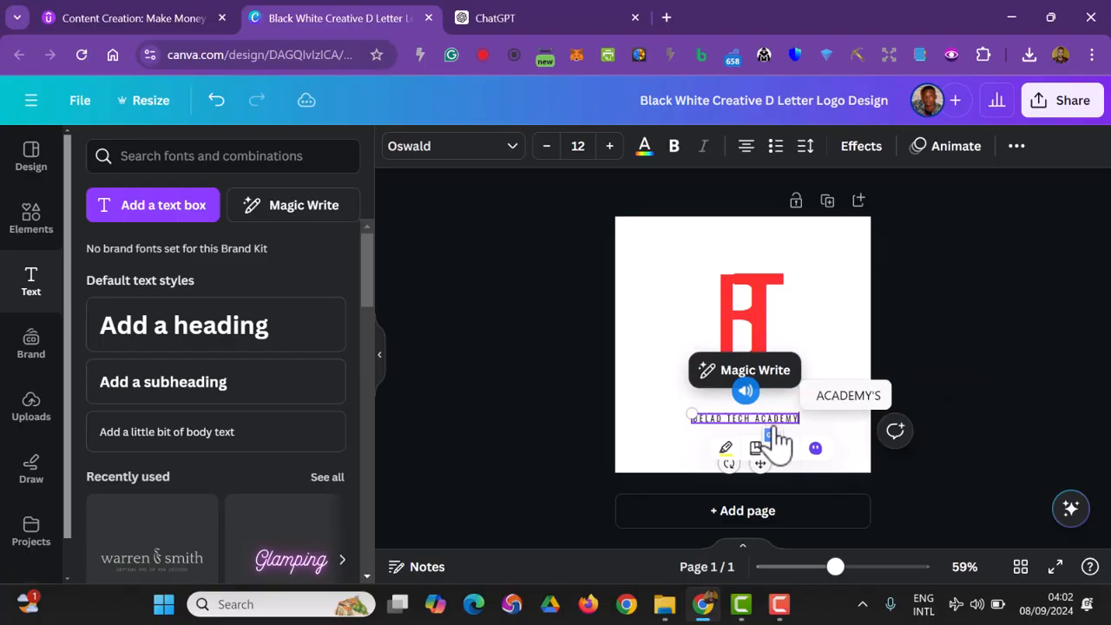
left_click(531, 279)
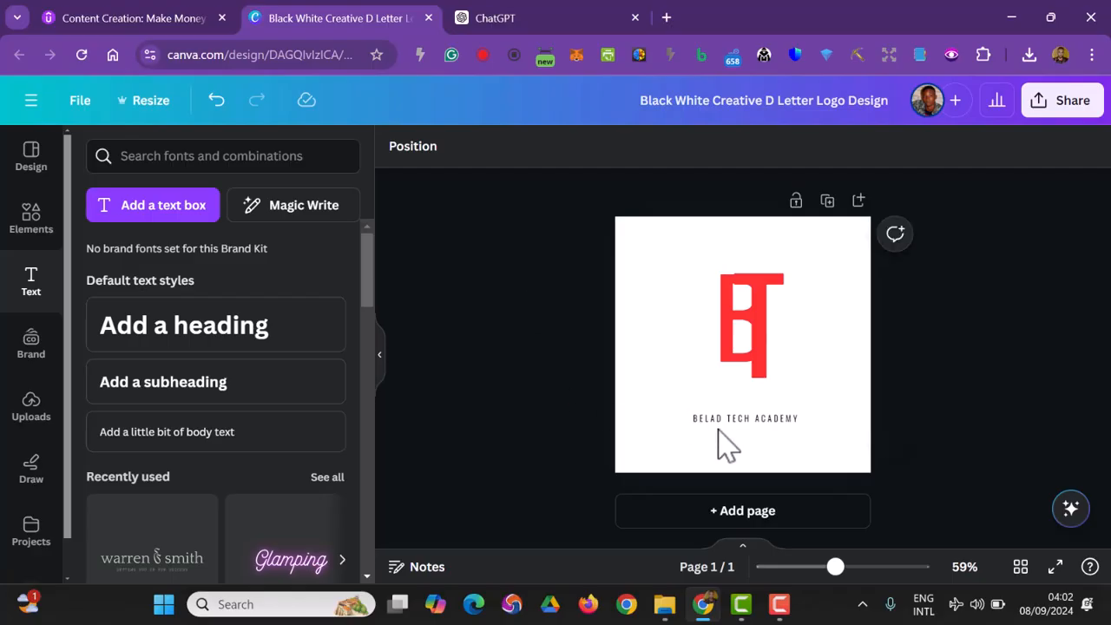
Make the BELAD TECH ACADEMY text bold and enlarge it to font size 18.2.
left_click(712, 420)
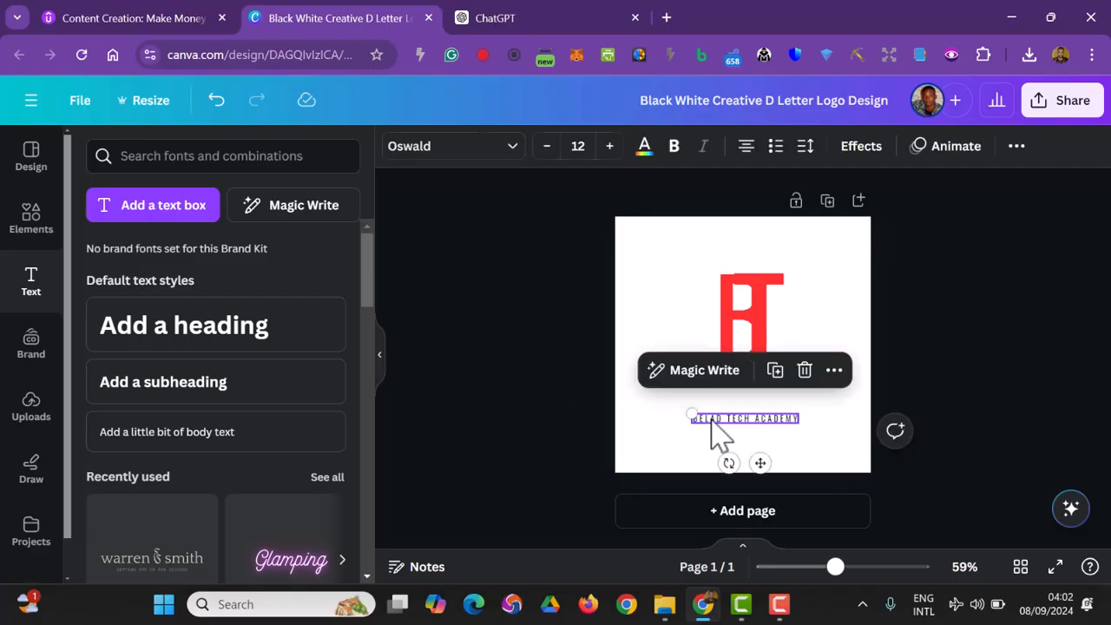
left_click(680, 149)
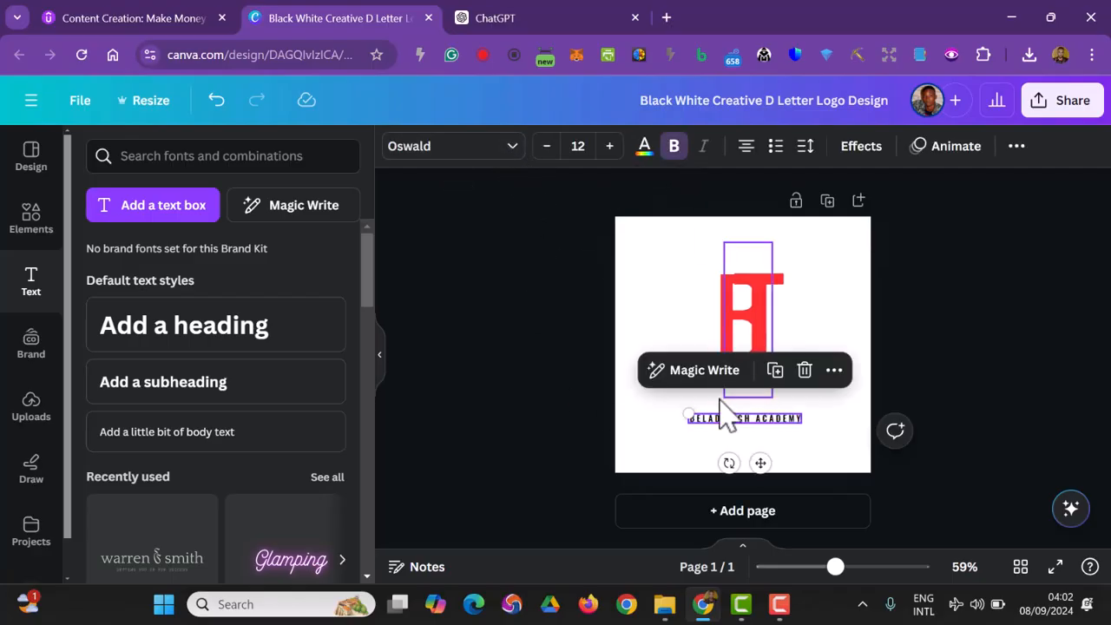
left_click_drag(691, 414, 644, 375)
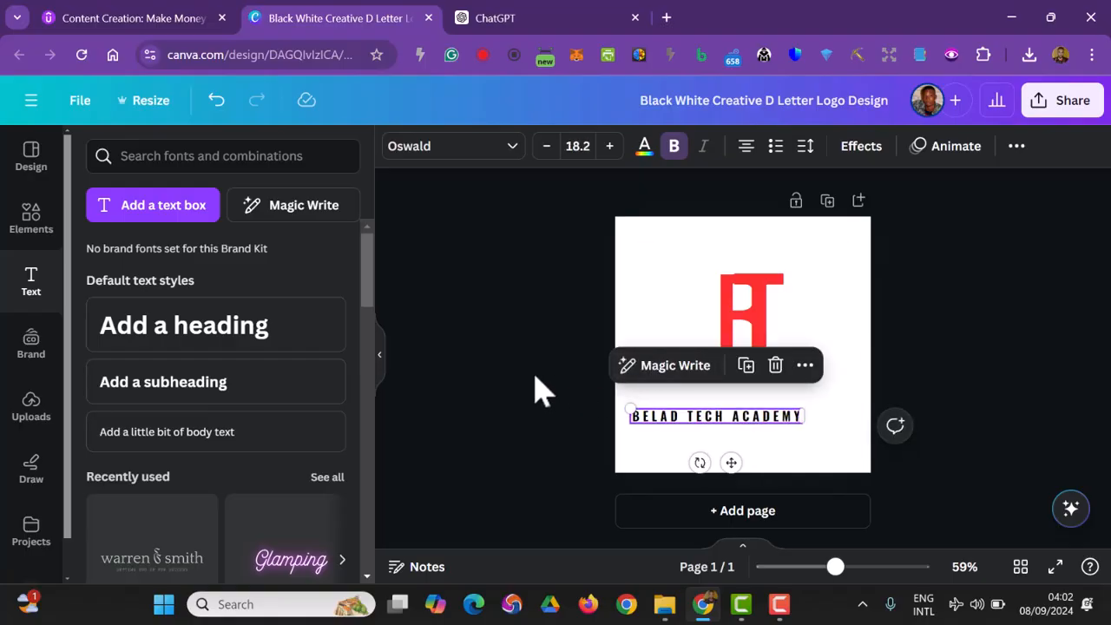
Colour the brand text the same red as the monogram and centre it closely beneath the letters.
left_click(644, 146)
left_click(189, 251)
left_click(408, 370)
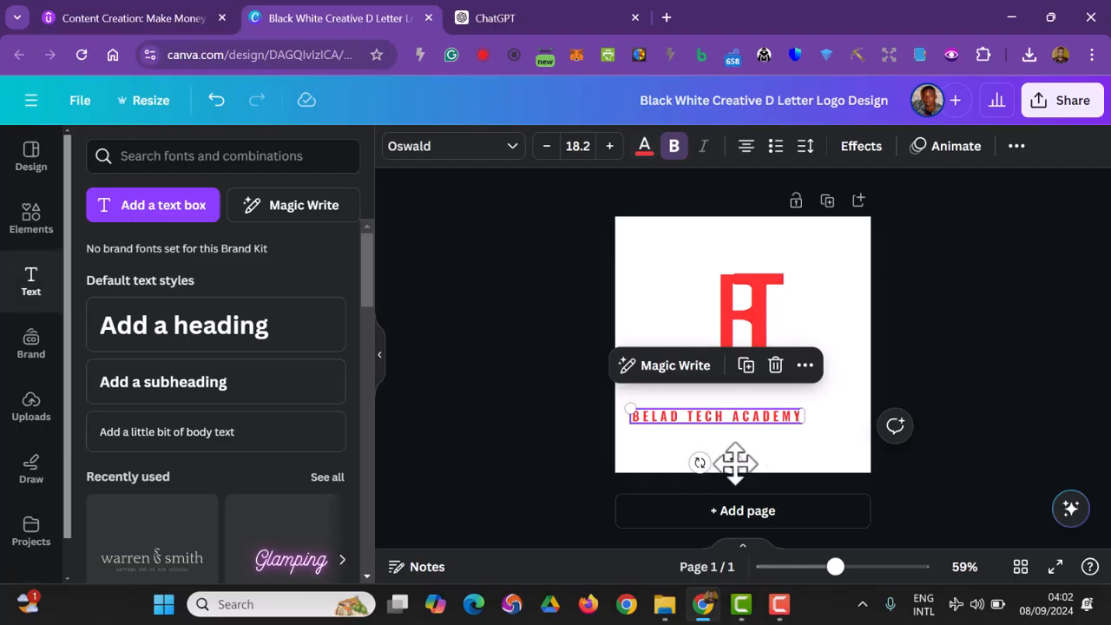
left_click_drag(731, 458, 757, 449)
left_click(1068, 380)
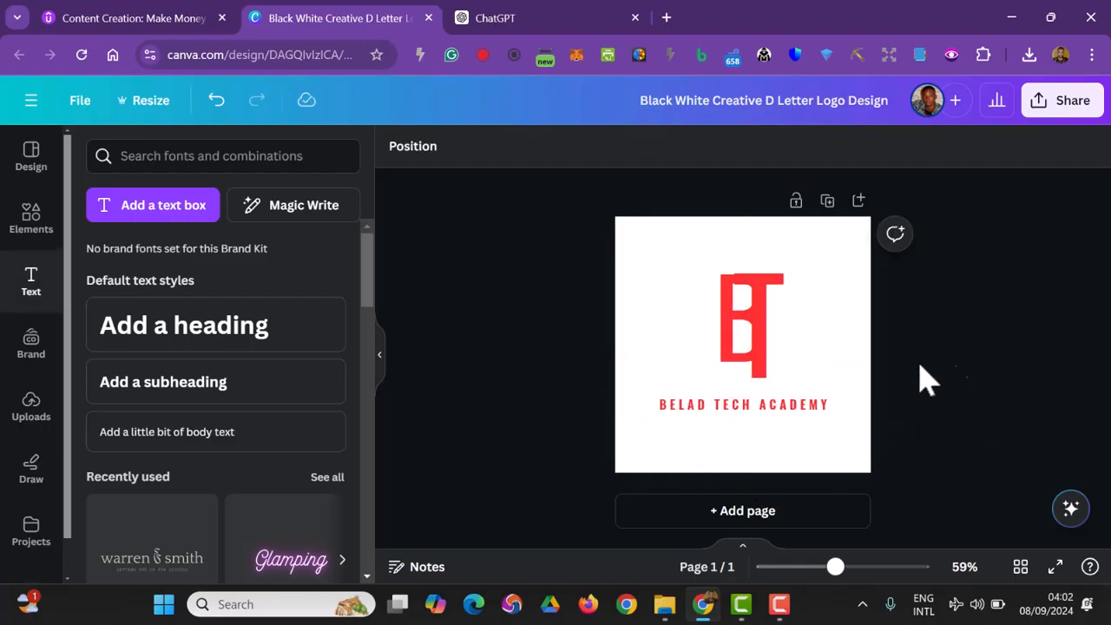
Shrink the BT monogram slightly, recentre it, and move the brand text up to sit just beneath it.
left_click(756, 369)
left_click_drag(772, 394, 758, 356)
left_click_drag(741, 305, 746, 314)
left_click_drag(803, 404, 795, 385)
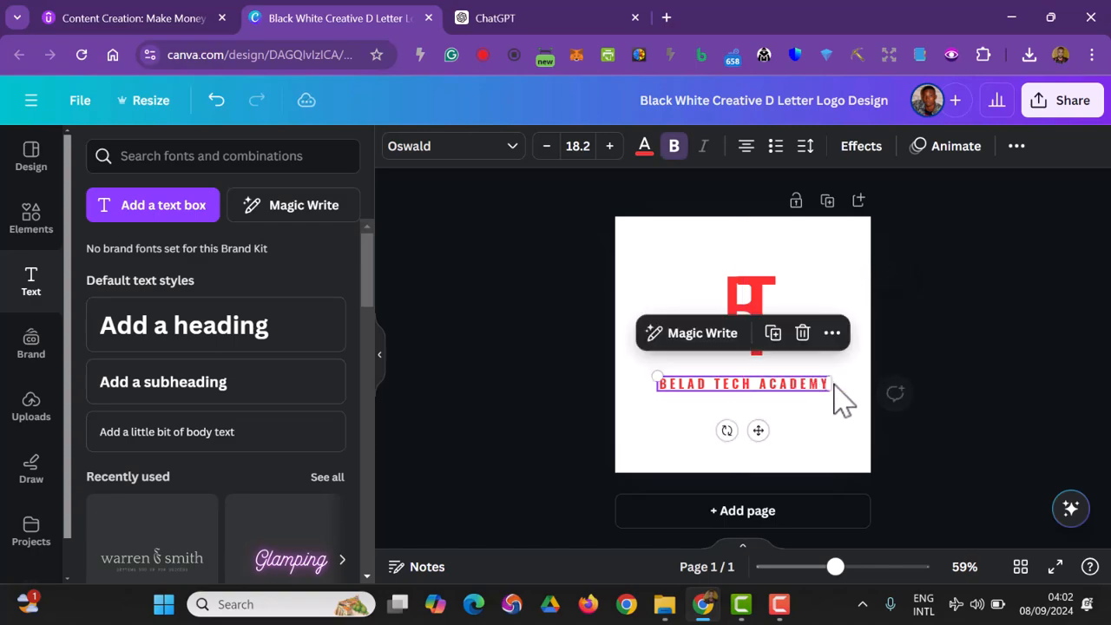
left_click(935, 382)
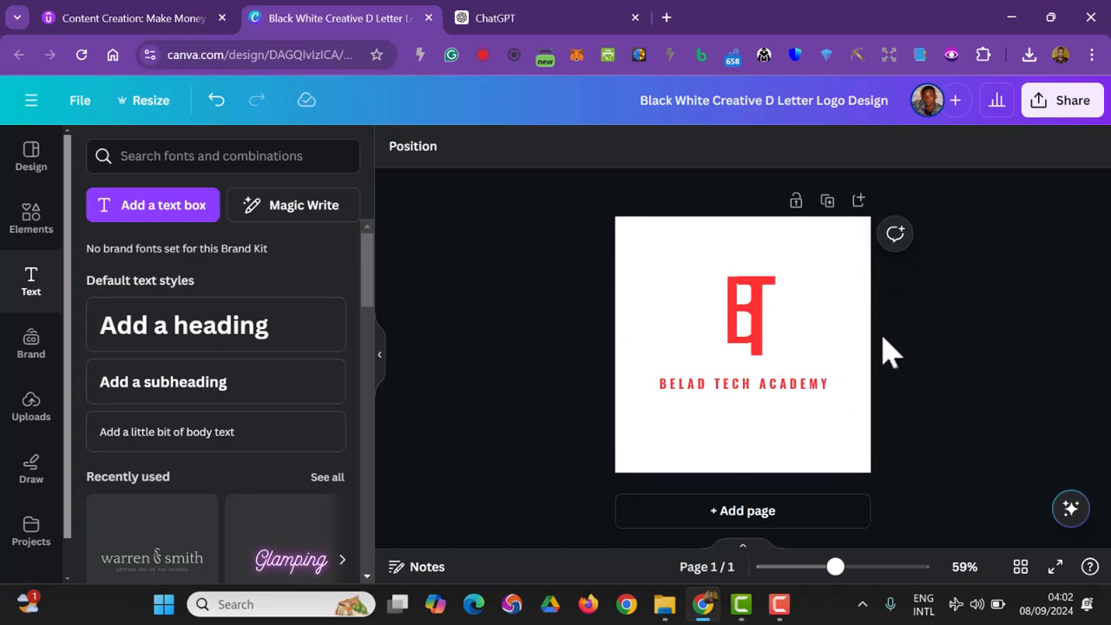
Switch to ChatGPT and review the remaining monogram steps and the start of the Geometric Shape Logo idea.
left_click(521, 19)
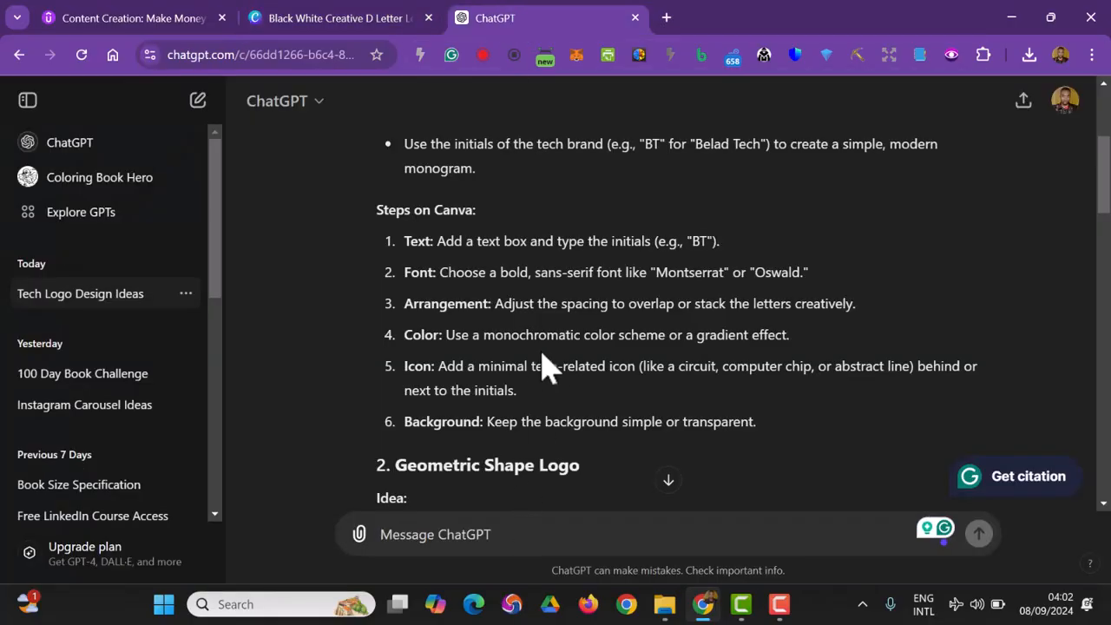
scroll(533, 356, "down", 2)
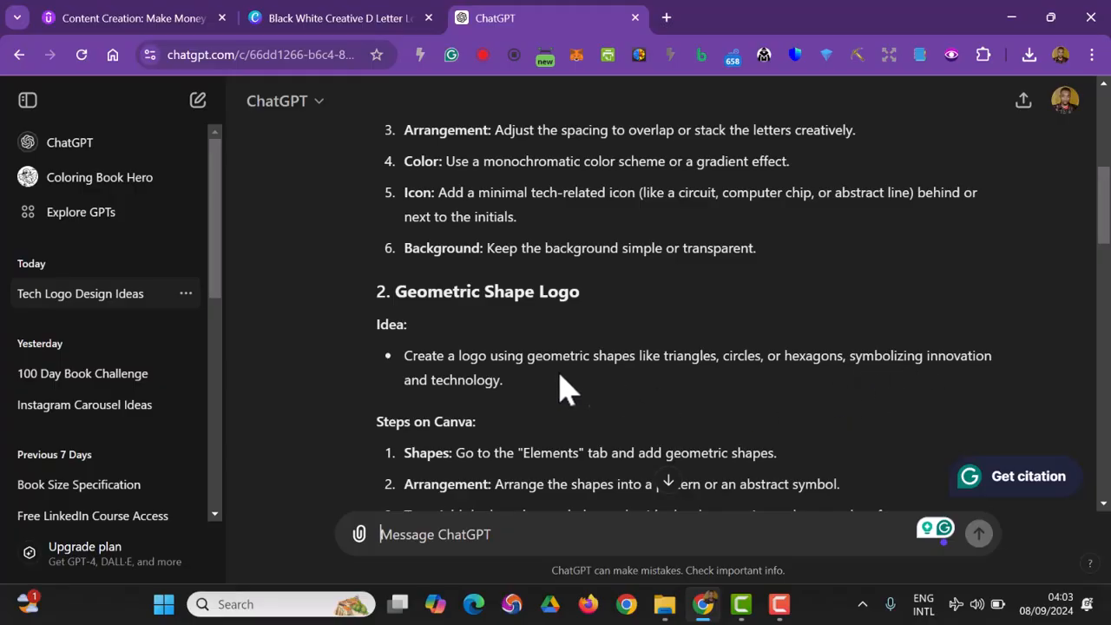
scroll(496, 359, "down", 2)
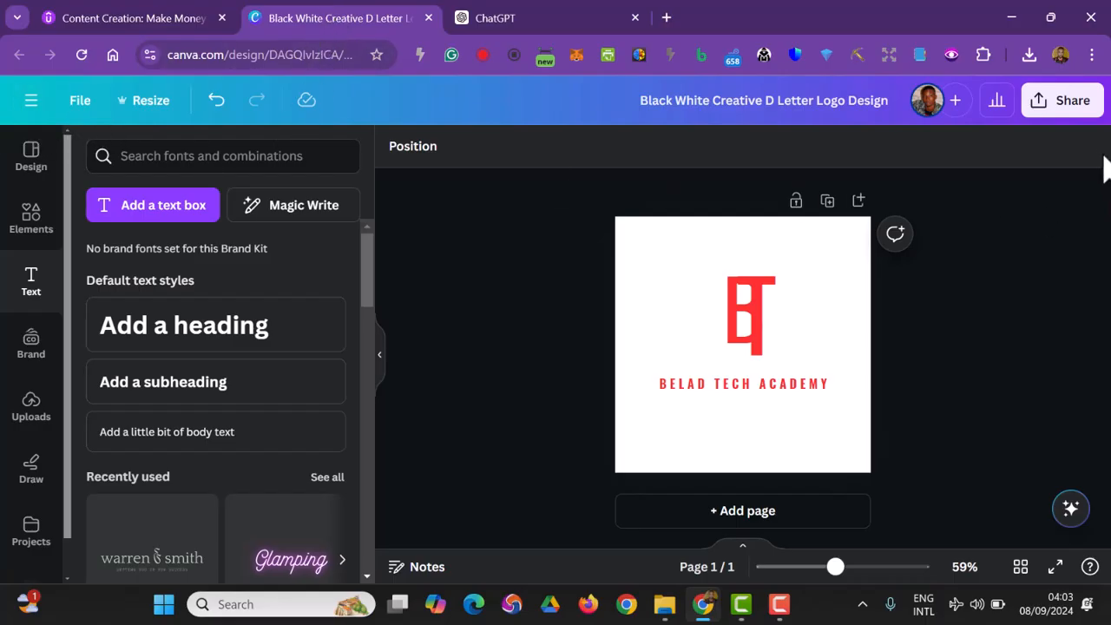
Download the finished logo from Canva as a 500 × 500 px PNG and return to the Canva home page.
left_click(1079, 111)
scroll(941, 330, "down", 3)
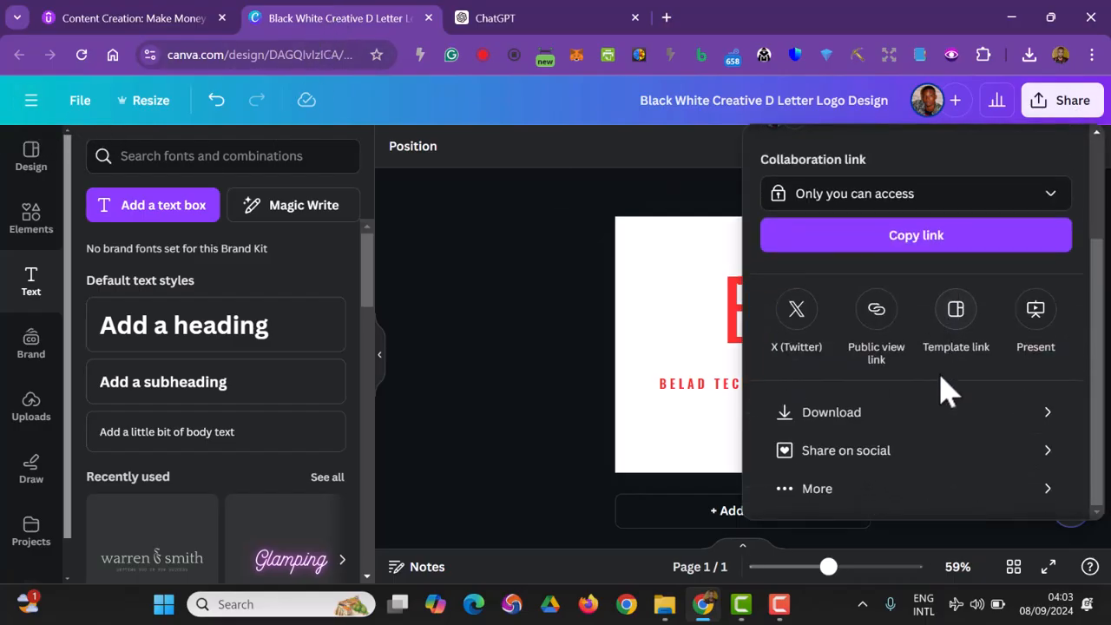
left_click(936, 425)
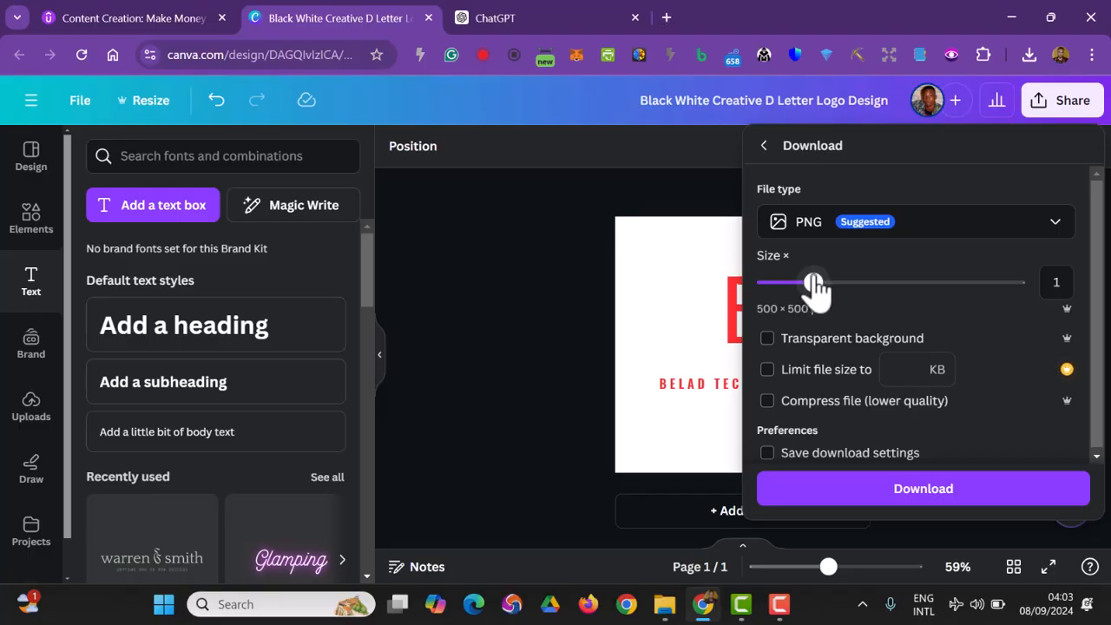
left_click(922, 491)
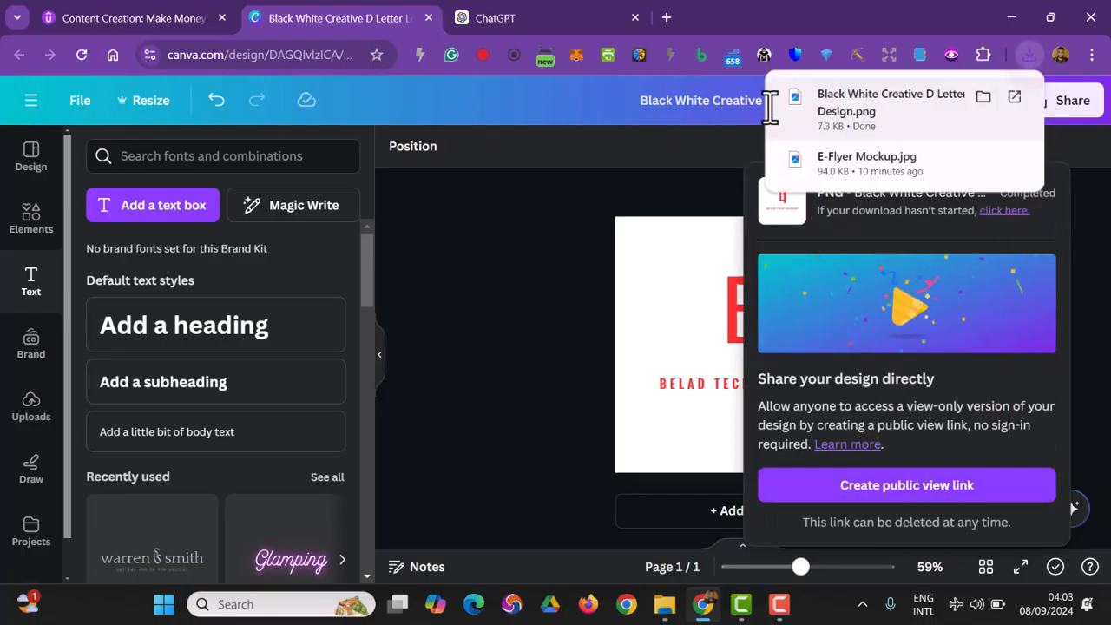
left_click(740, 108)
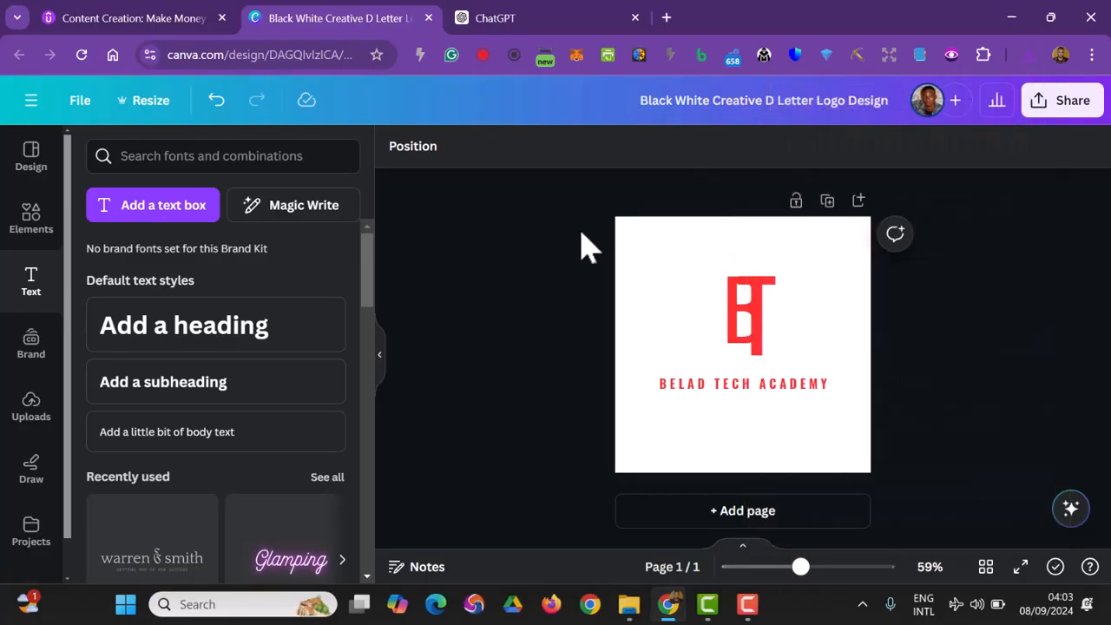
left_click(31, 100)
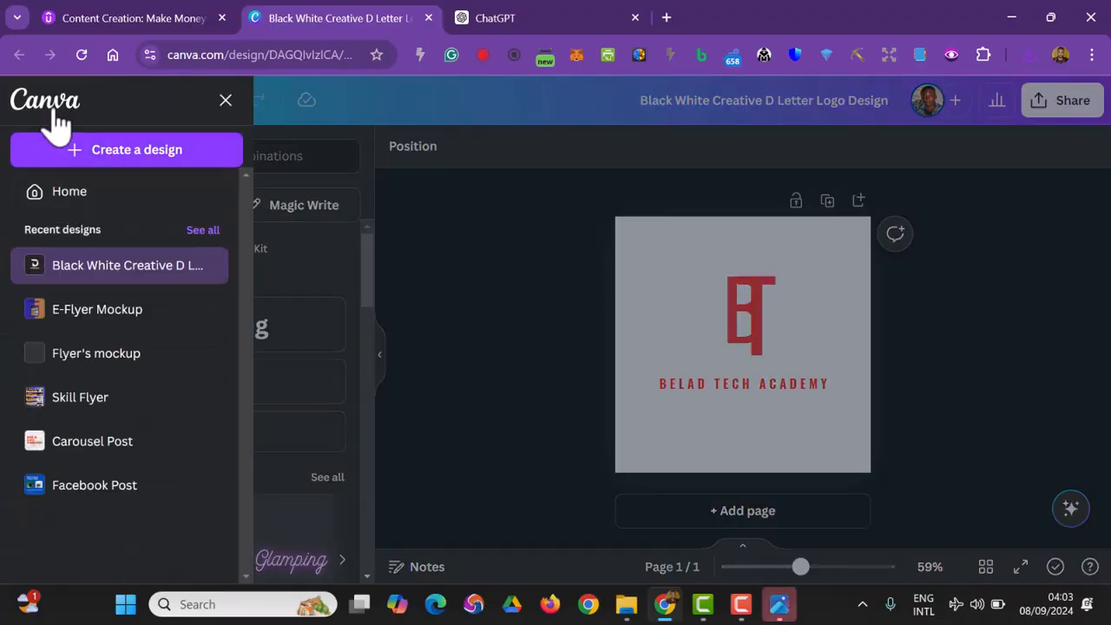
left_click(44, 99)
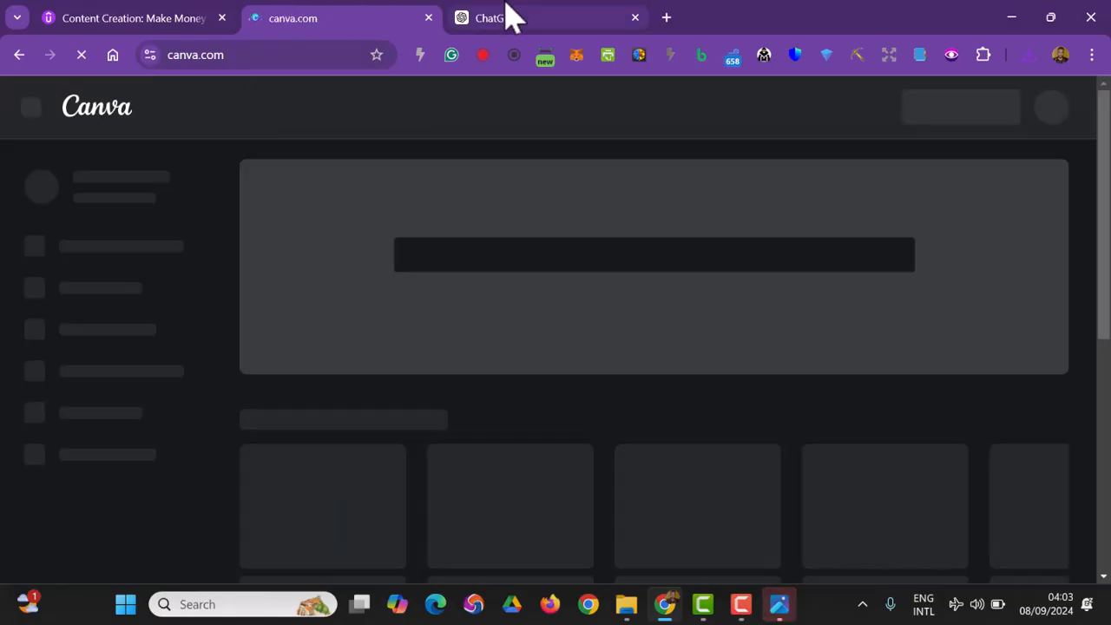
Read through ChatGPT's other logo ideas, including the Icon-Driven Logo, and examine the Canva steps for the Geometric Shape Logo.
left_click(509, 14)
scroll(521, 272, "down", 15)
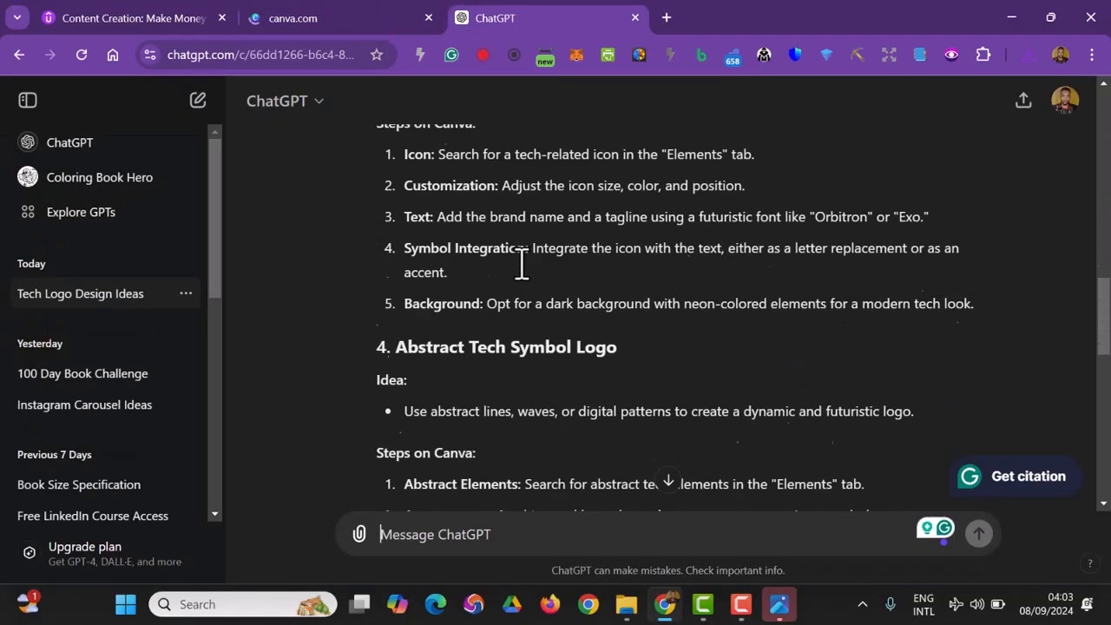
scroll(521, 278, "up", 15)
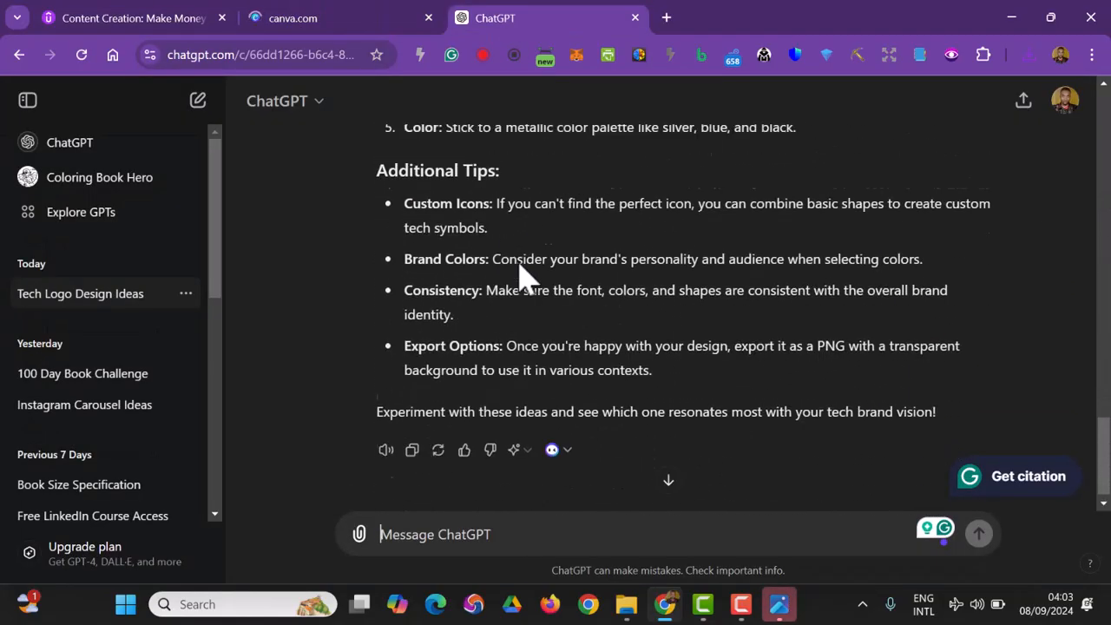
scroll(521, 276, "up", 5)
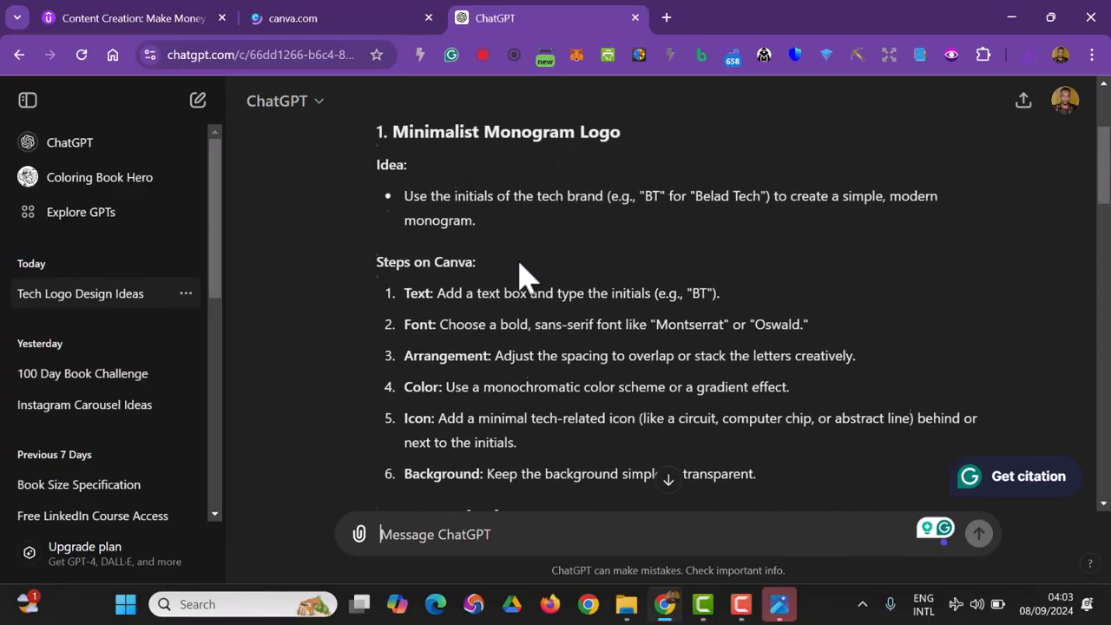
scroll(521, 272, "down", 4)
scroll(531, 301, "down", 2)
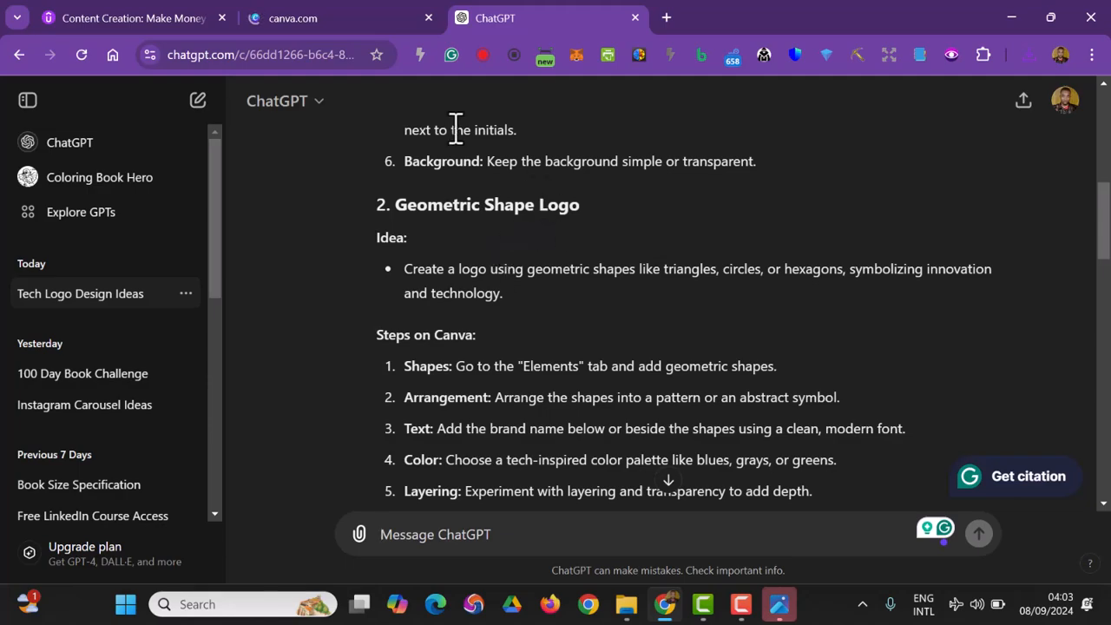
left_click(342, 20)
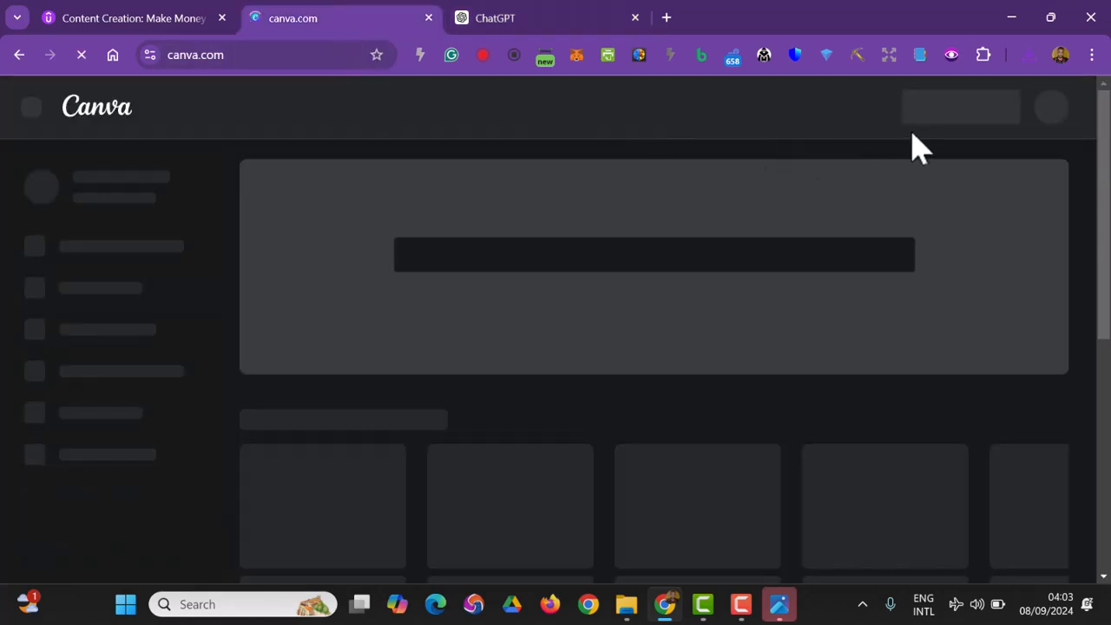
left_click(565, 21)
scroll(560, 317, "down", 2)
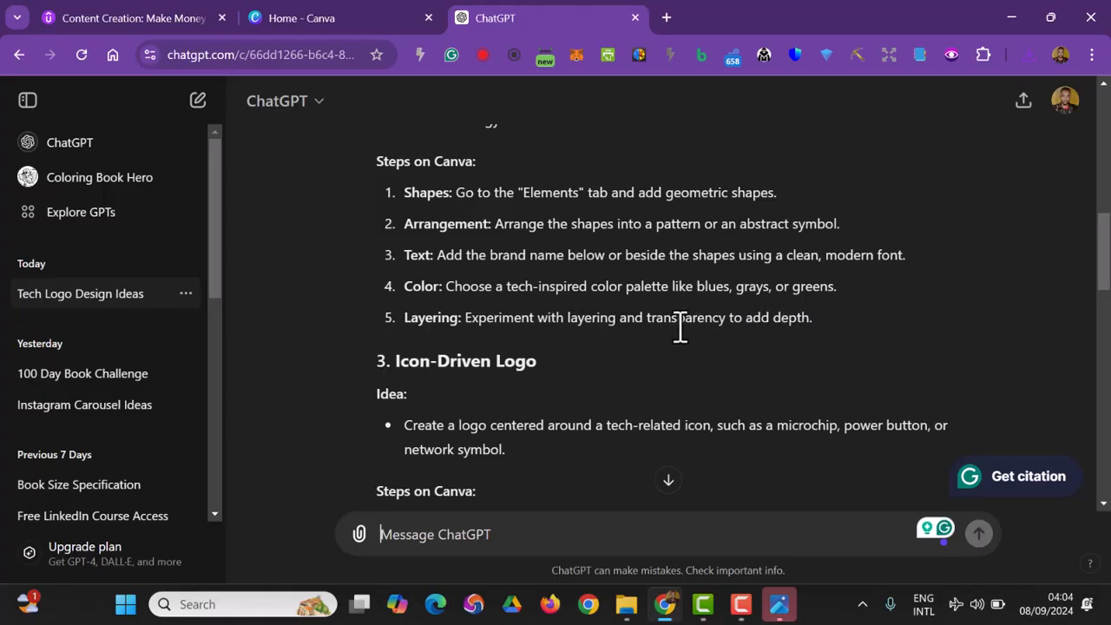
scroll(617, 328, "down", 1)
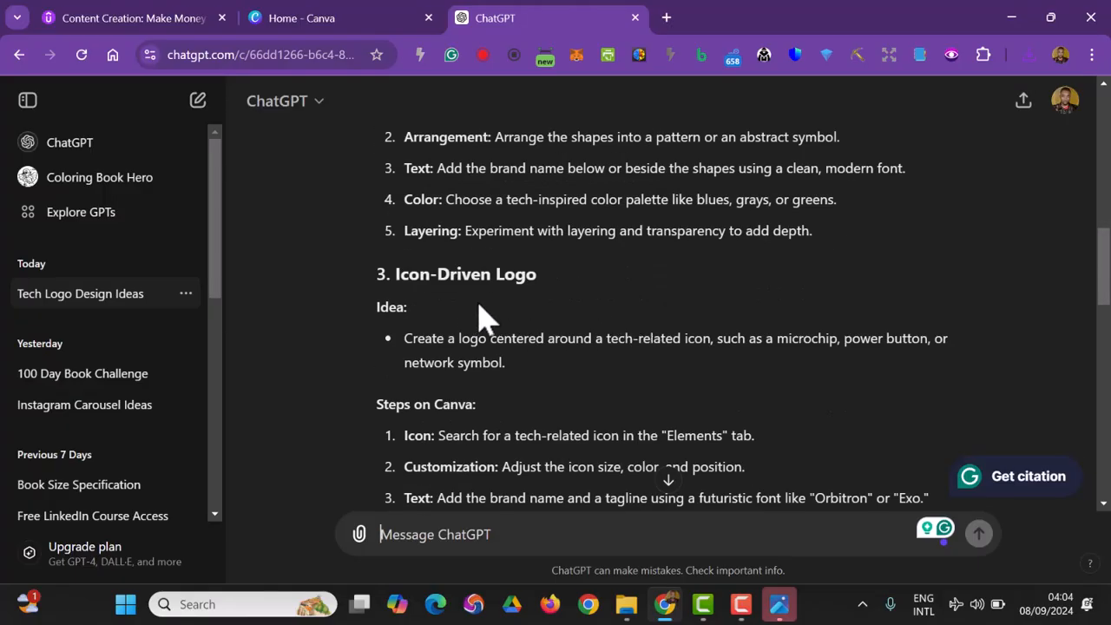
scroll(511, 338, "down", 5)
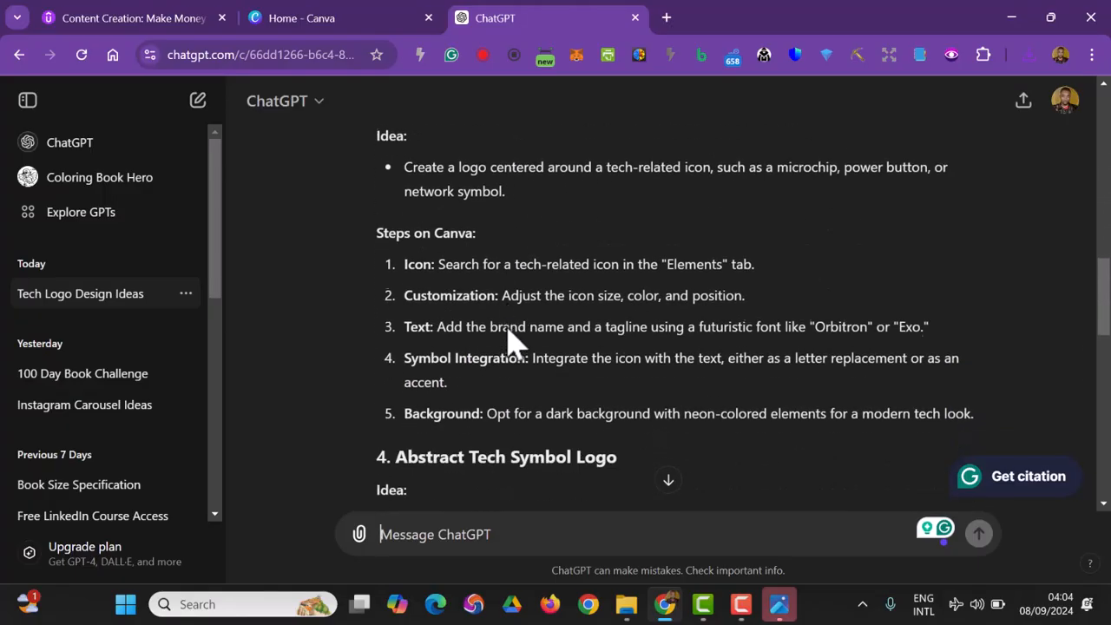
scroll(508, 328, "down", 4)
scroll(508, 334, "up", 10)
scroll(507, 337, "up", 1)
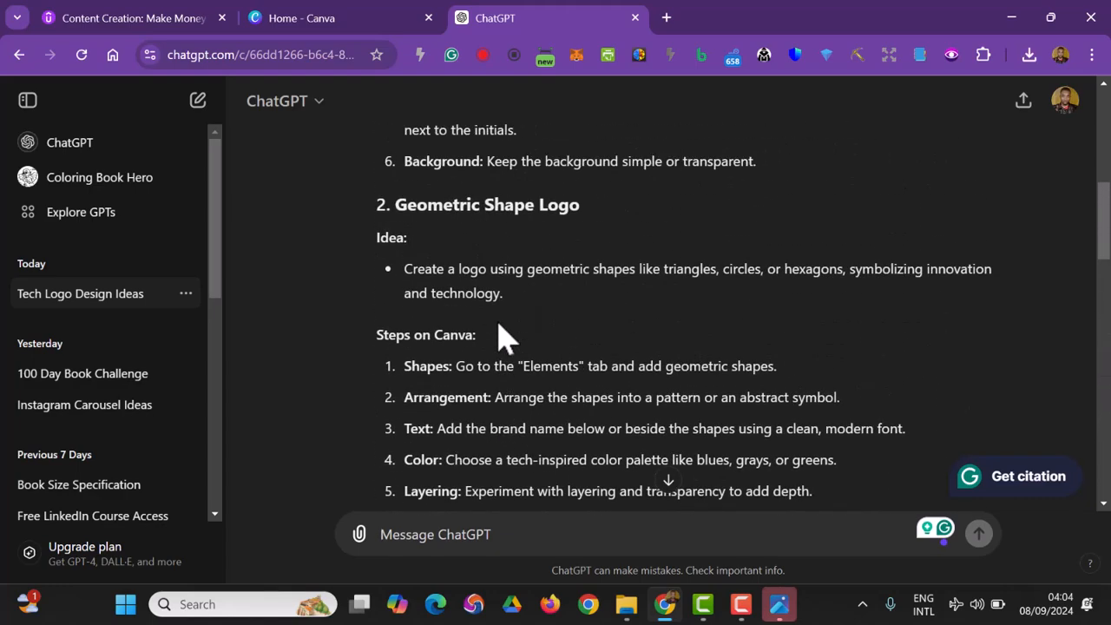
Switch to Canva and create a new custom-size design of 800 × 800 px.
left_click(340, 18)
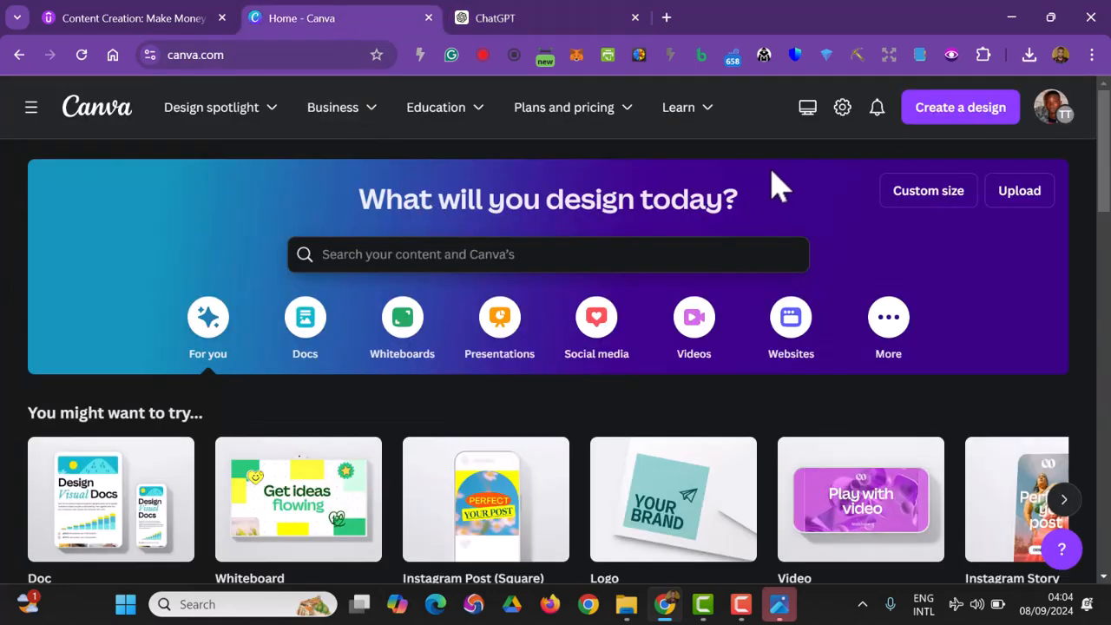
left_click(940, 207)
left_click(729, 272)
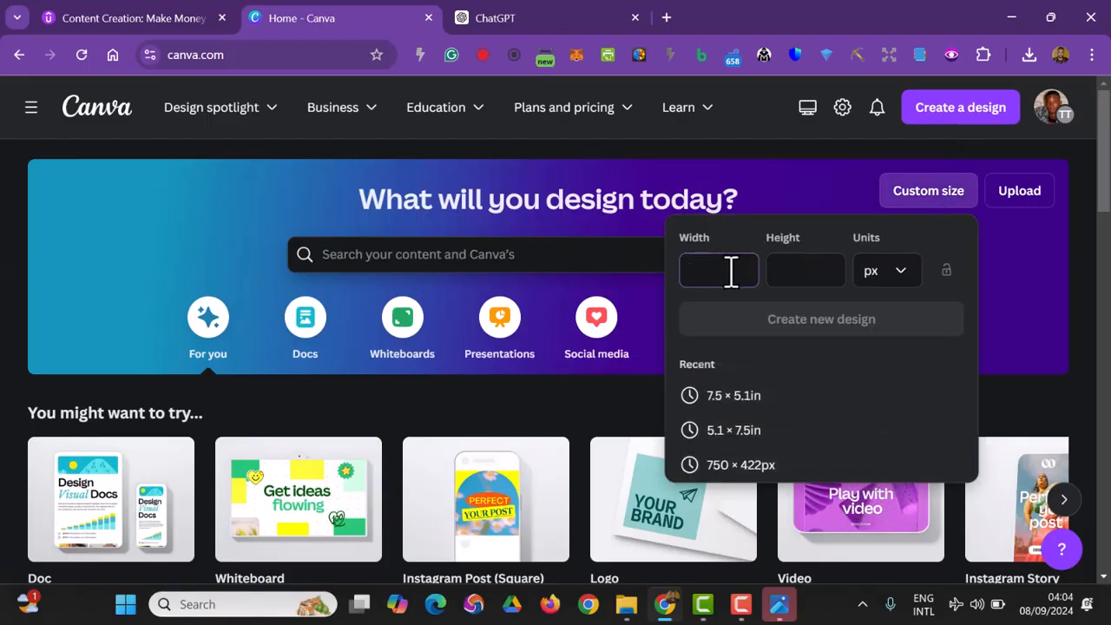
type("800")
left_click(809, 263)
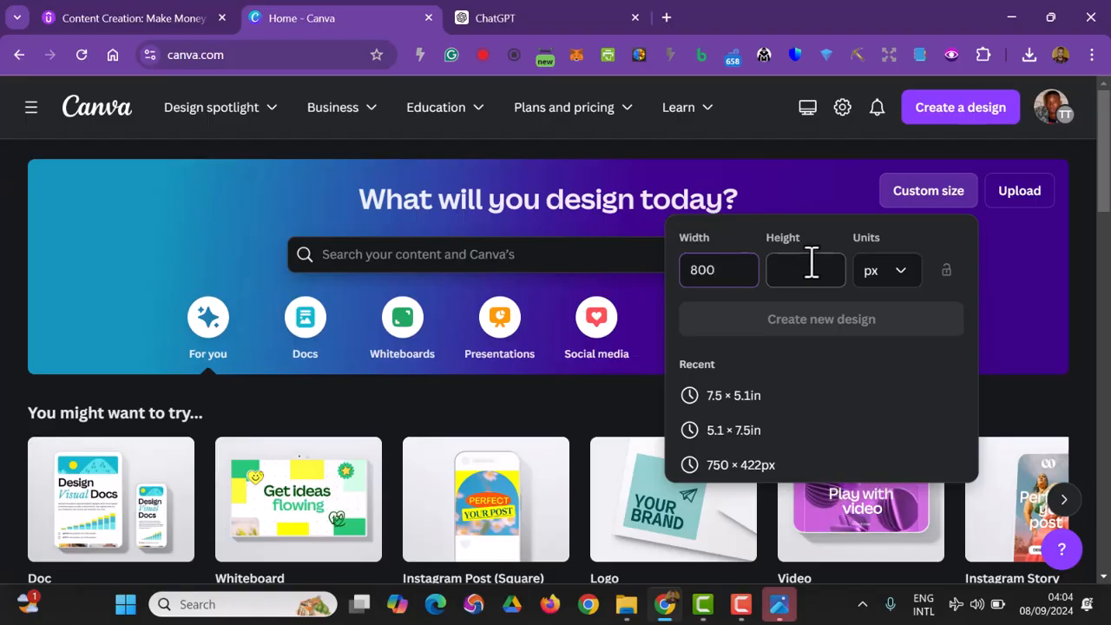
type("800")
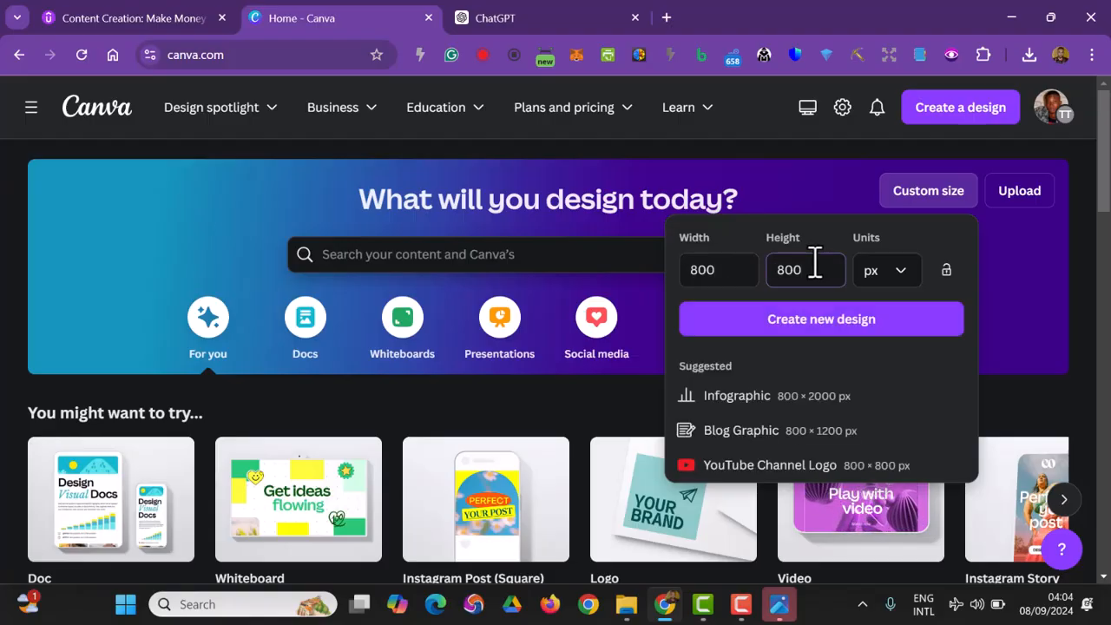
left_click(788, 321)
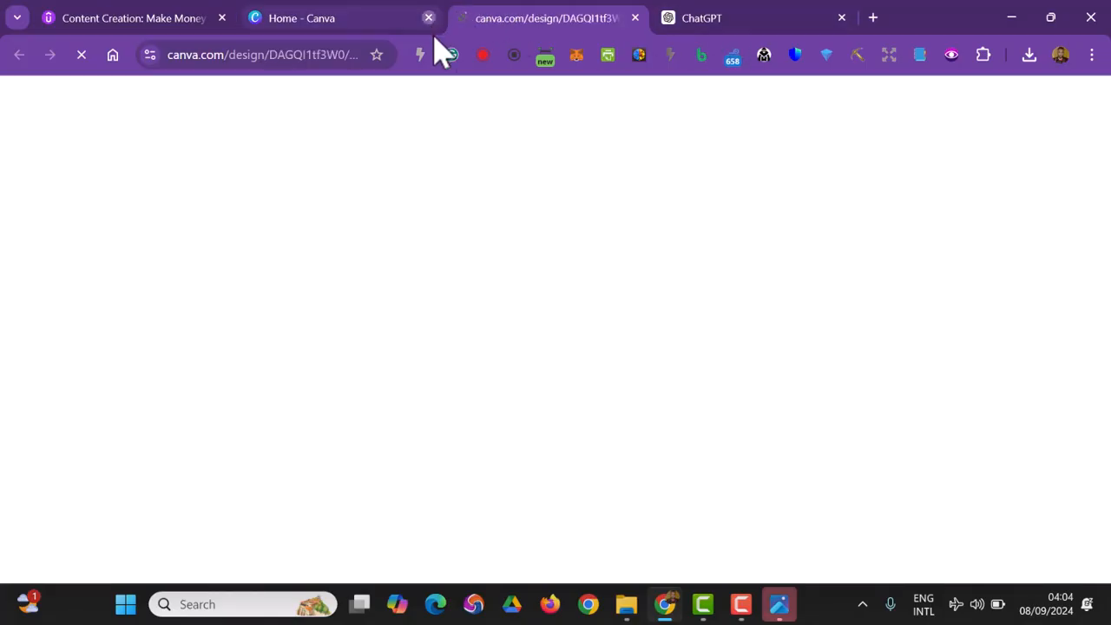
Close the Canva home page, recheck the Geometric Shape Logo steps in ChatGPT and return to the new Canva design.
left_click(428, 17)
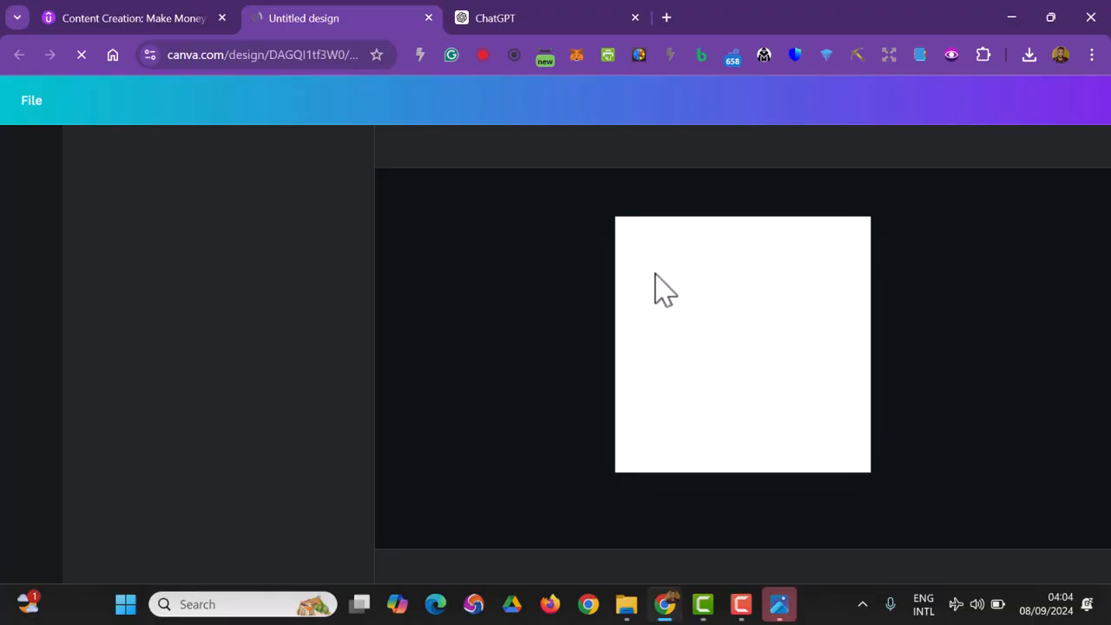
left_click(488, 16)
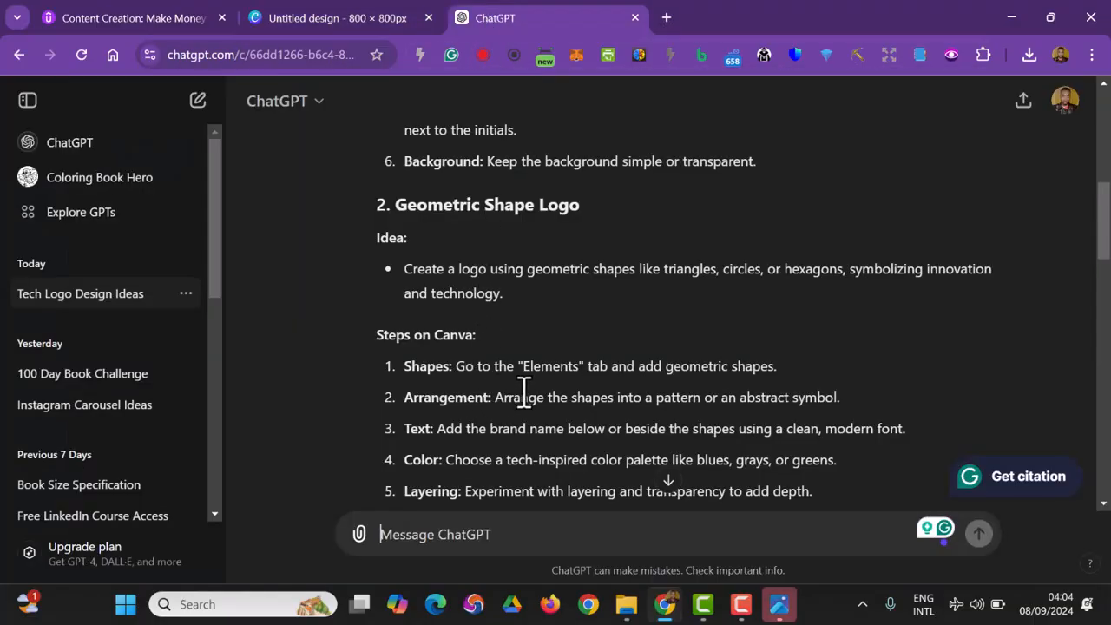
left_click(375, 26)
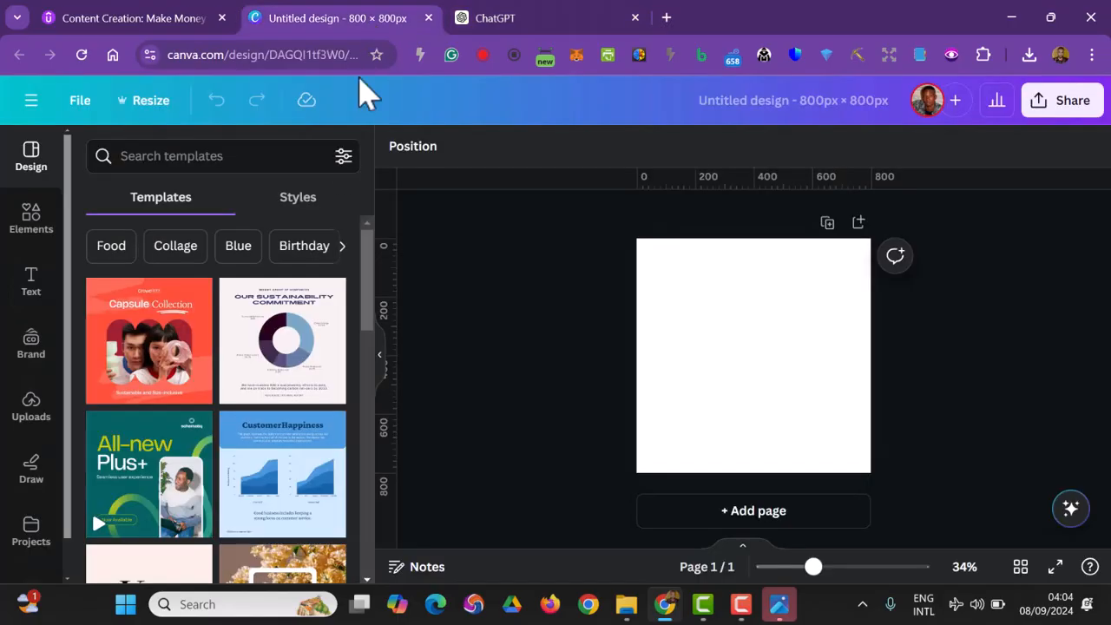
Search the elements for "geometric shapes" and restrict the results to shapes.
left_click(39, 230)
left_click(164, 150)
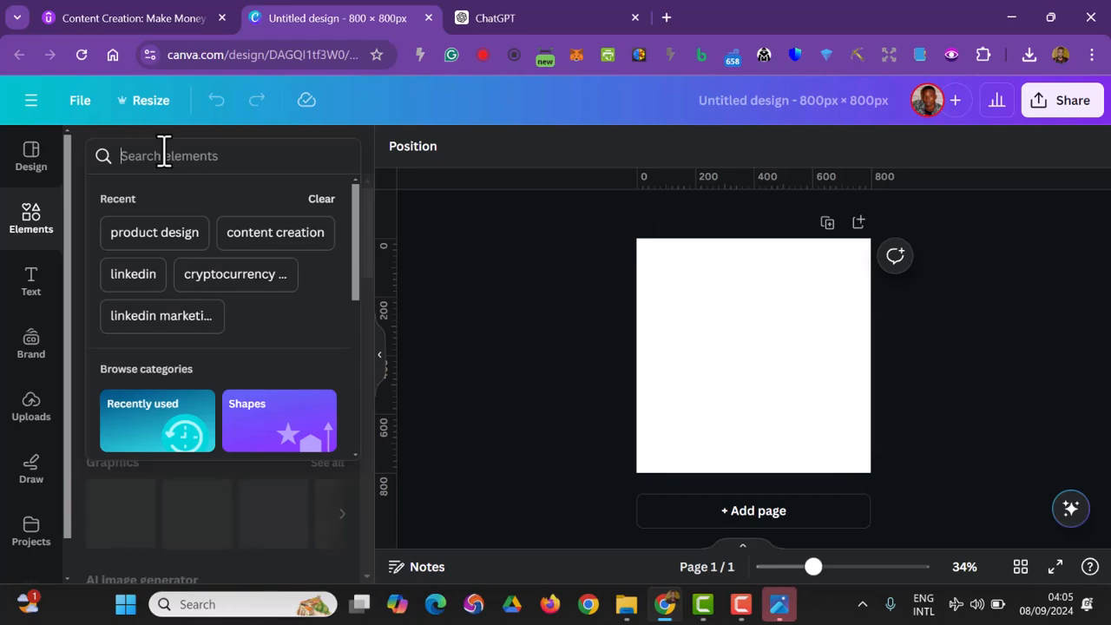
type("GEO")
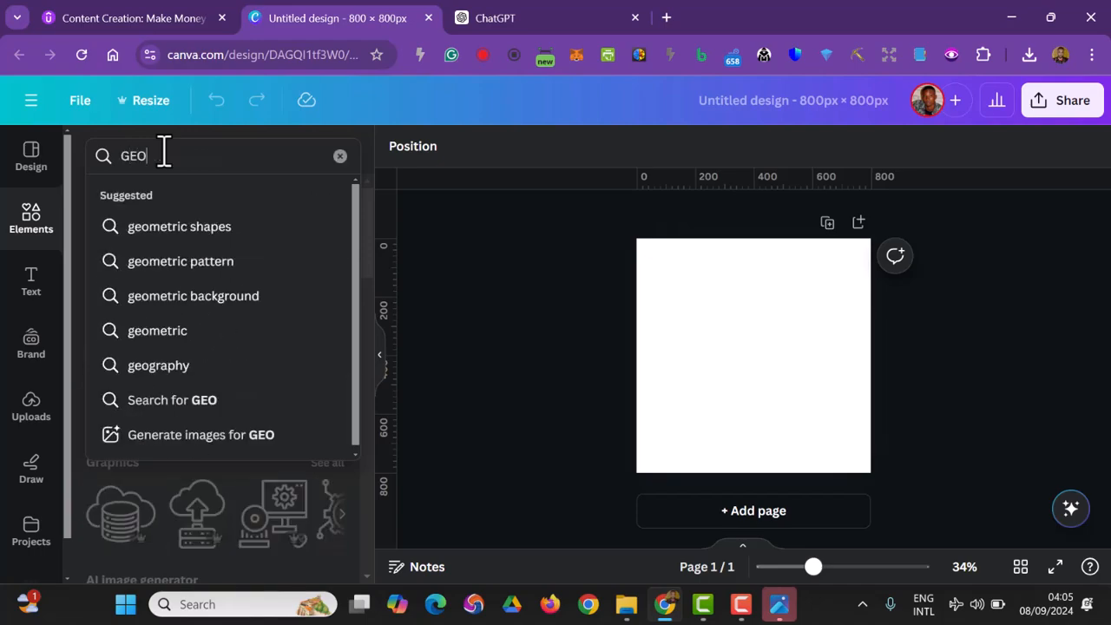
left_click(179, 227)
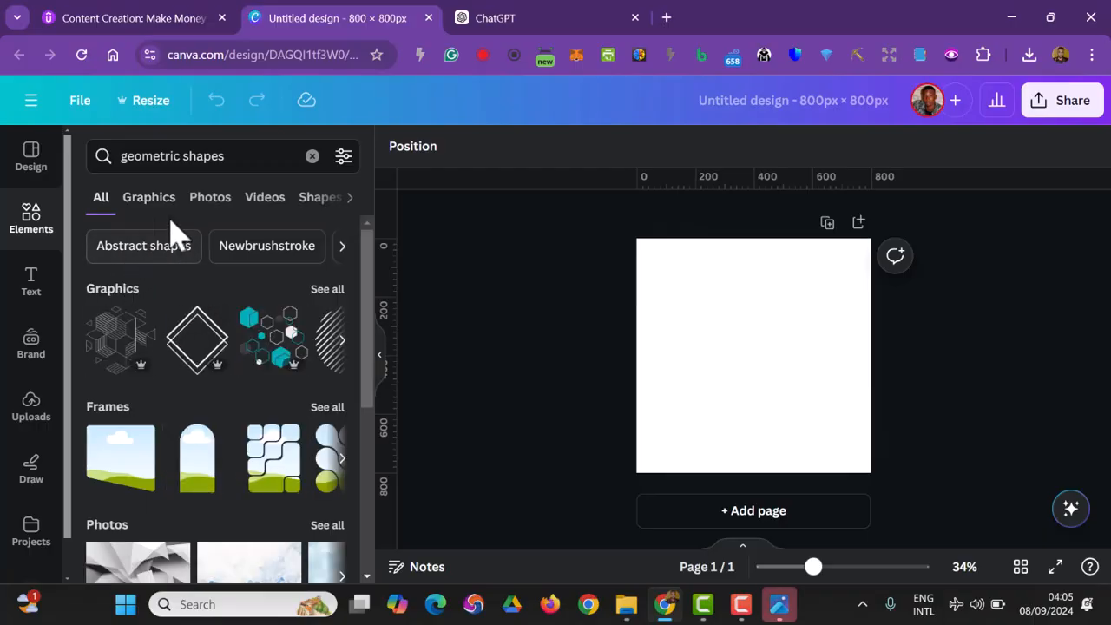
left_click(317, 201)
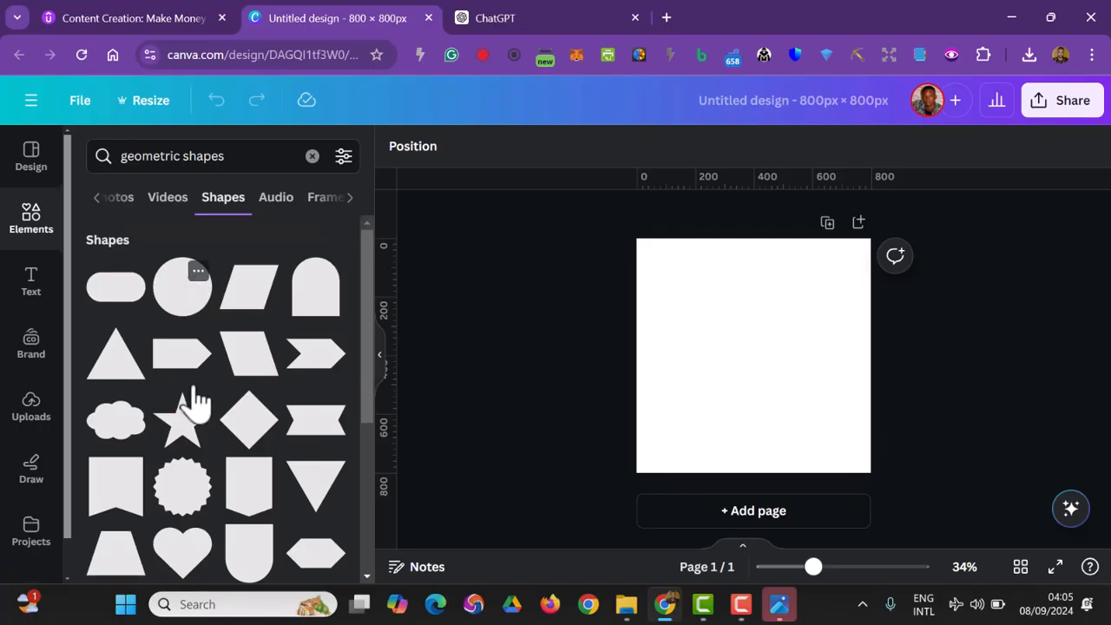
Add the right-pointing pentagon tag shape to the page and fill it with solid dark blue.
scroll(208, 408, "down", 1)
scroll(200, 412, "down", 2)
scroll(193, 447, "down", 2)
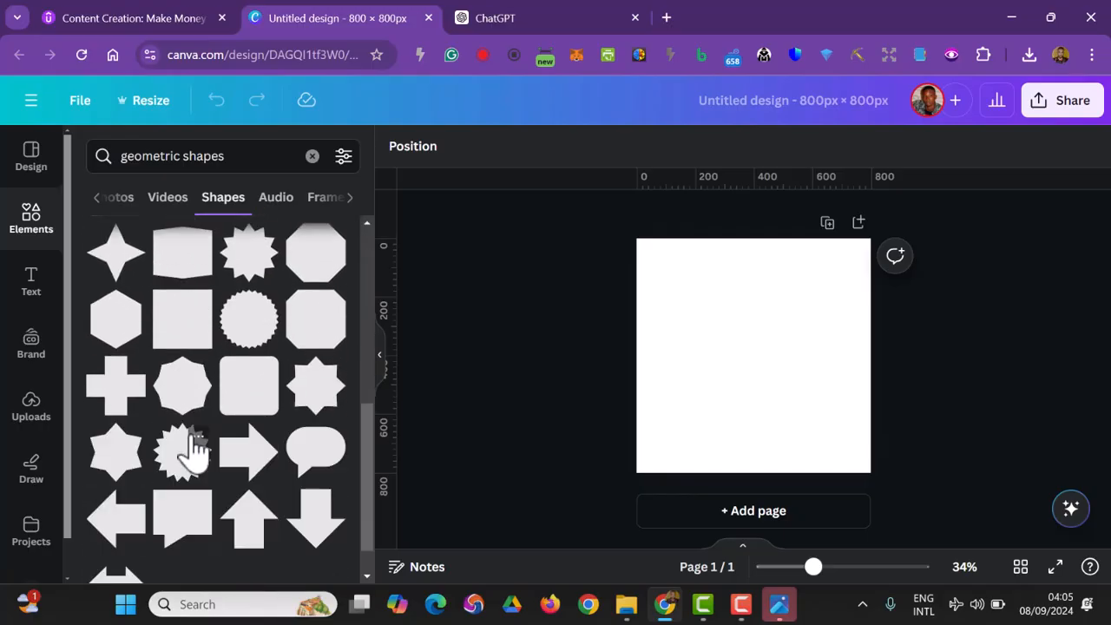
scroll(192, 451, "down", 1)
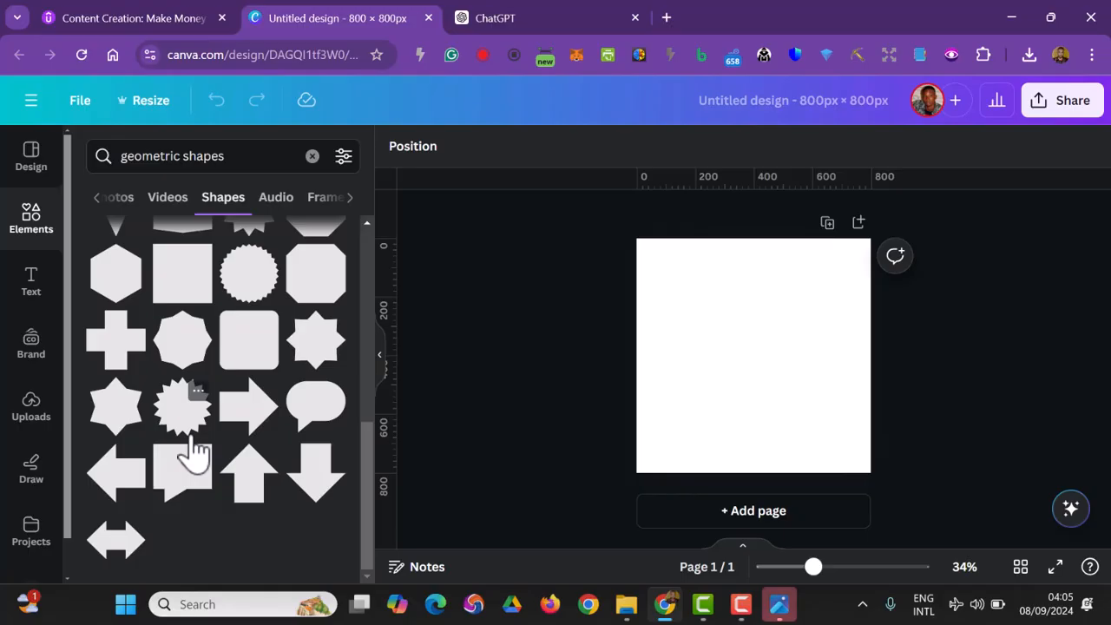
scroll(192, 451, "up", 6)
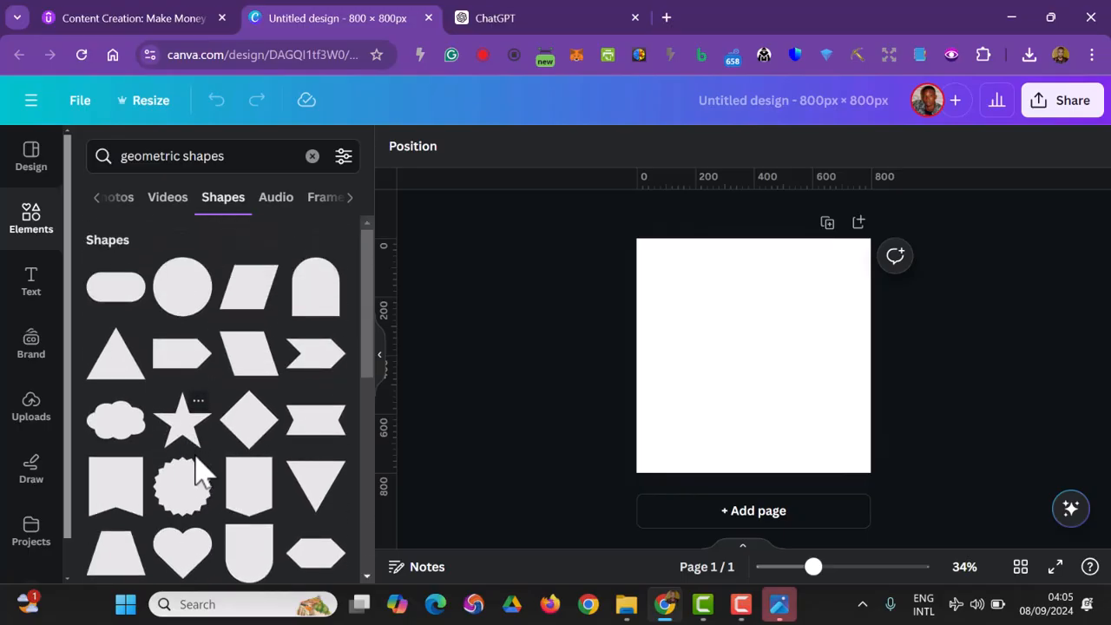
left_click(183, 356)
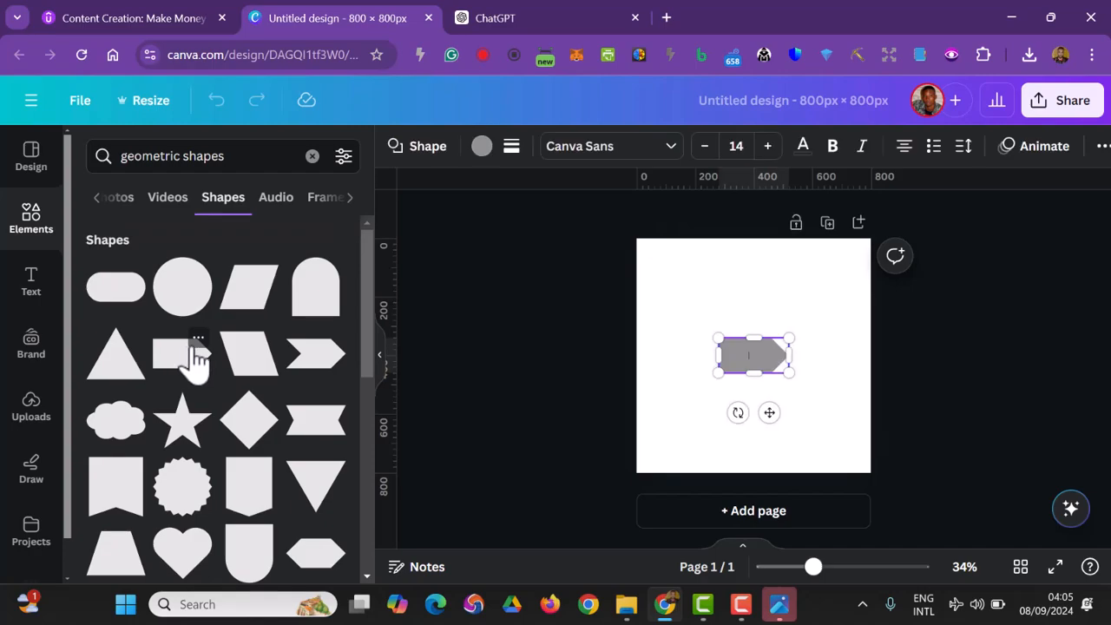
left_click(480, 146)
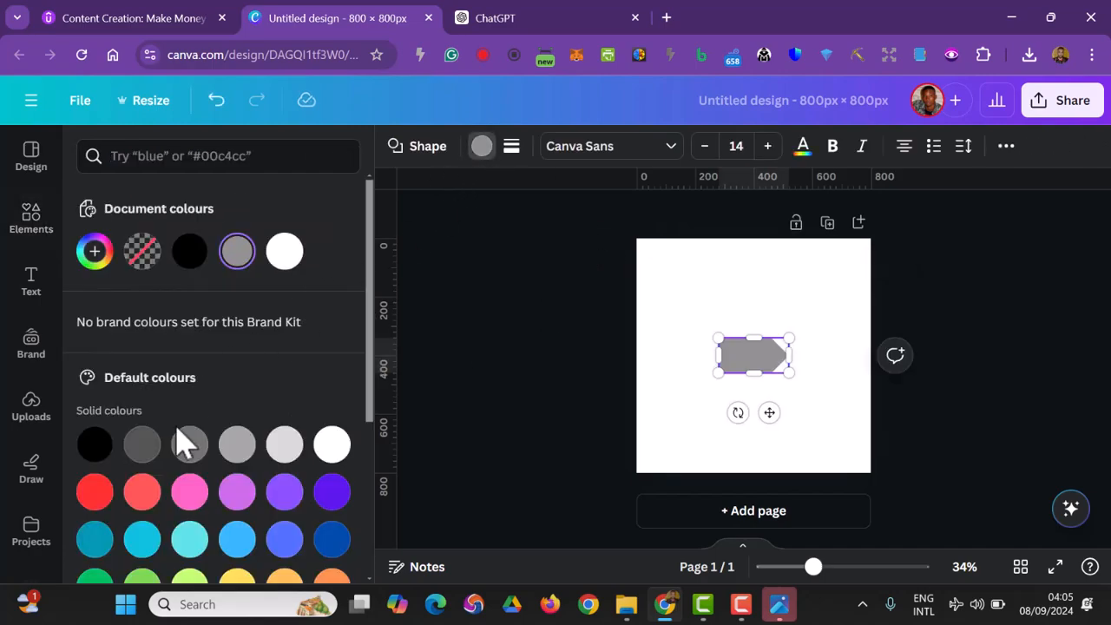
scroll(287, 486, "down", 1)
left_click(332, 451)
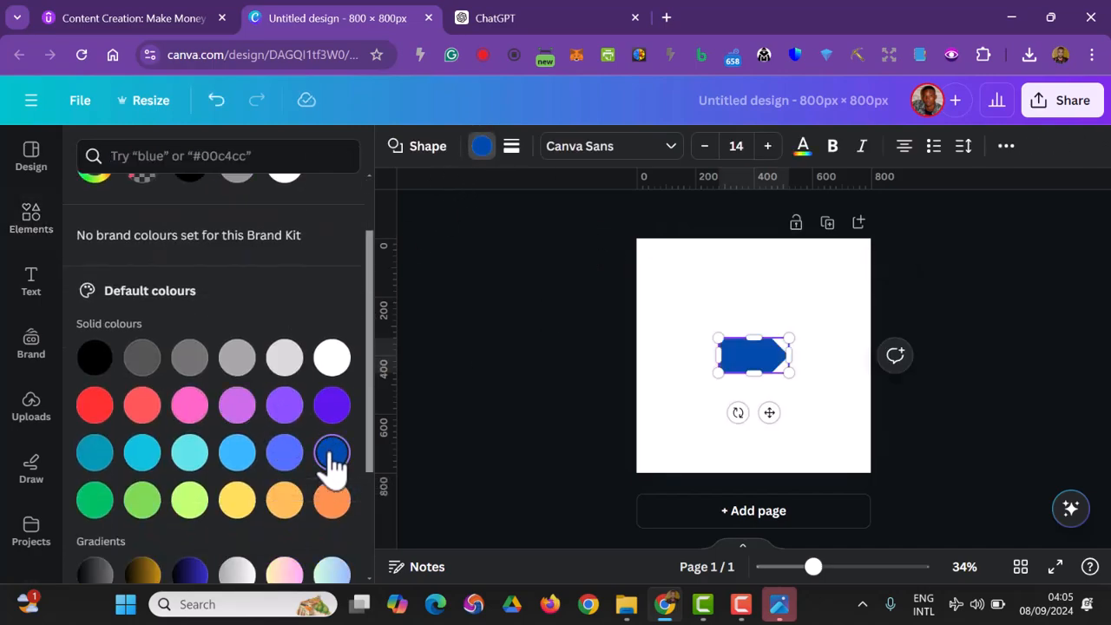
Move the blue shape slightly right and place a duplicate directly above it to form a letter B.
left_click(548, 399)
mouse_move(744, 367)
left_mouse_down()
mouse_move(752, 340)
mouse_move(757, 364)
left_mouse_up()
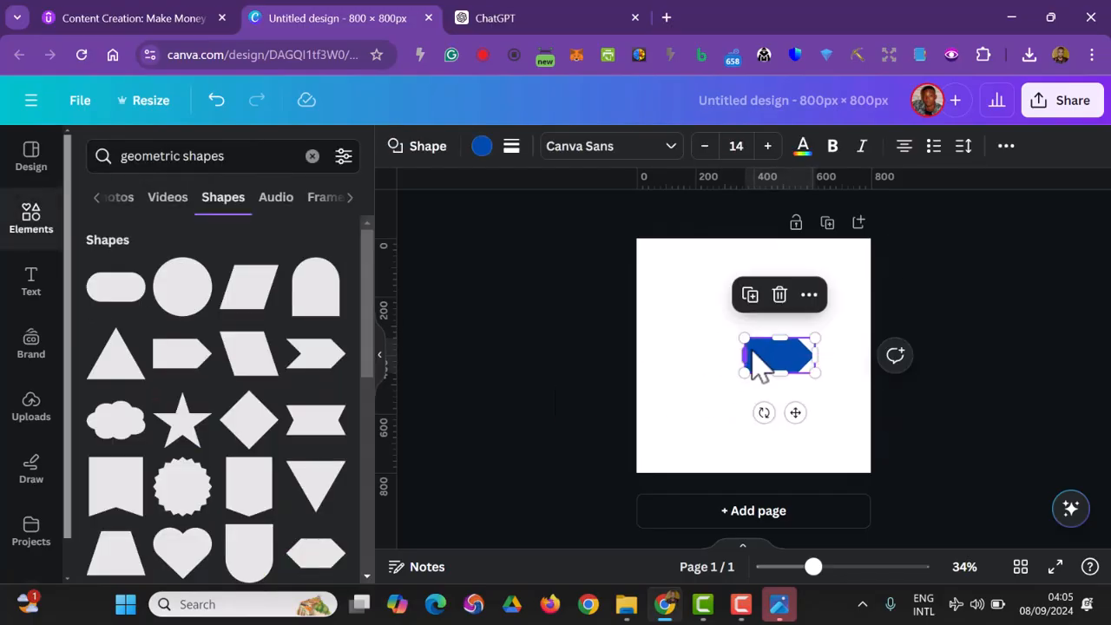
left_click_drag(769, 372, 757, 319)
left_click(981, 430)
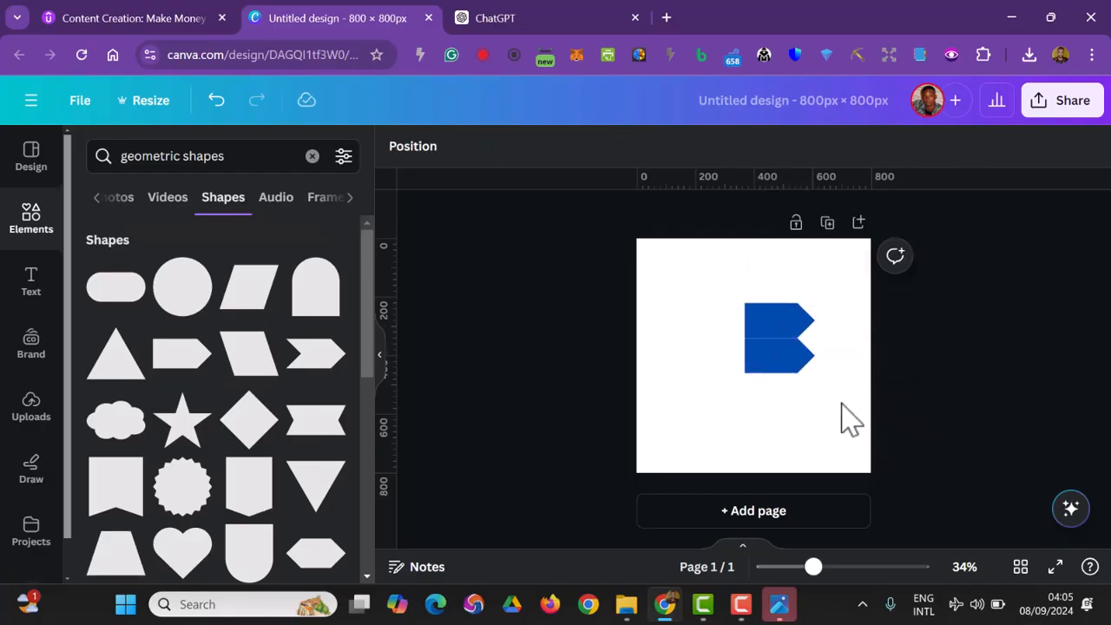
Move both blue shapes together to the page's left half and enlarge them slightly.
left_click(798, 385)
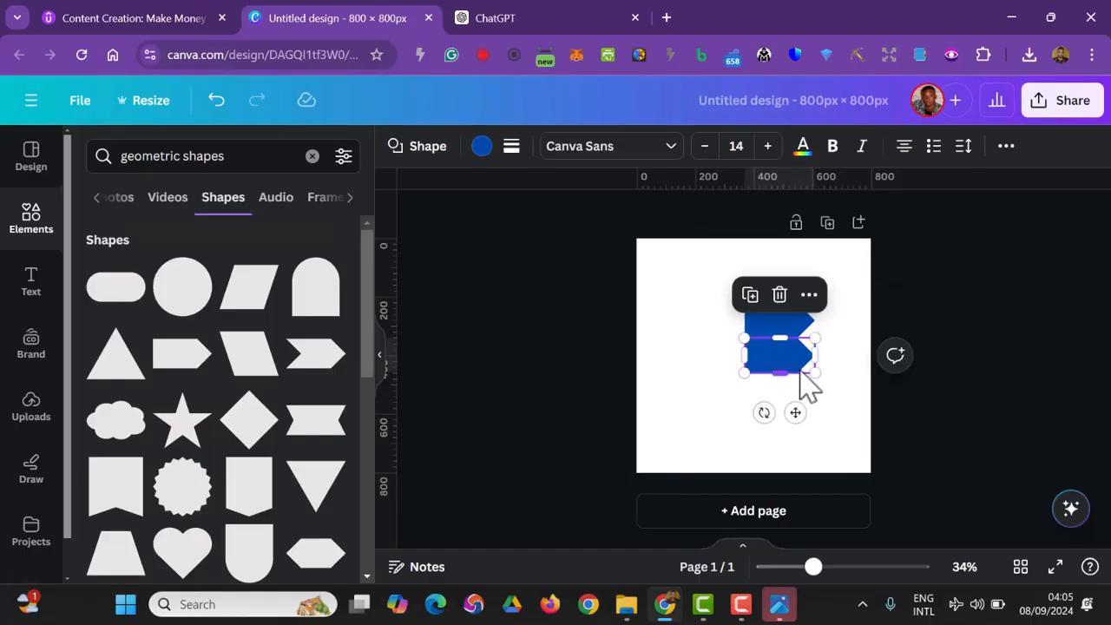
left_click(781, 328, "shift")
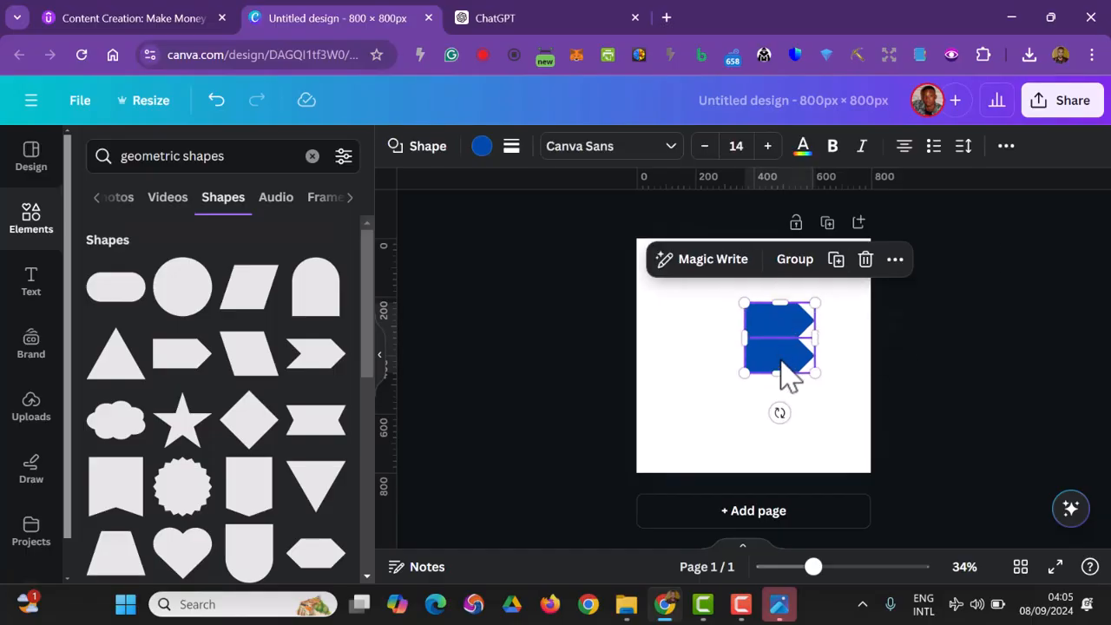
left_click_drag(782, 357, 714, 370)
left_click(544, 451)
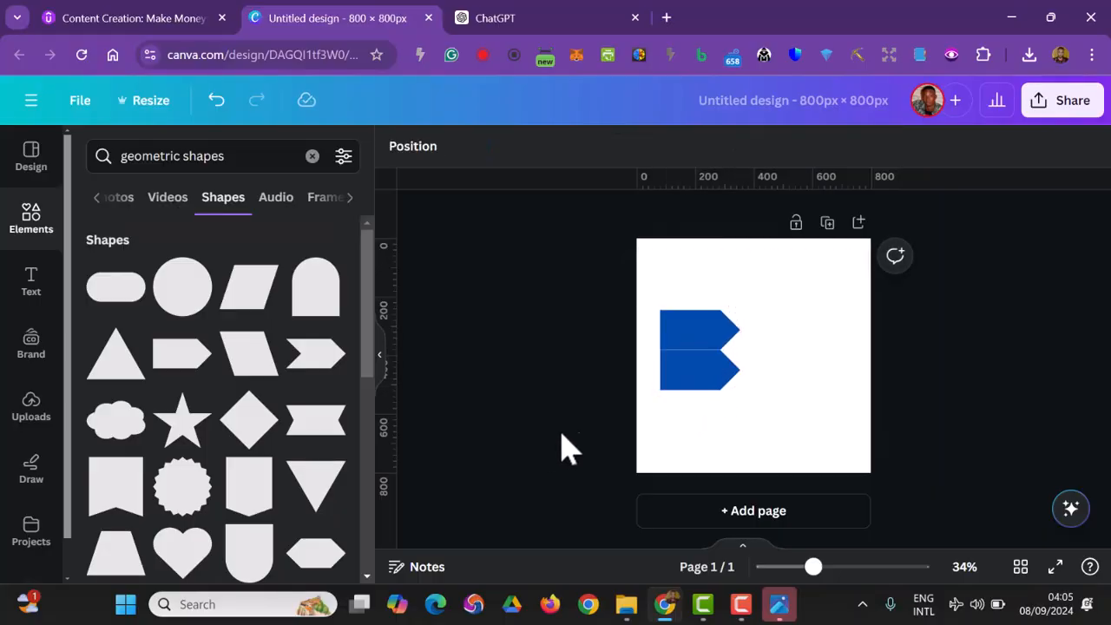
Group the two blue shapes and scale the B symbol down on the left half of the page.
left_click_drag(603, 303, 737, 415)
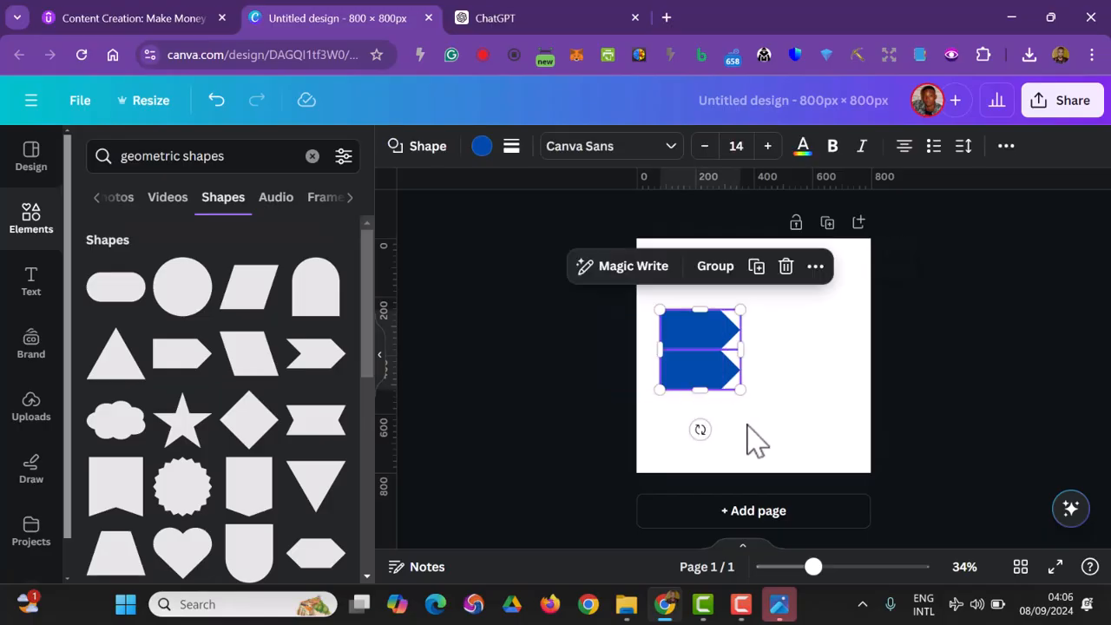
left_click(713, 265)
left_click(575, 367)
left_click(717, 384)
left_click_drag(742, 390, 701, 349)
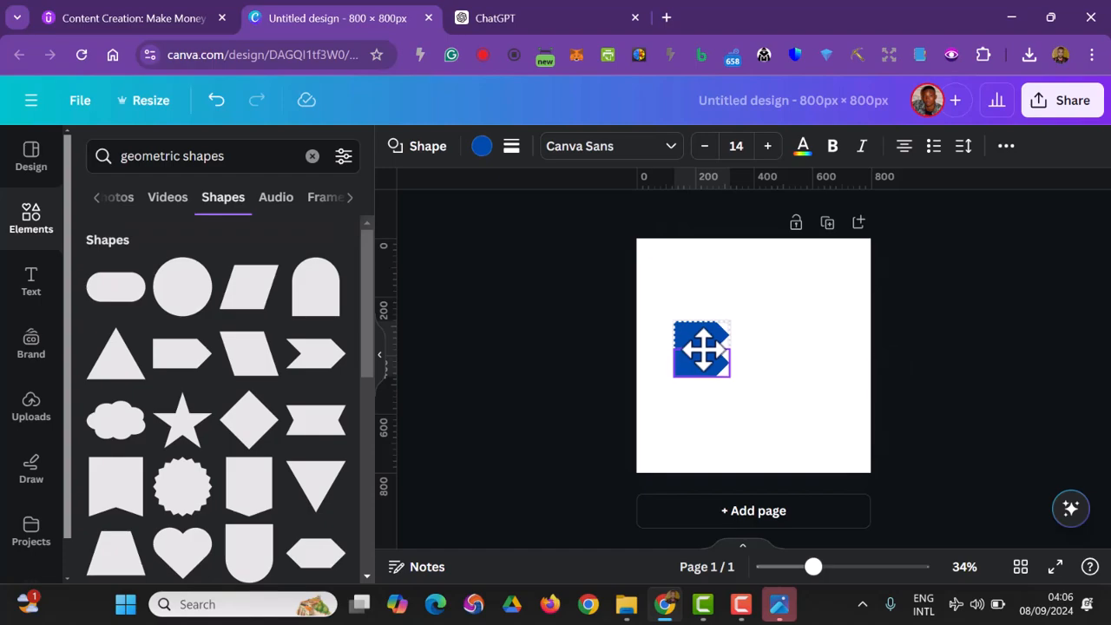
left_click(561, 411)
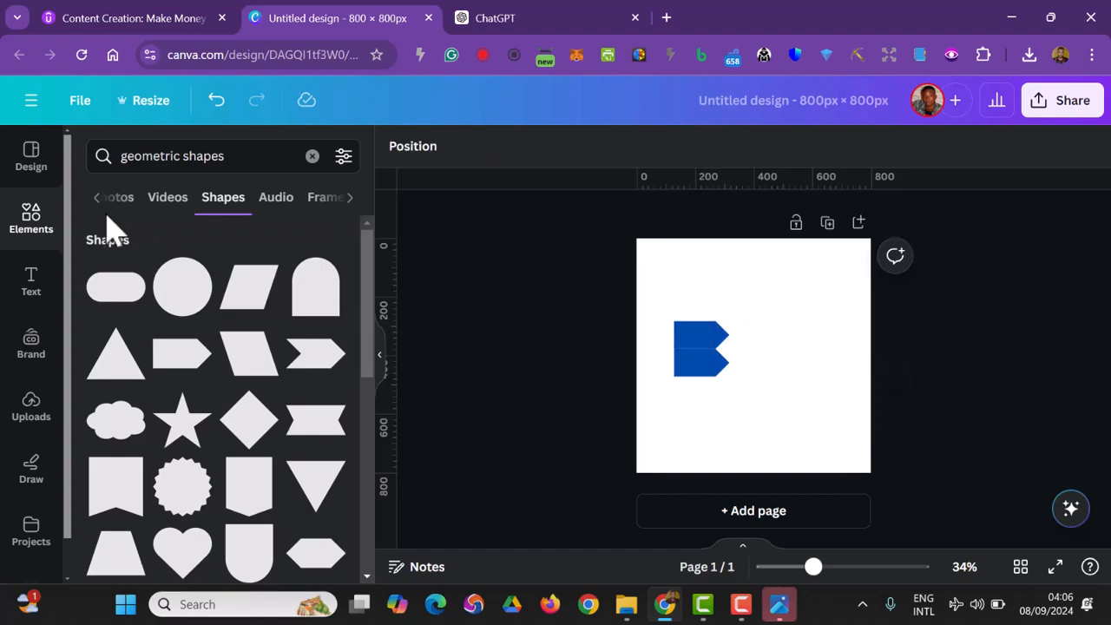
Add a text box reading "bELAD TECH" to the page beside the blue B symbol.
left_click(32, 270)
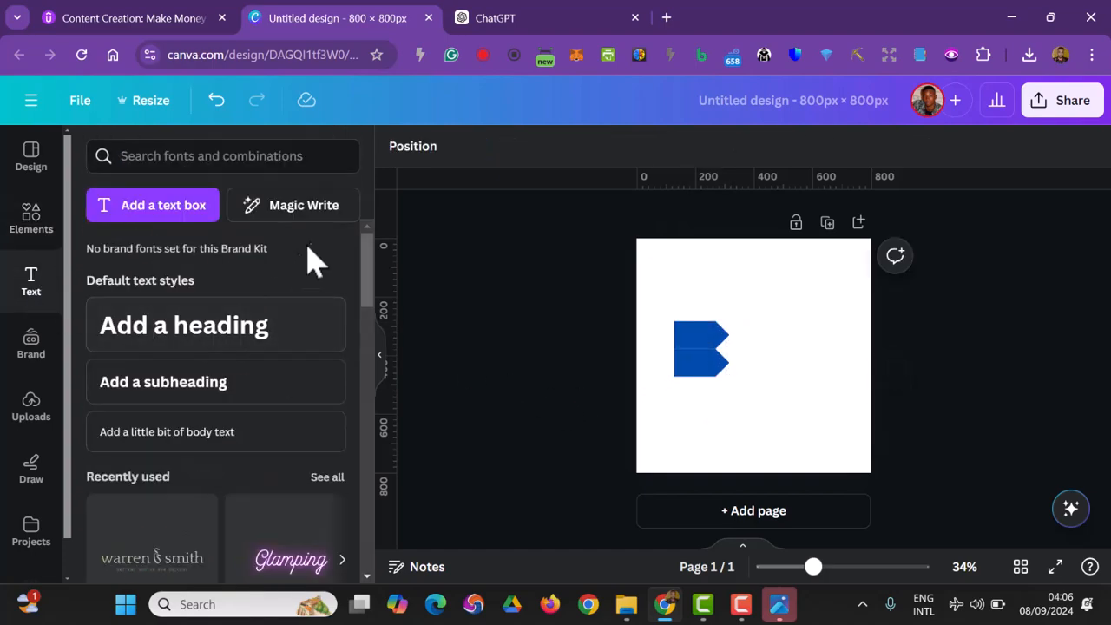
left_click(157, 208)
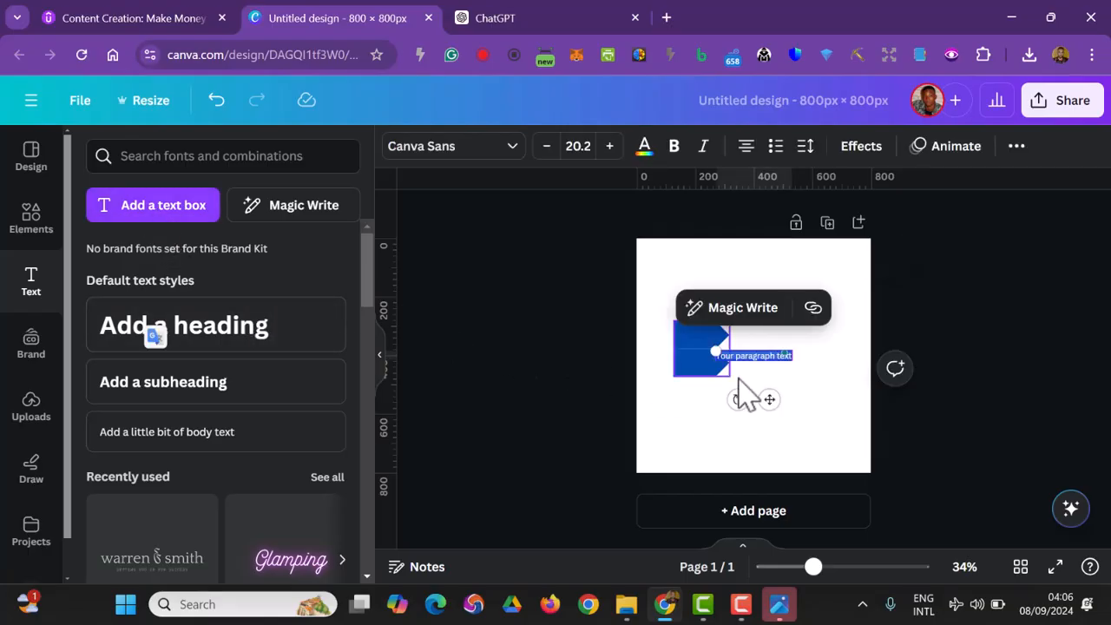
type("bELAD TECH")
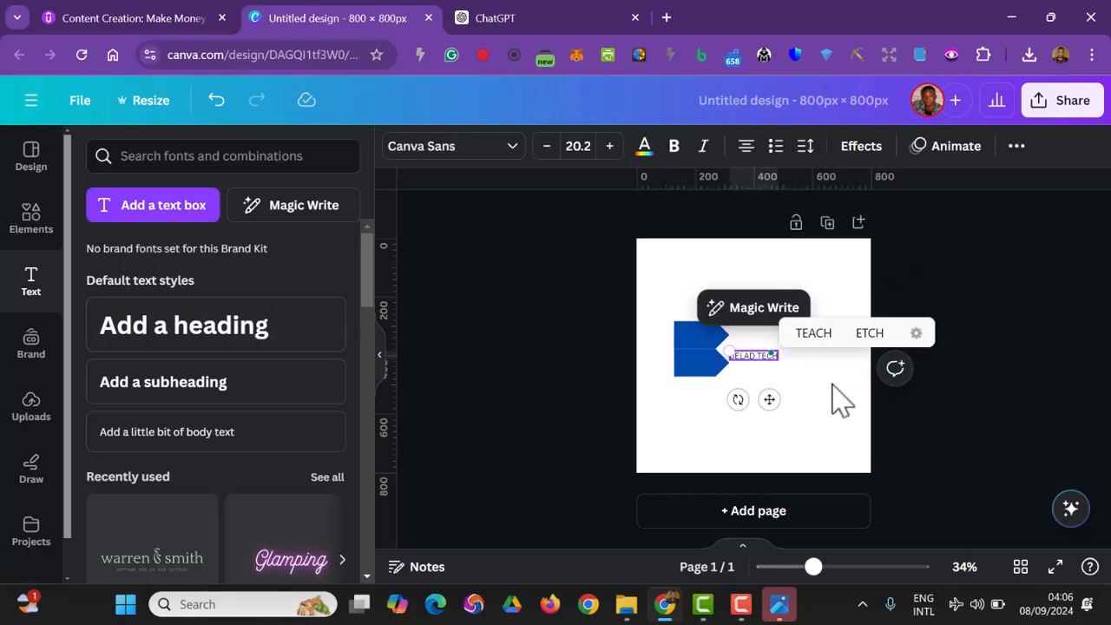
left_click(931, 466)
Format the brand name text as uppercase and bold.
left_click(778, 360)
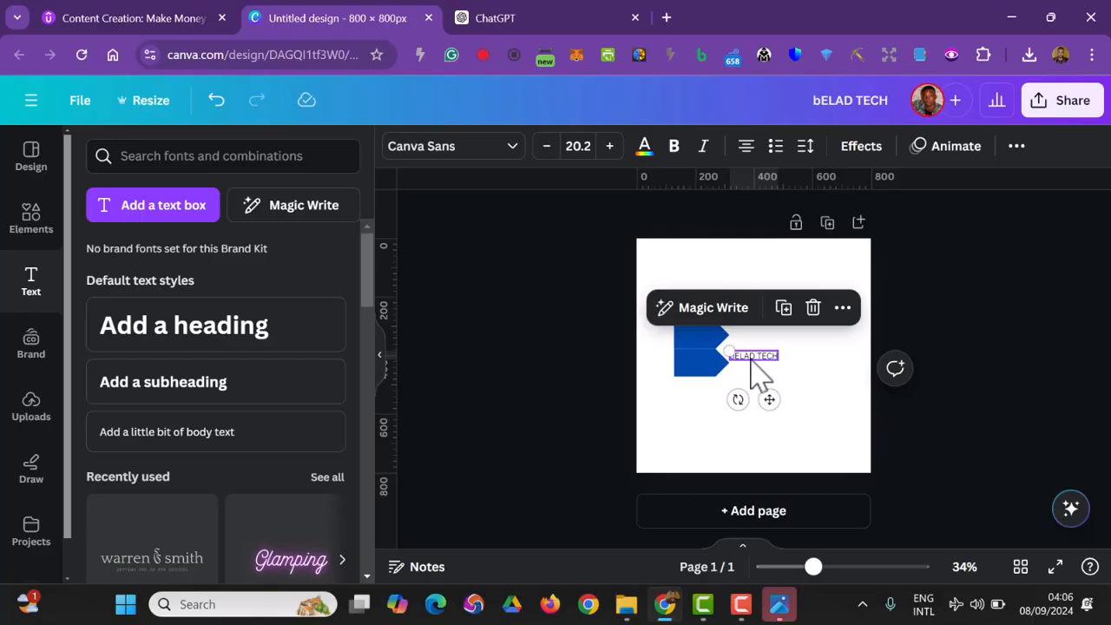
left_click(1017, 146)
left_click(837, 197)
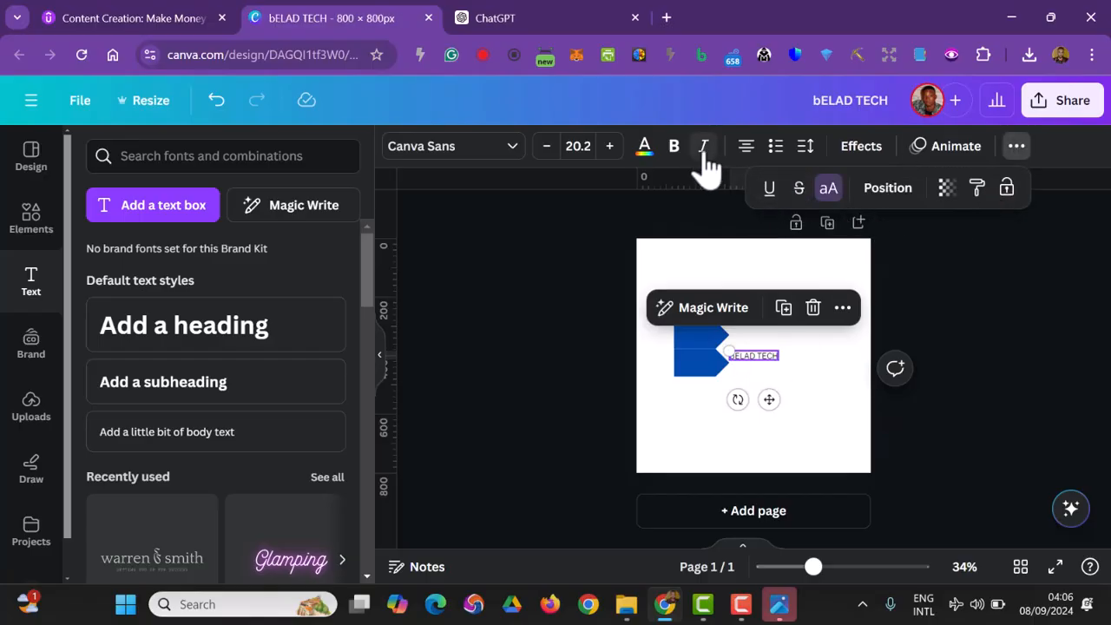
left_click(673, 148)
Reposition the brand name beside the B symbol, duplicate it, change the copy to "ACADEMY" and place it lower on the page.
left_click_drag(776, 398, 783, 345)
double_click(782, 344)
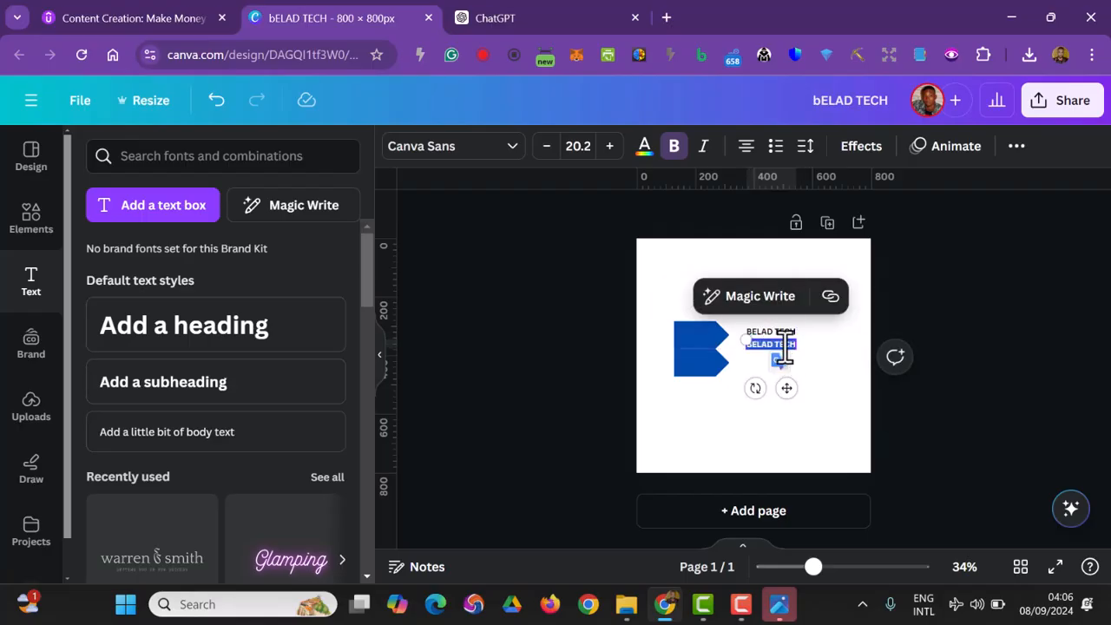
type("ACADEMY")
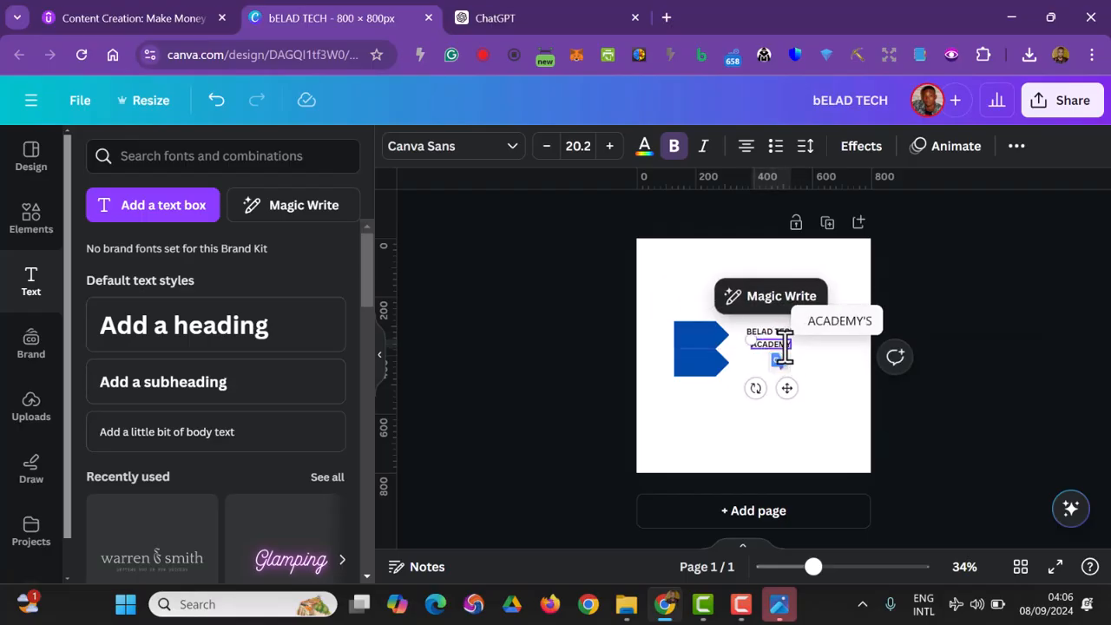
left_click(994, 391)
left_click_drag(775, 352, 759, 402)
left_click(897, 372)
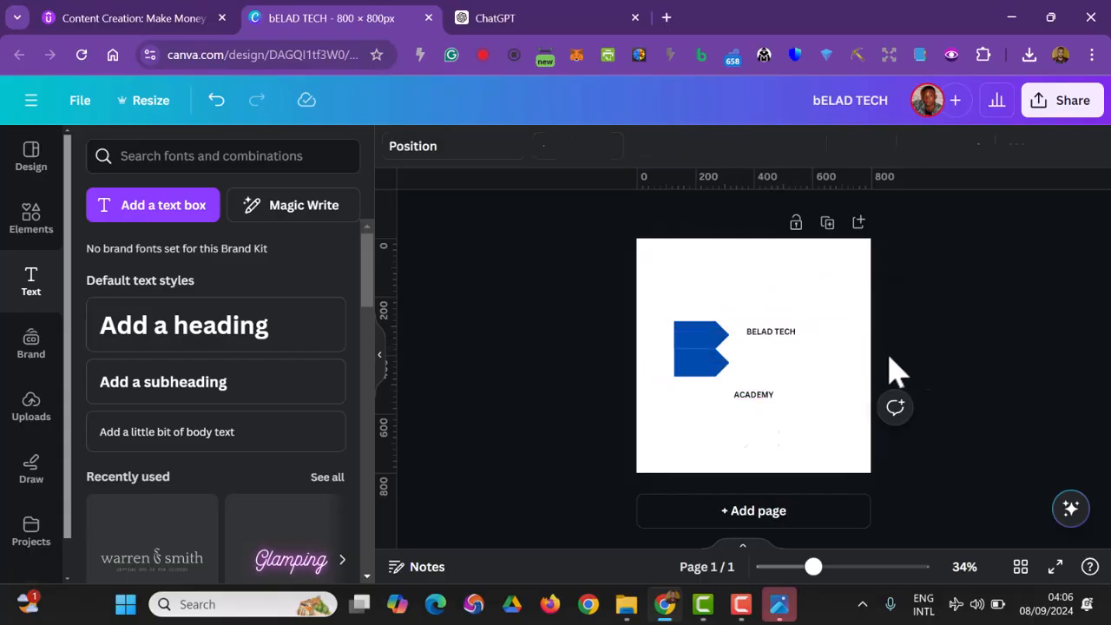
Search the fonts for "MONSERRS" for the BELAD TECH text.
left_click(762, 335)
left_click(510, 146)
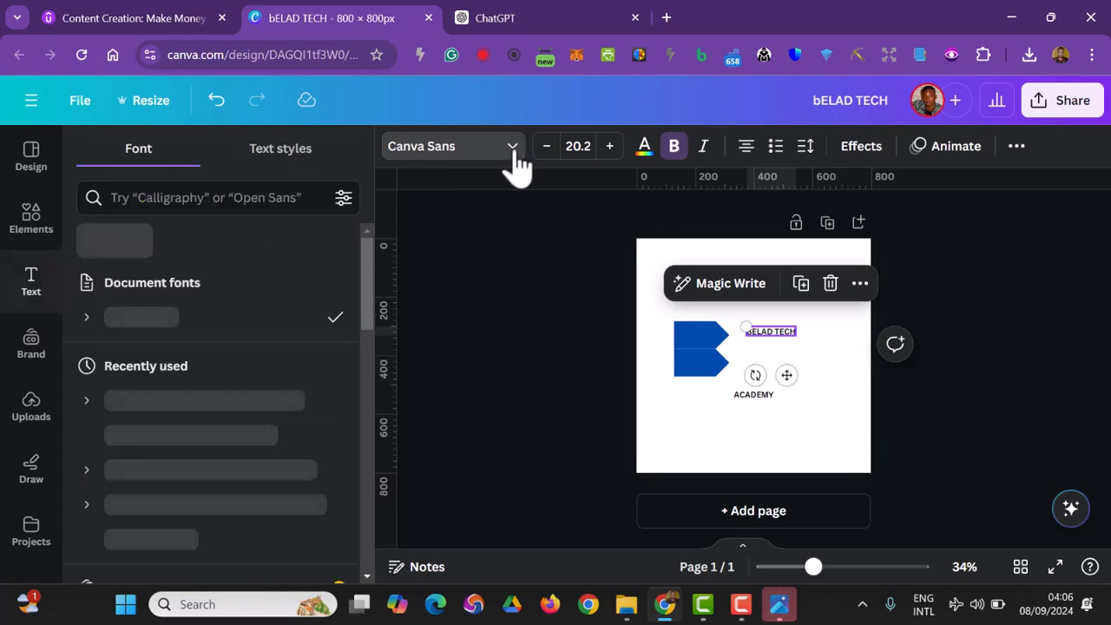
left_click(175, 197)
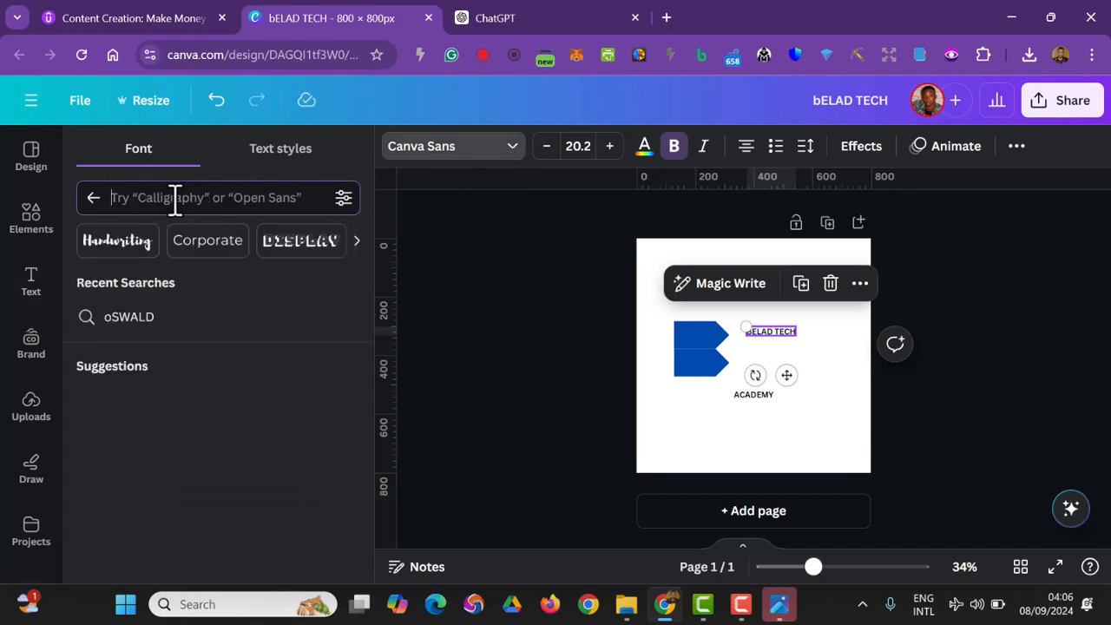
type("MON")
Switch to ChatGPT and copy the font name "Montserrat" from the minimalist monogram logo steps.
key("ctrl+Tab")
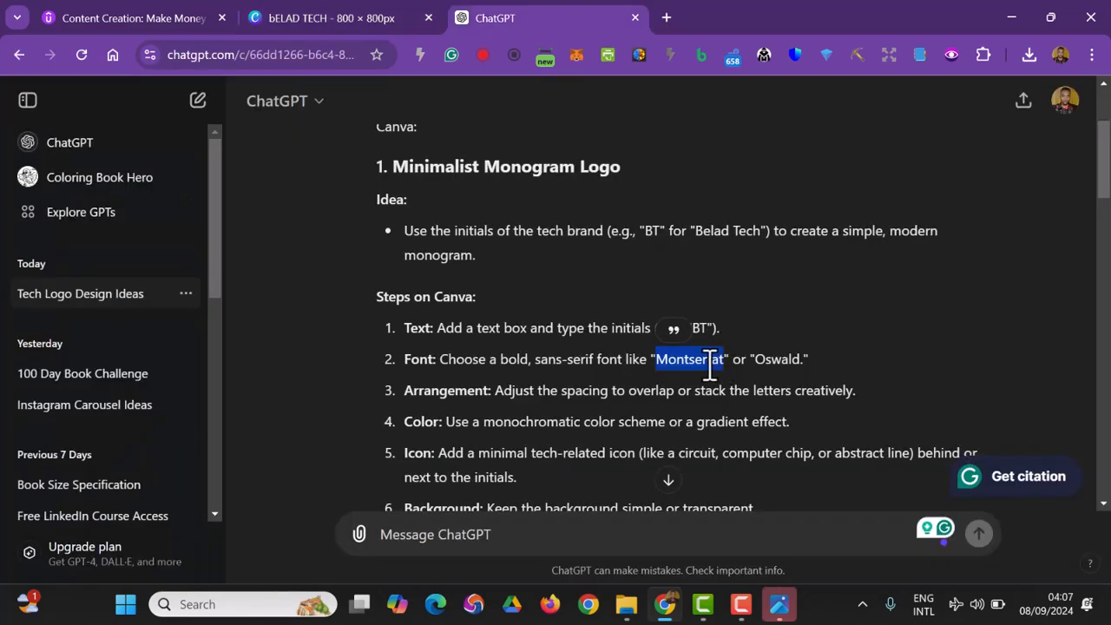
right_click(712, 366)
left_click(759, 70)
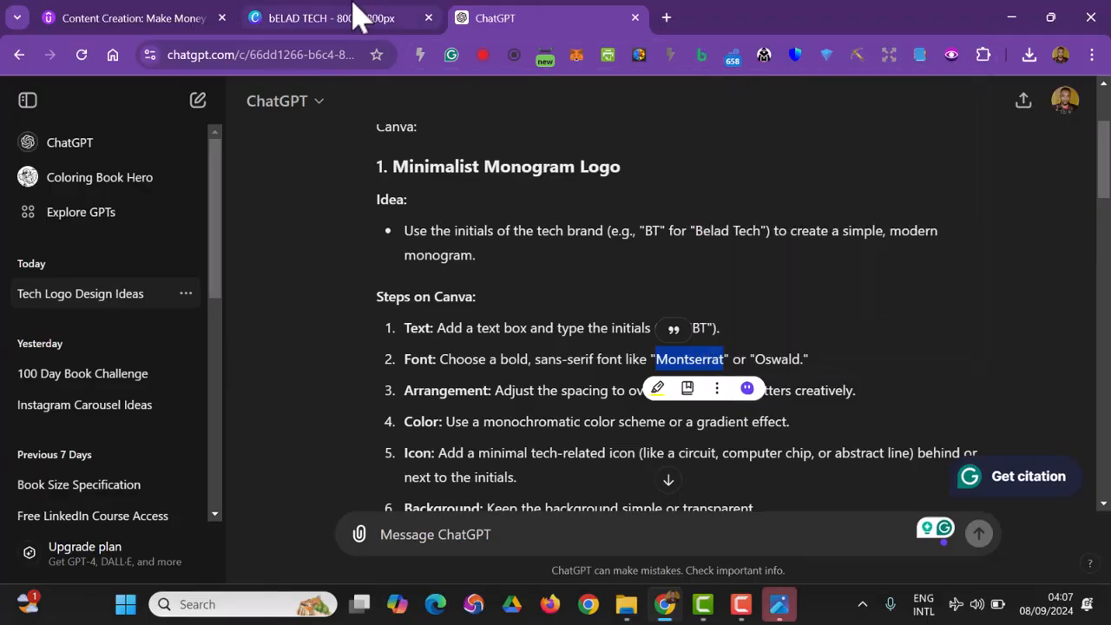
Back in Canva, search the fonts for "Montserrat" and apply it to the BELAD TECH text.
left_click(359, 17)
left_click(460, 152)
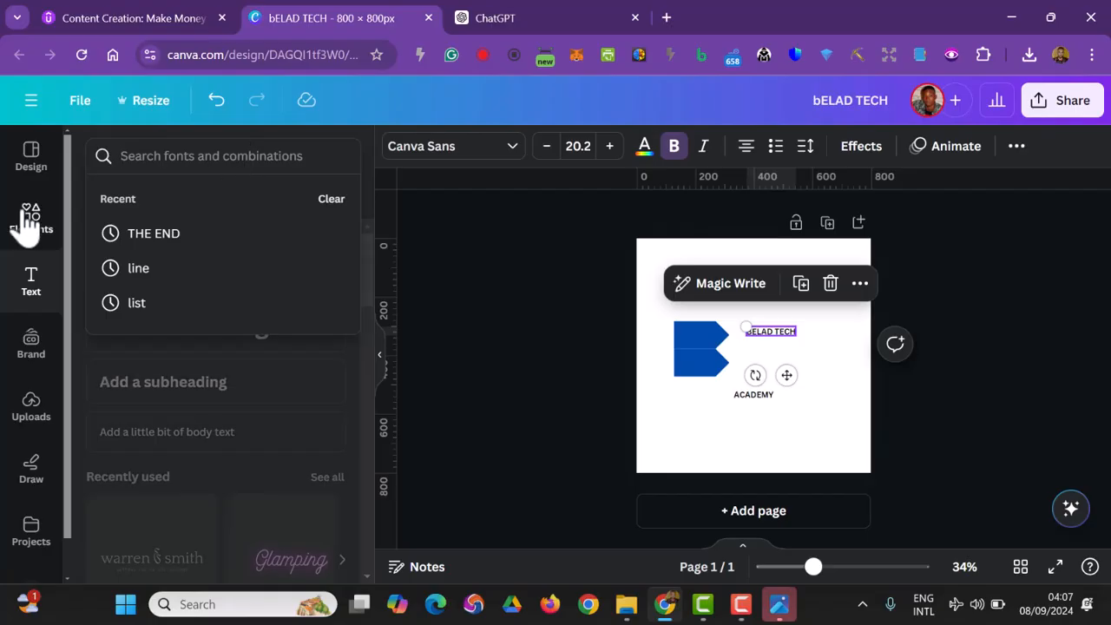
left_click(436, 158)
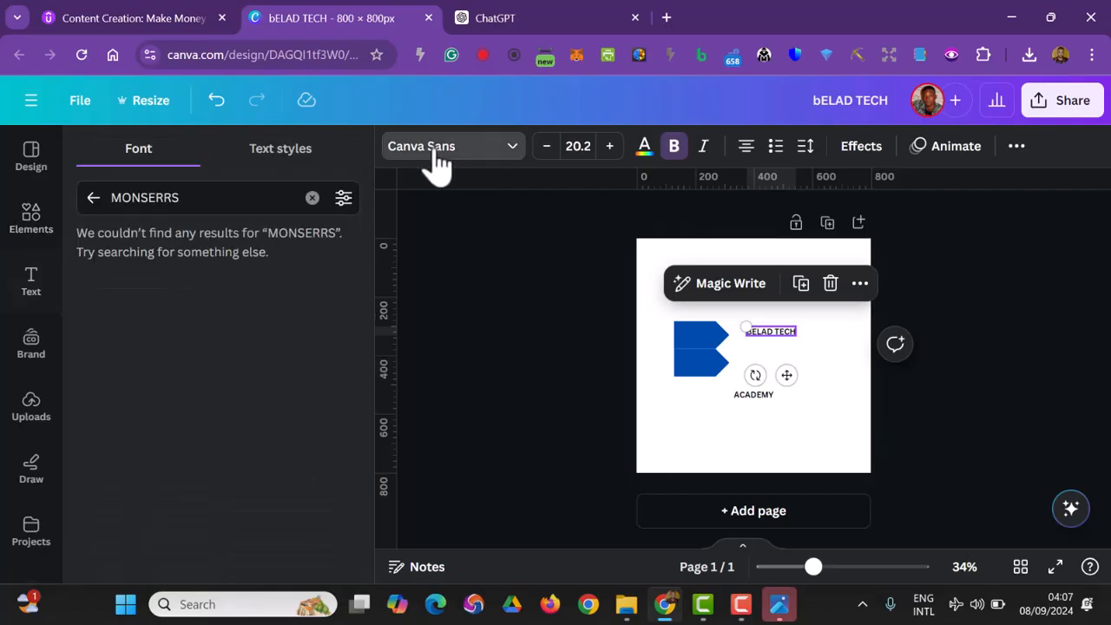
double_click(211, 198)
type("Montserrat")
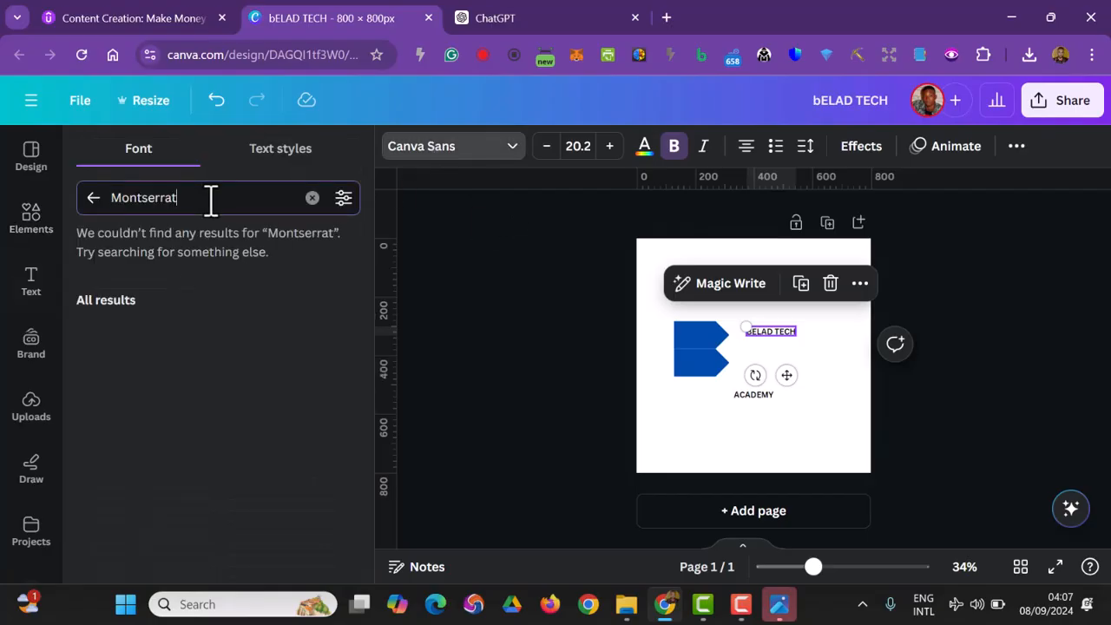
left_click(154, 293)
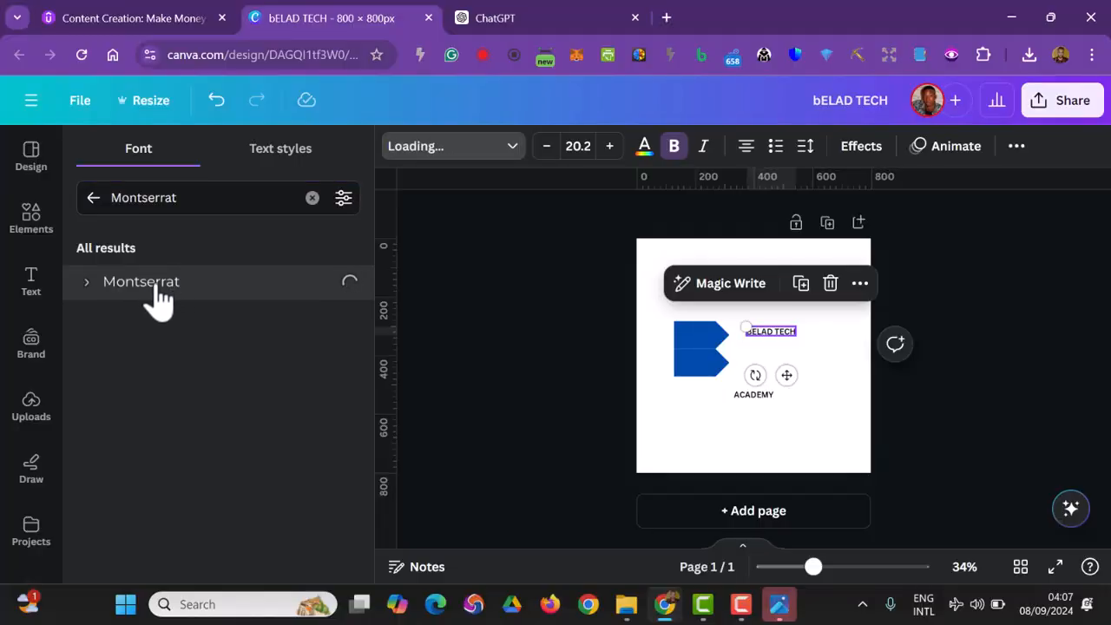
Enlarge the BELAD TECH text to a font size of about 36.9 and place it beside the B symbol.
left_click_drag(727, 309, 700, 298)
left_click_drag(789, 374, 833, 386)
left_click_drag(734, 327, 757, 329)
left_click_drag(820, 351, 794, 359)
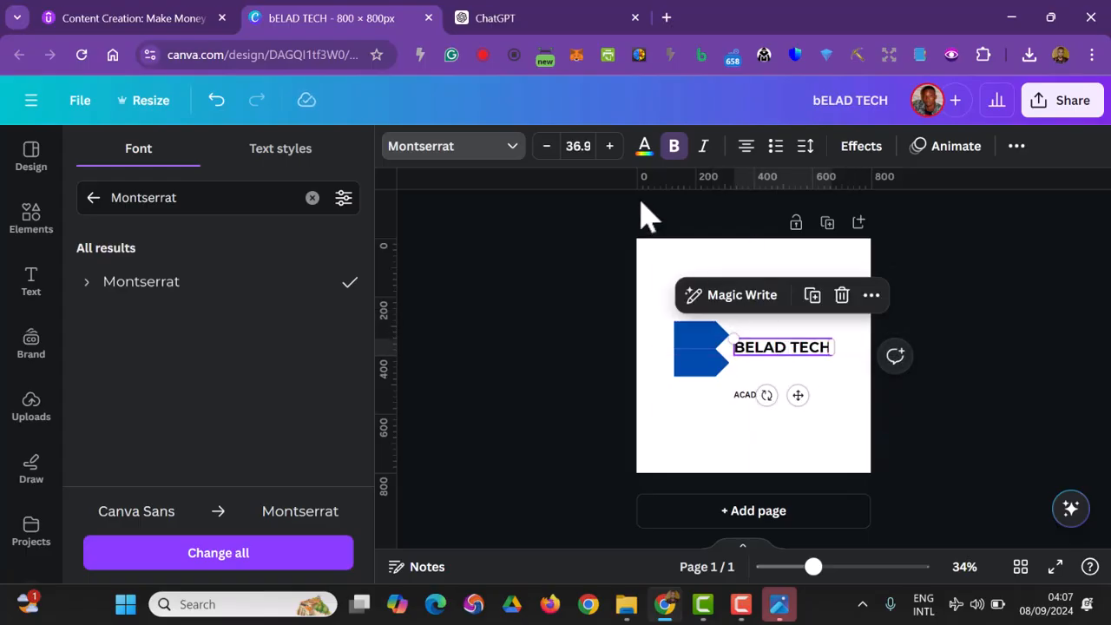
Colour the BELAD TECH text in the document's blue and set its font size to 36.
left_click(649, 148)
left_click(189, 251)
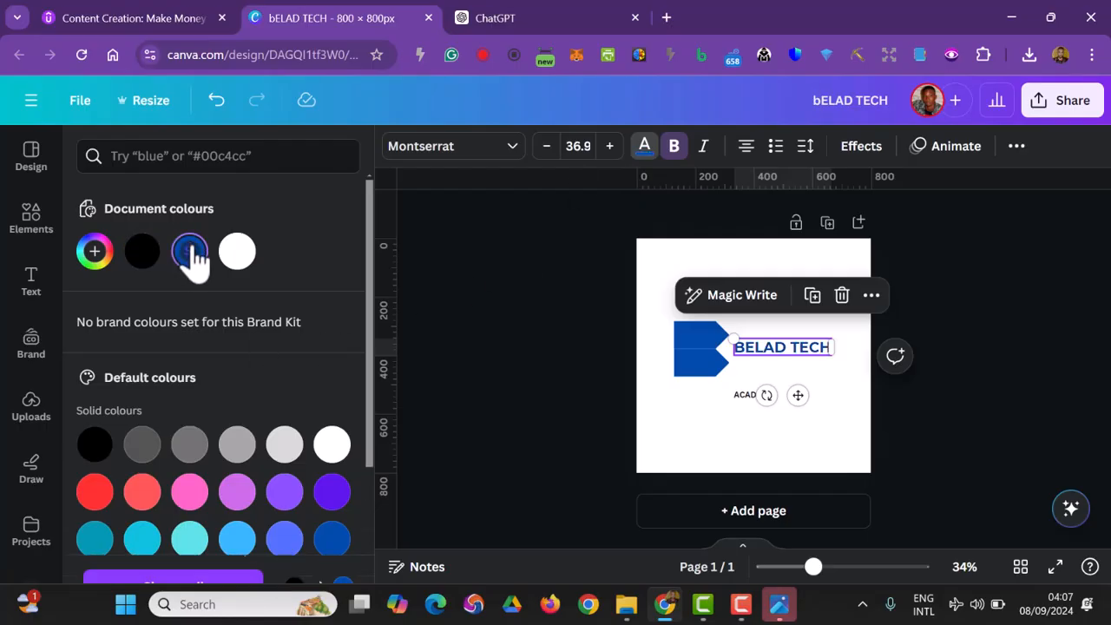
left_click(579, 148)
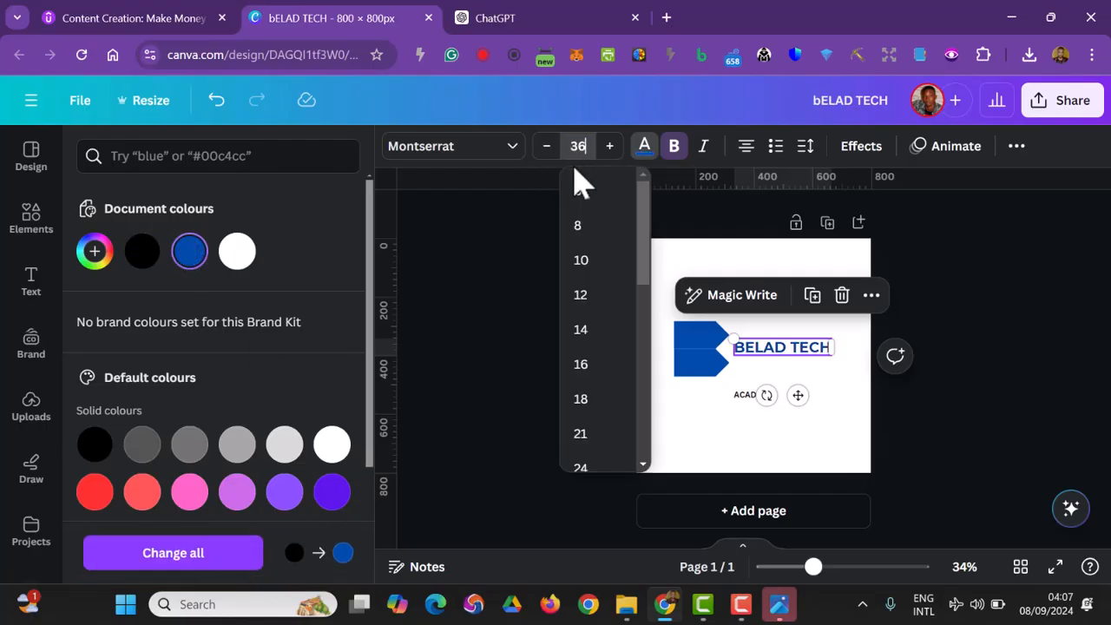
key("Return")
left_click(932, 444)
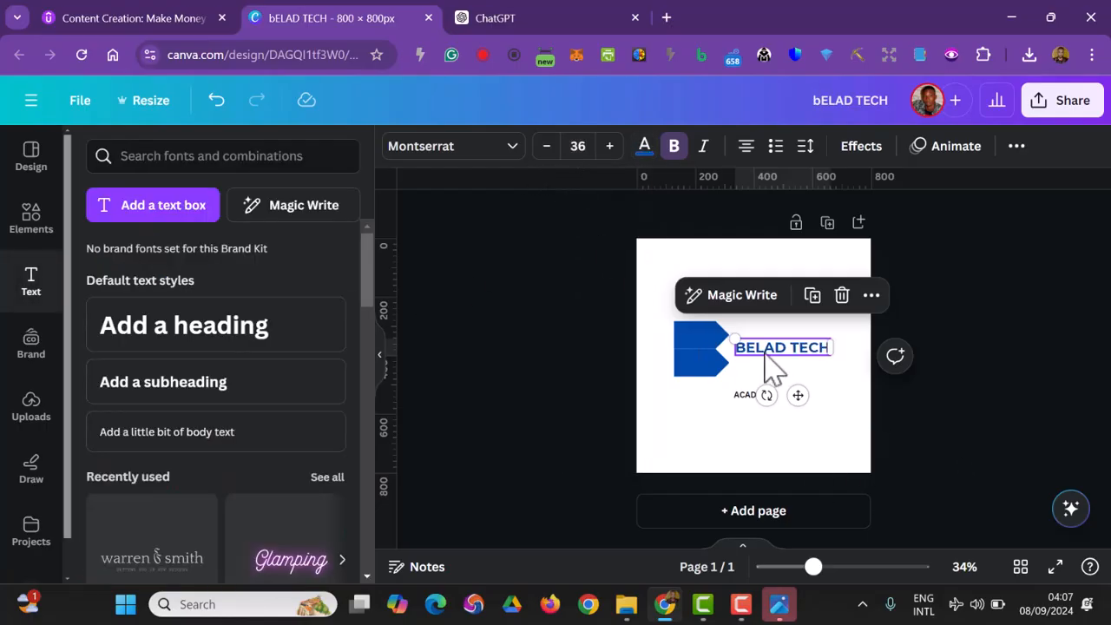
Nudge BELAD TECH slightly higher beside the B symbol and move ACADEMY directly beneath it.
left_click(923, 421)
left_click_drag(785, 351, 781, 345)
left_click_drag(739, 397, 749, 359)
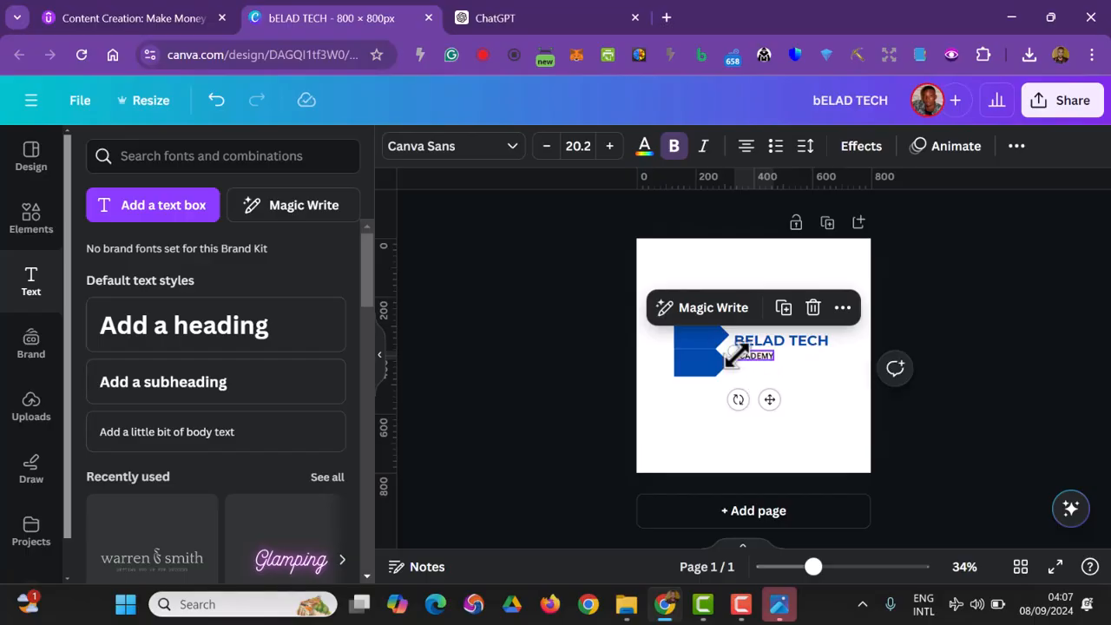
Set the ACADEMY text's font size to 36 and align its start with BELAD TECH above.
left_click(592, 152)
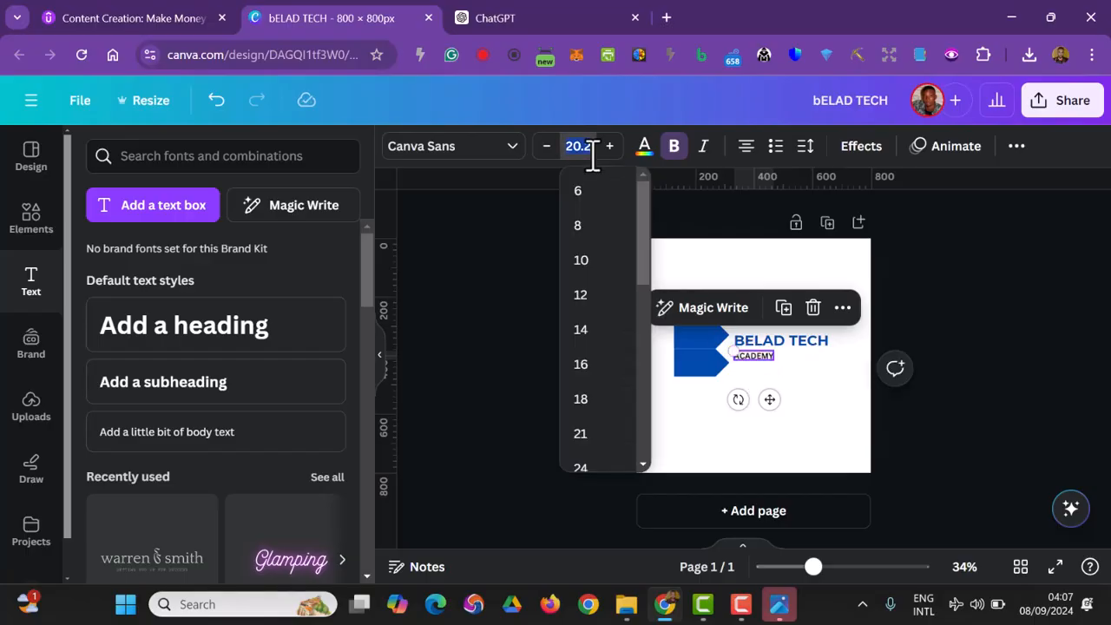
type("36")
key("Return")
left_click_drag(748, 360, 764, 358)
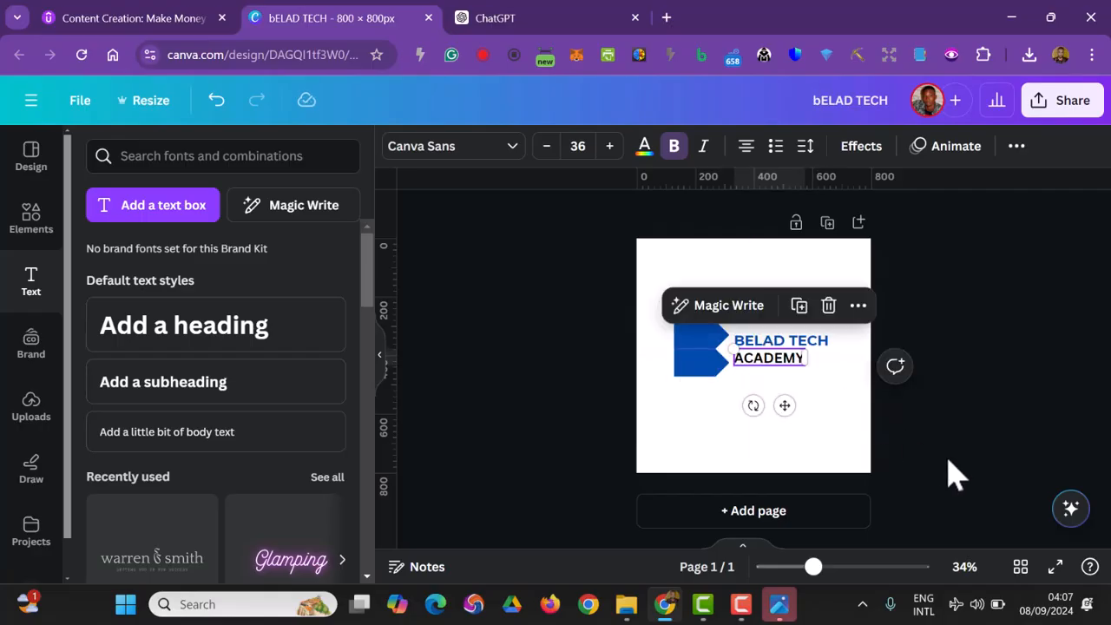
left_click(954, 473)
Widen the letter spacing of ACADEMY to about 246 and position the word so it spans the width of BELAD TECH.
left_click(785, 362)
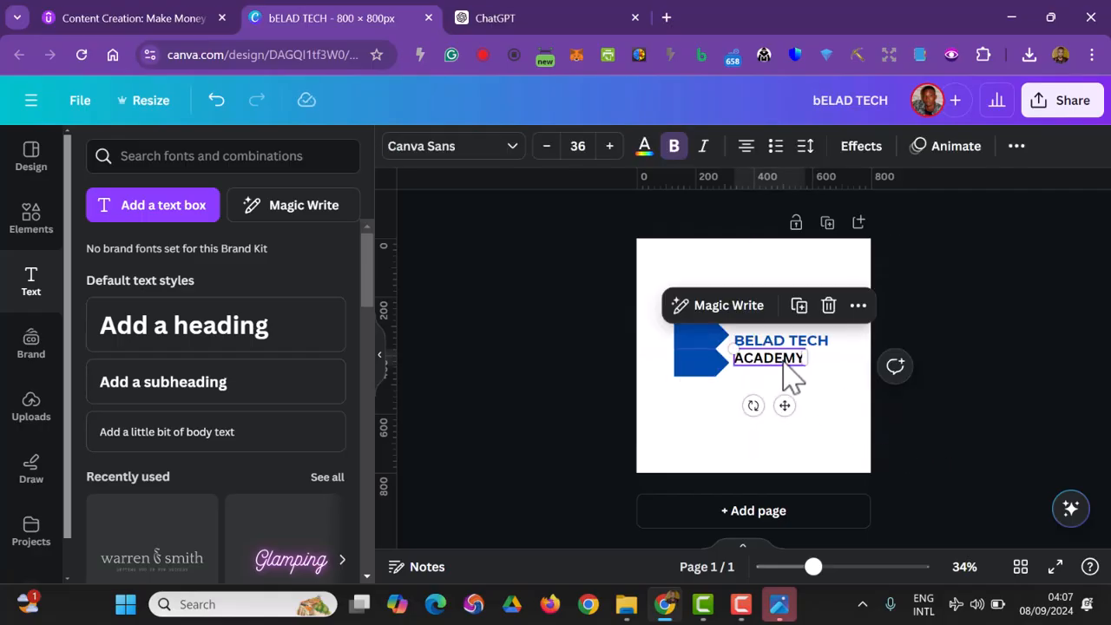
left_click(805, 146)
left_click_drag(845, 217, 876, 217)
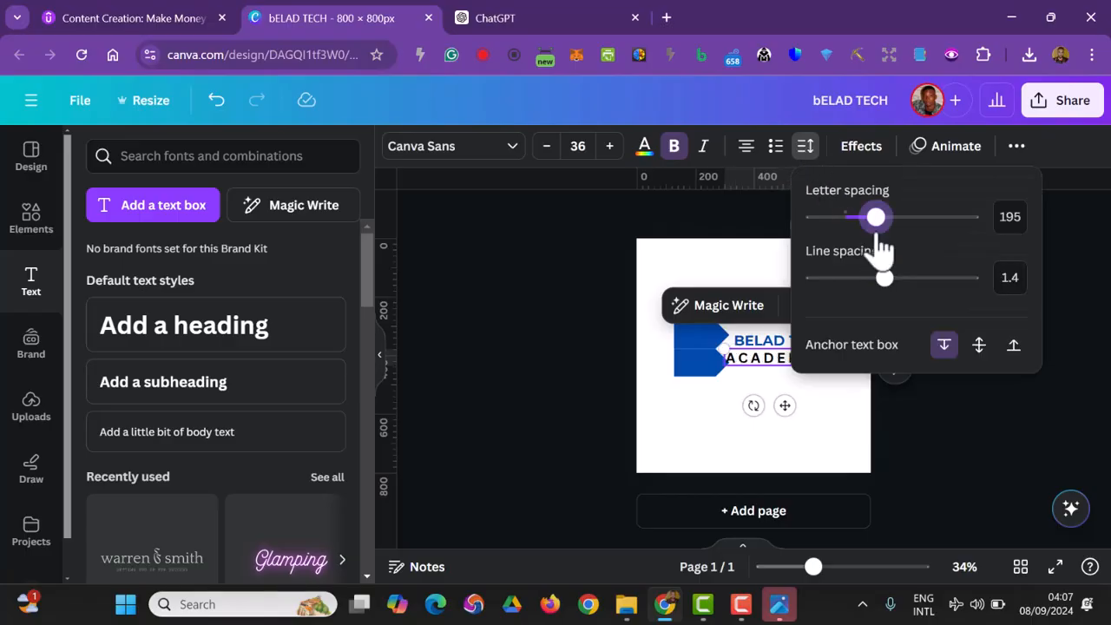
left_click(581, 438)
left_click_drag(750, 360, 761, 368)
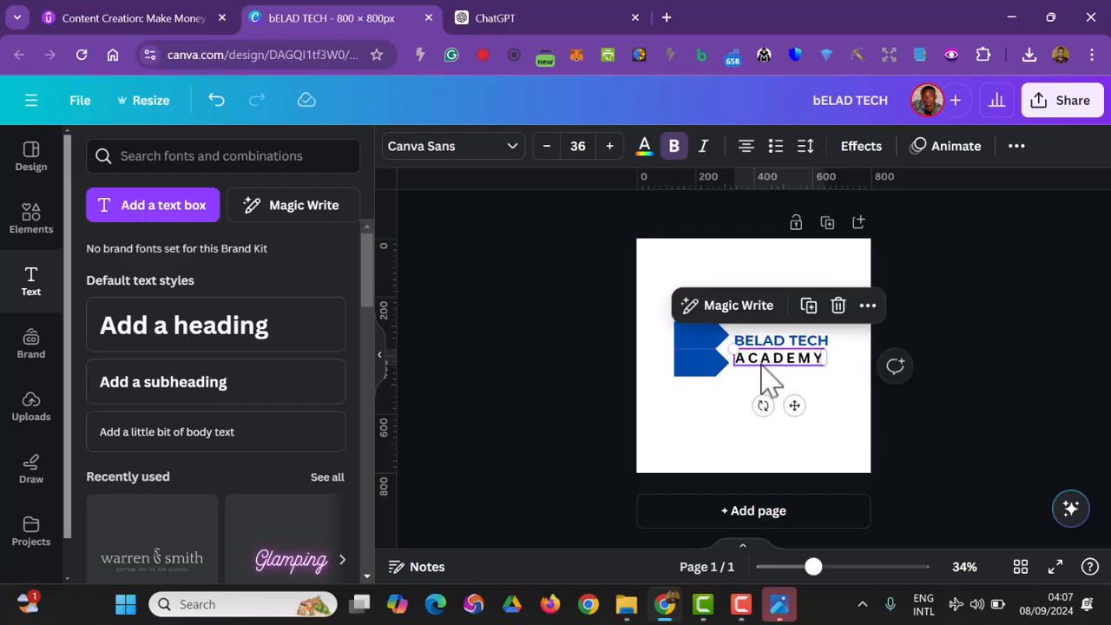
left_click(805, 148)
left_click_drag(877, 218, 882, 218)
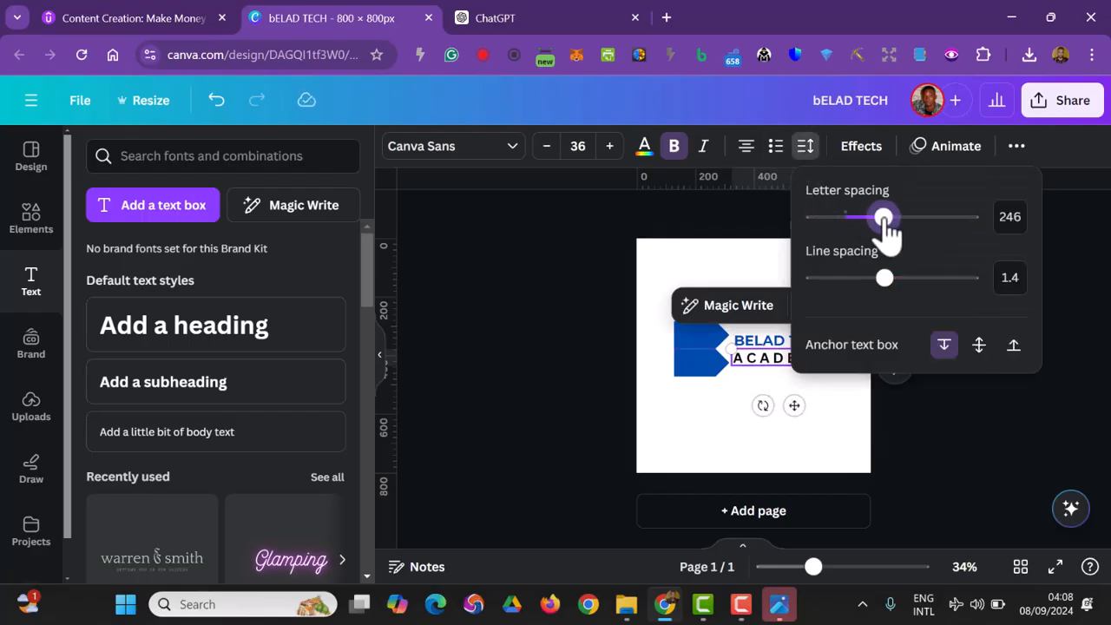
left_click(616, 426)
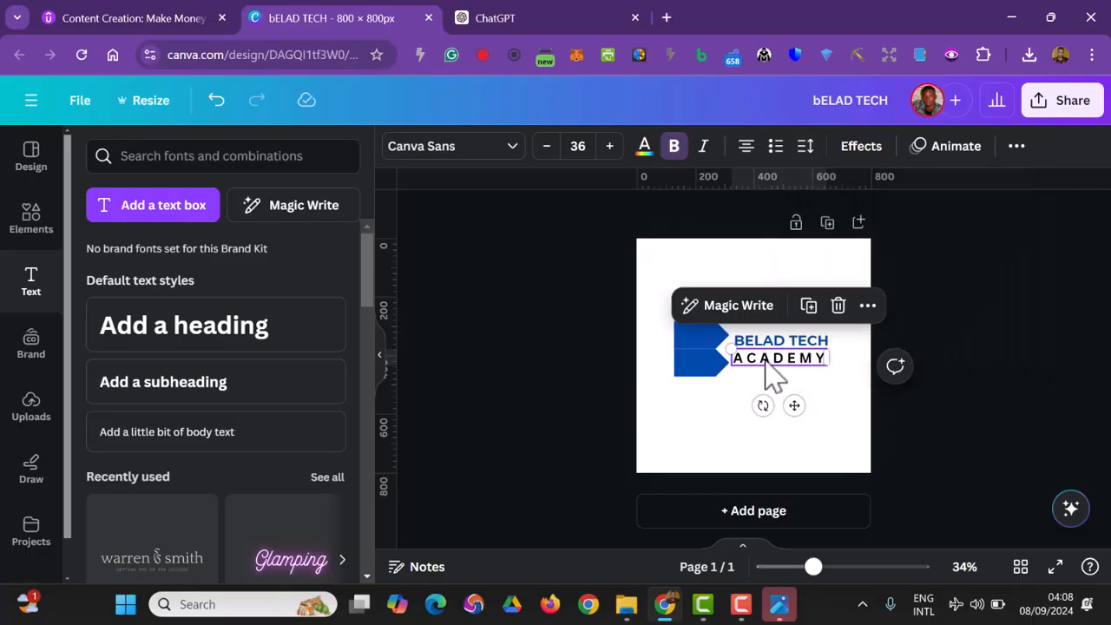
left_click(912, 427)
Colour the ACADEMY text in the document's blue.
left_click(790, 363)
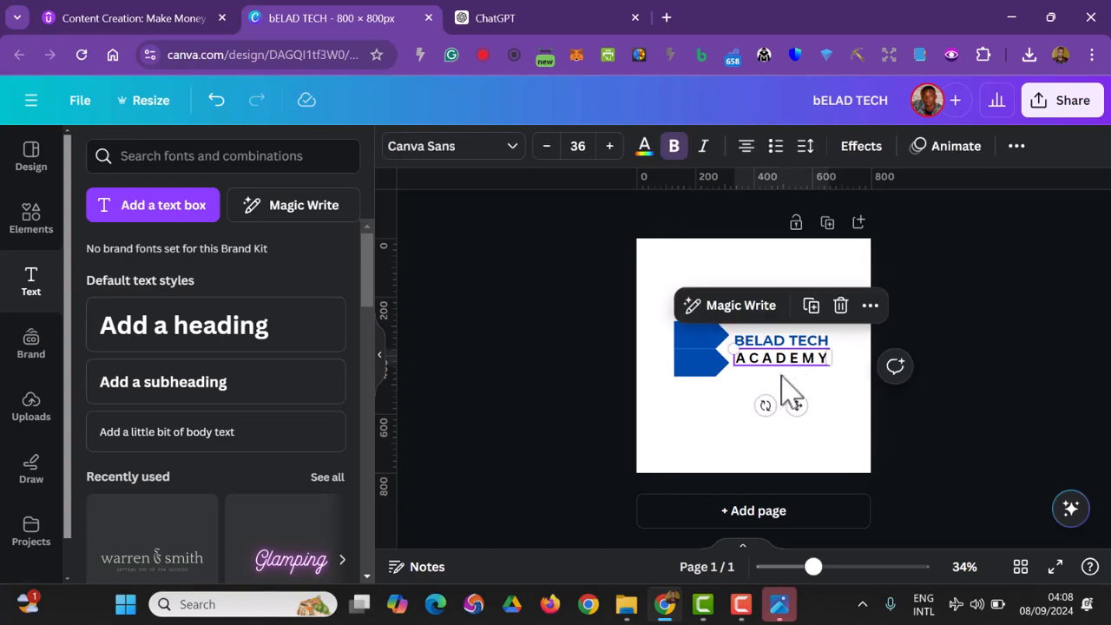
left_click(645, 148)
left_click(190, 254)
left_click(972, 458)
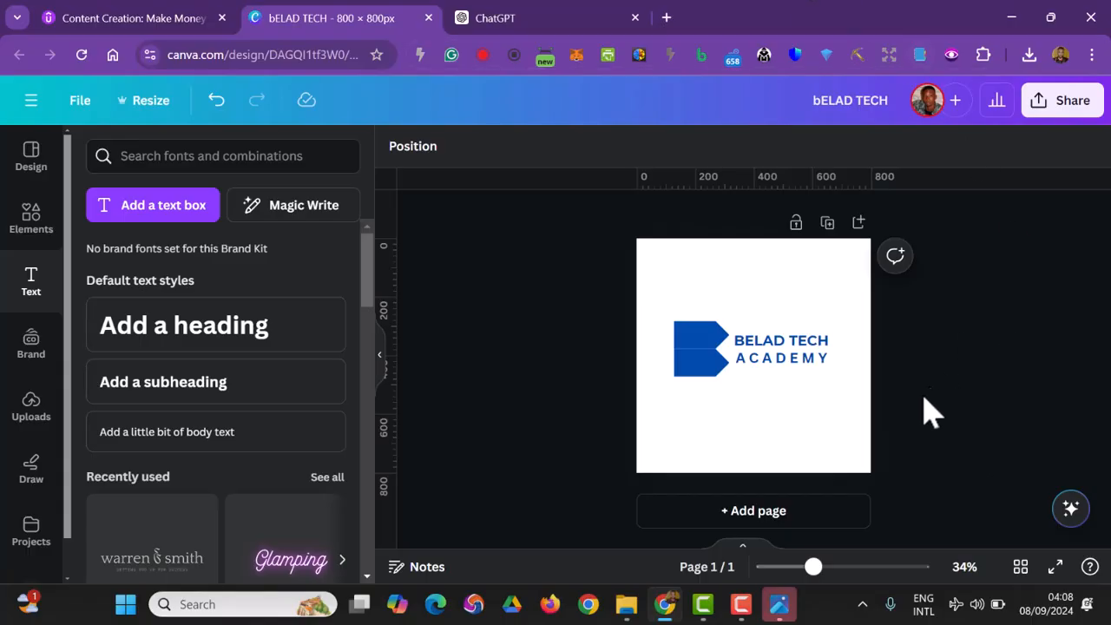
Group the B symbol with both text lines and move the group to the centre of the page.
left_click_drag(889, 388, 675, 315)
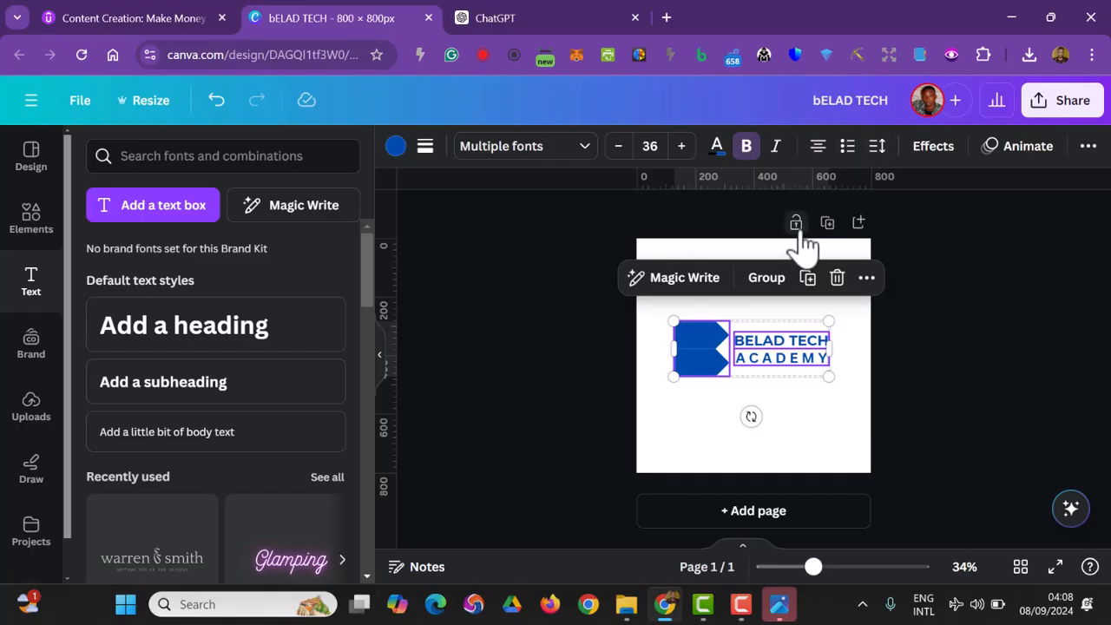
left_click(766, 278)
left_click(579, 364)
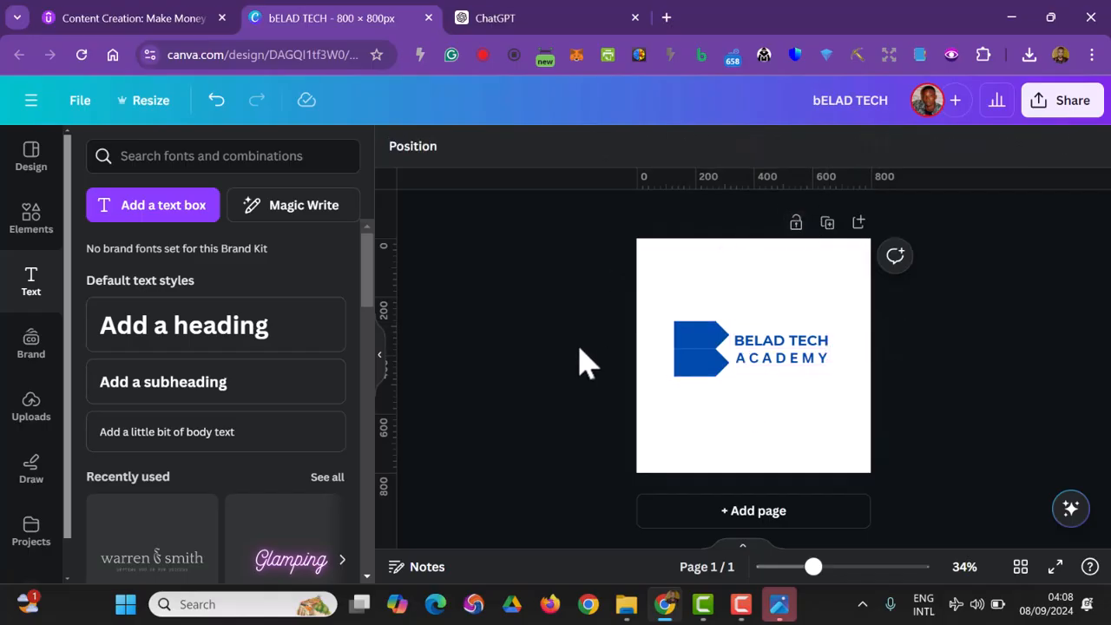
mouse_move(751, 362)
left_mouse_down()
mouse_move(753, 383)
mouse_move(742, 376)
mouse_move(750, 361)
left_mouse_up()
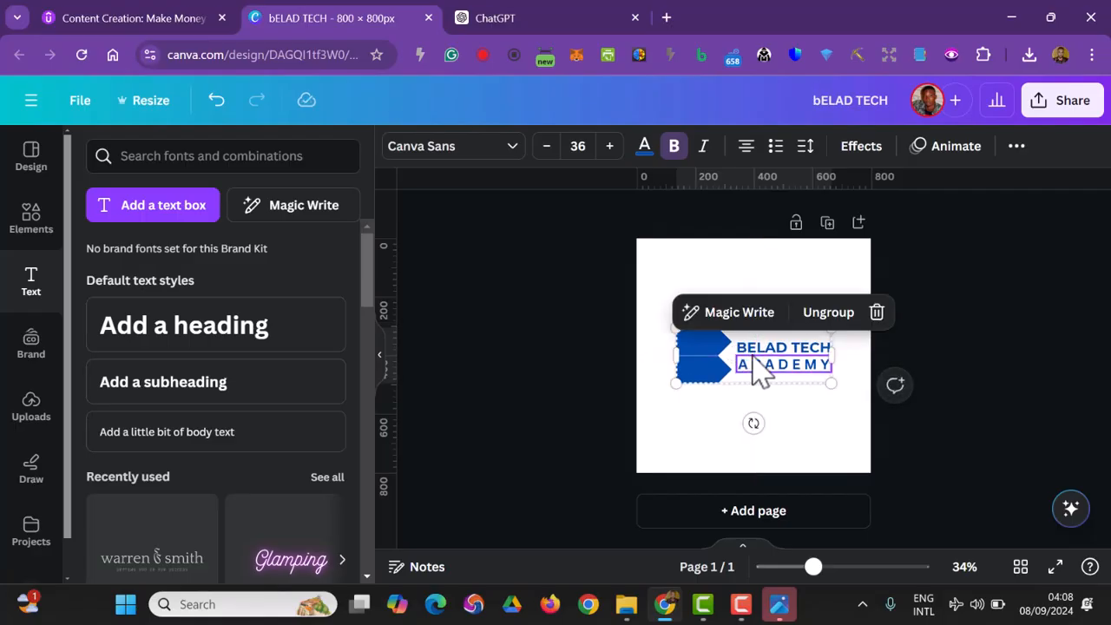
left_click(987, 364)
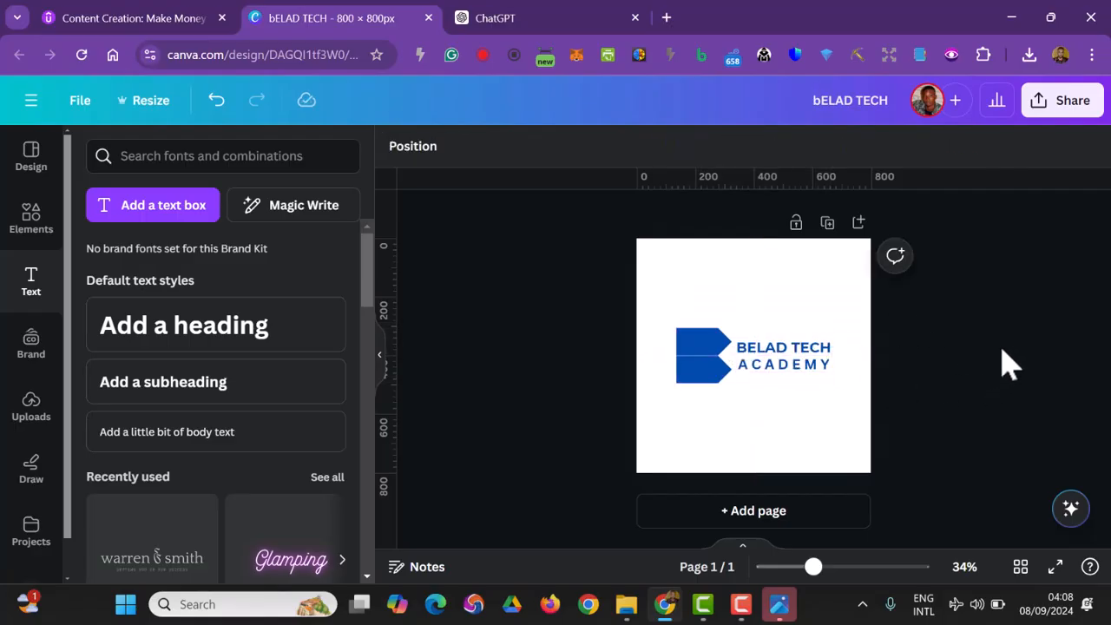
left_click(846, 295)
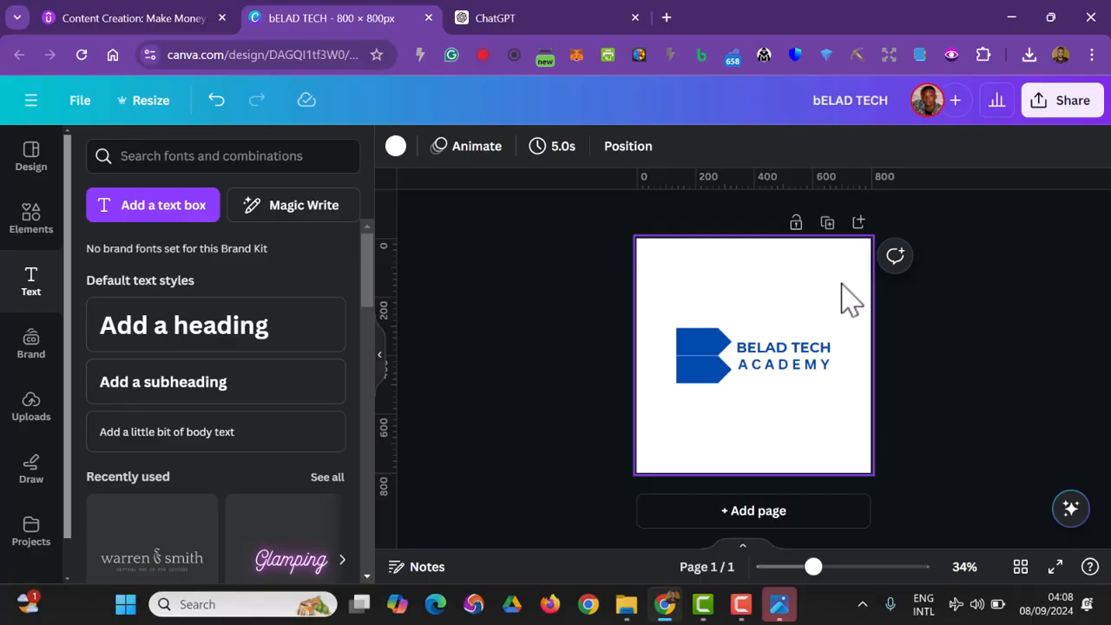
left_click(981, 425)
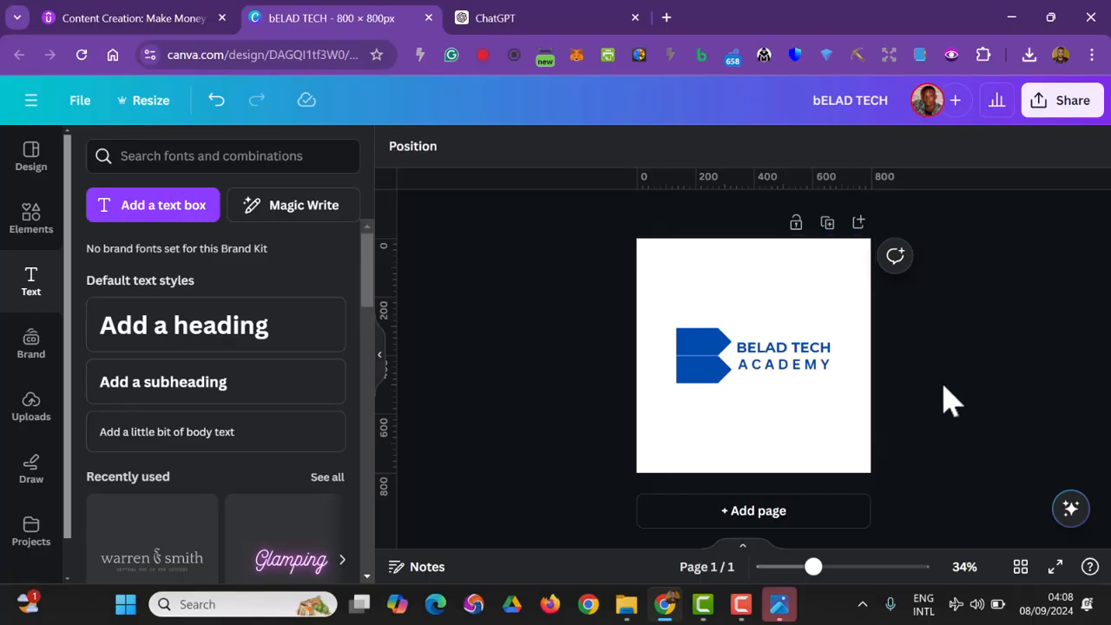
Download the logo as an 800 × 800 px PNG with a transparent background.
left_click(1061, 99)
scroll(920, 375, "down", 2)
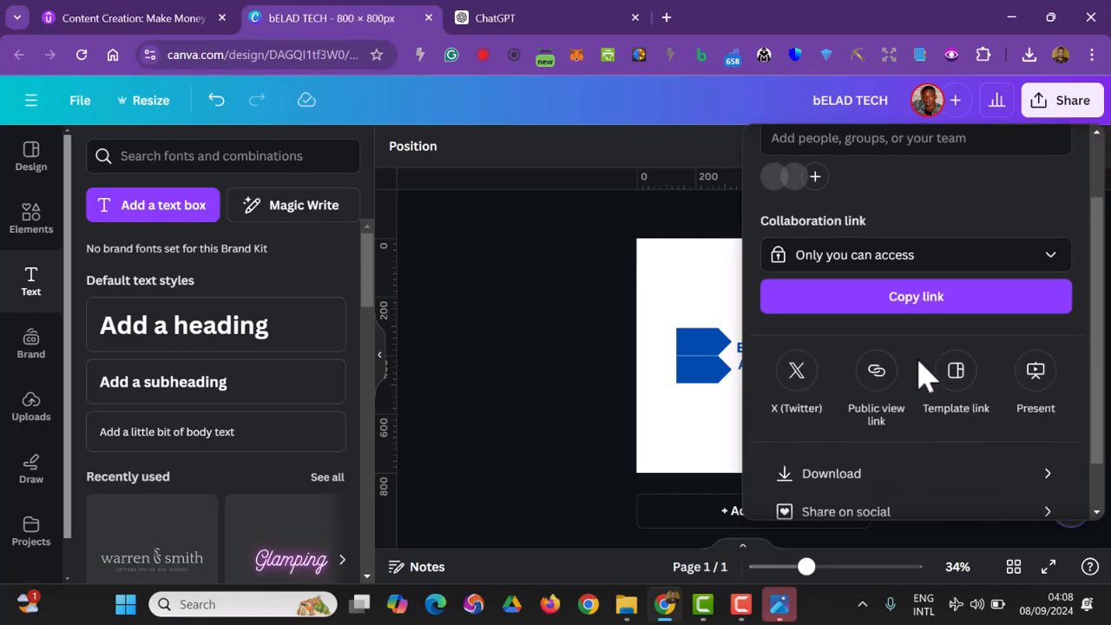
left_click(925, 474)
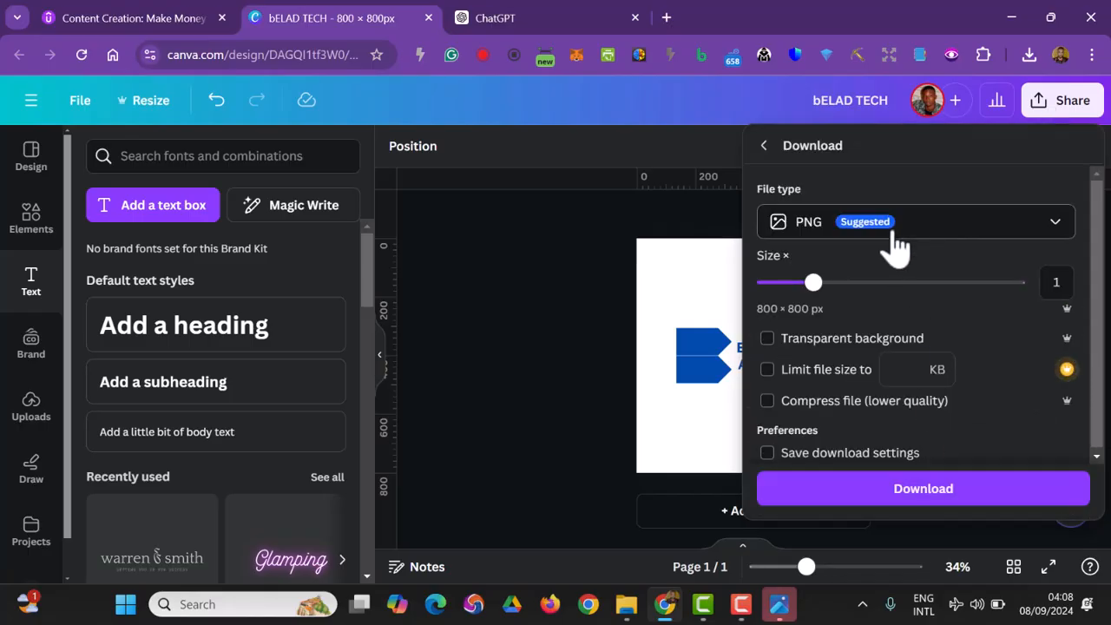
left_click(768, 340)
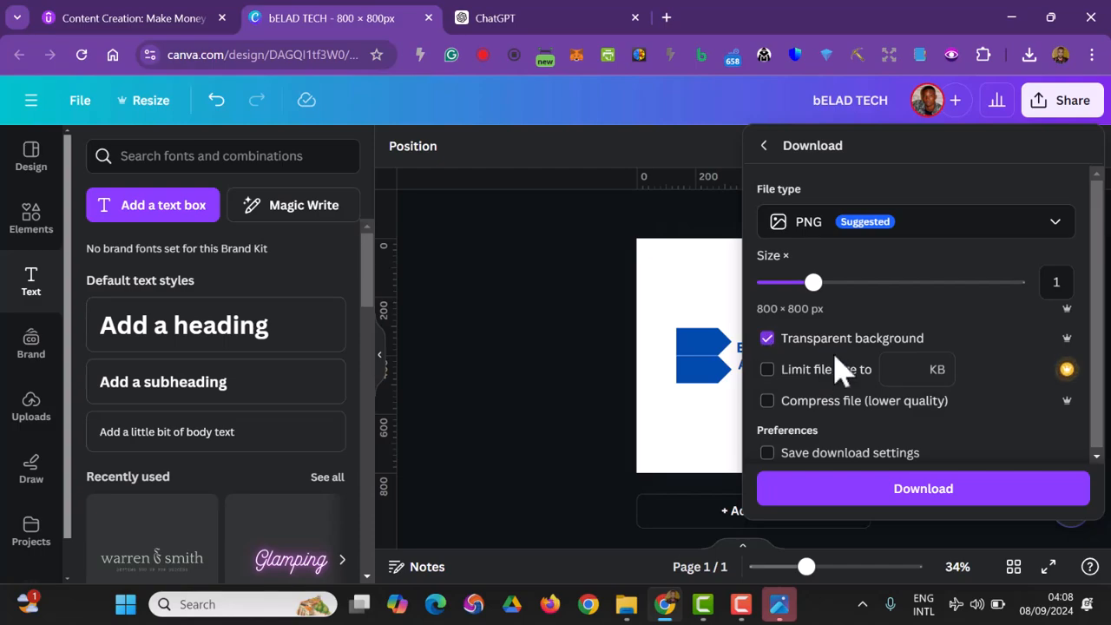
left_click(923, 493)
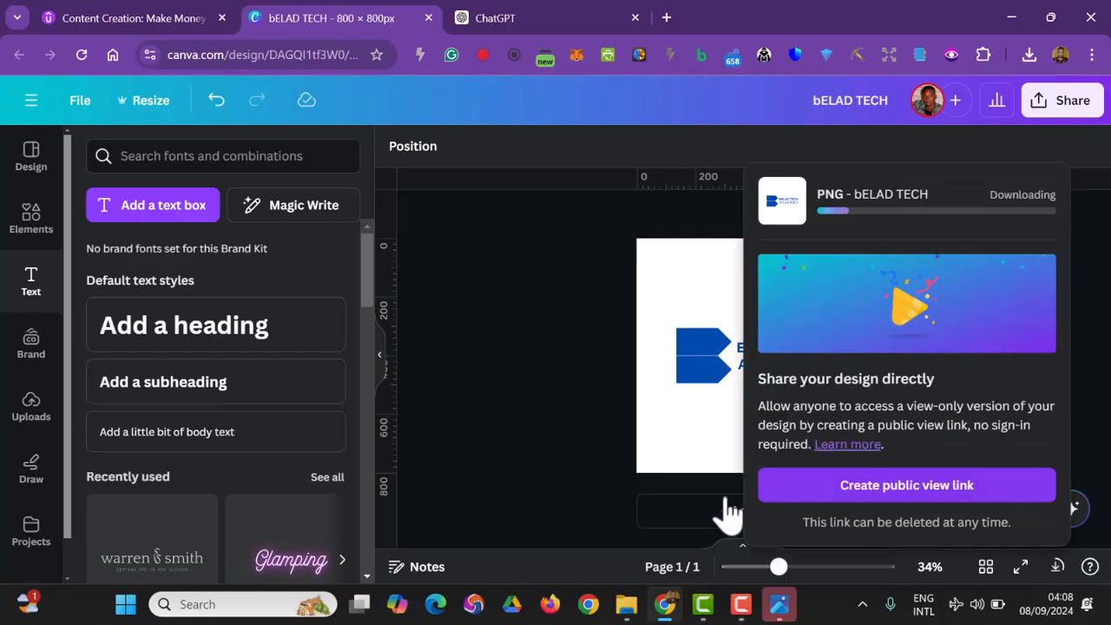
Open the downloaded bELAD TECH image from the Downloads folder to check it, close it and return to the Canva design.
left_click(626, 604)
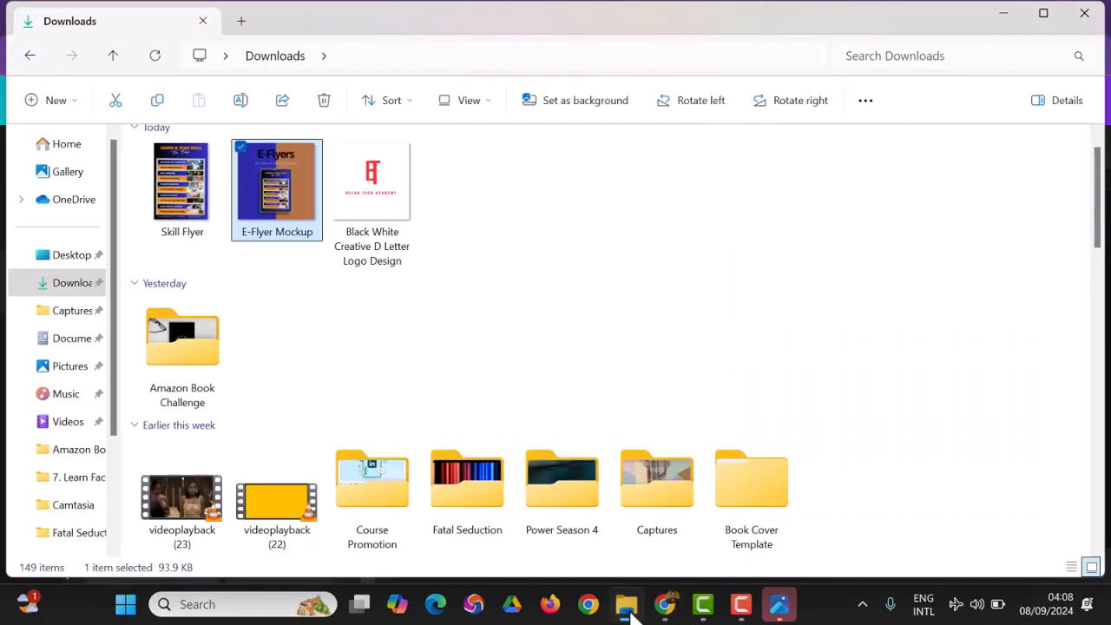
double_click(458, 217)
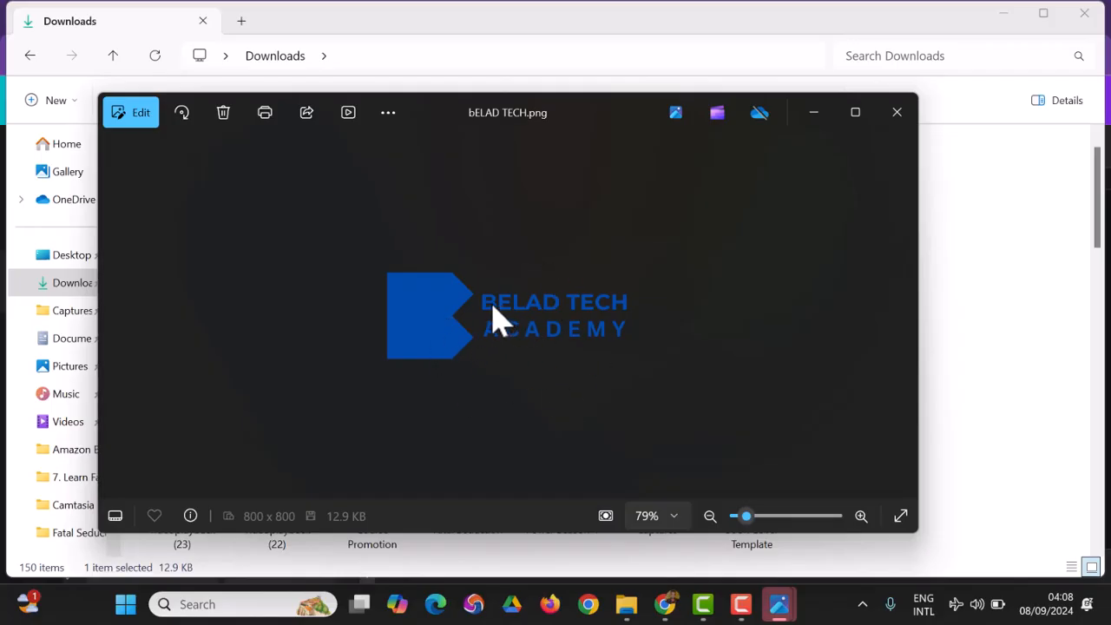
left_click(897, 115)
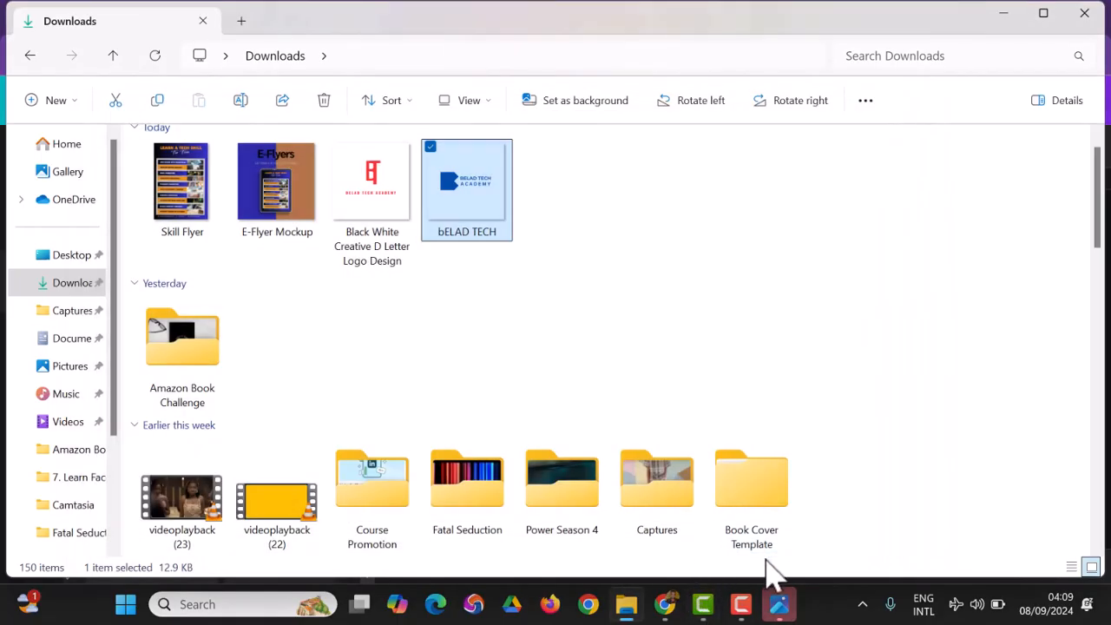
left_click(665, 605)
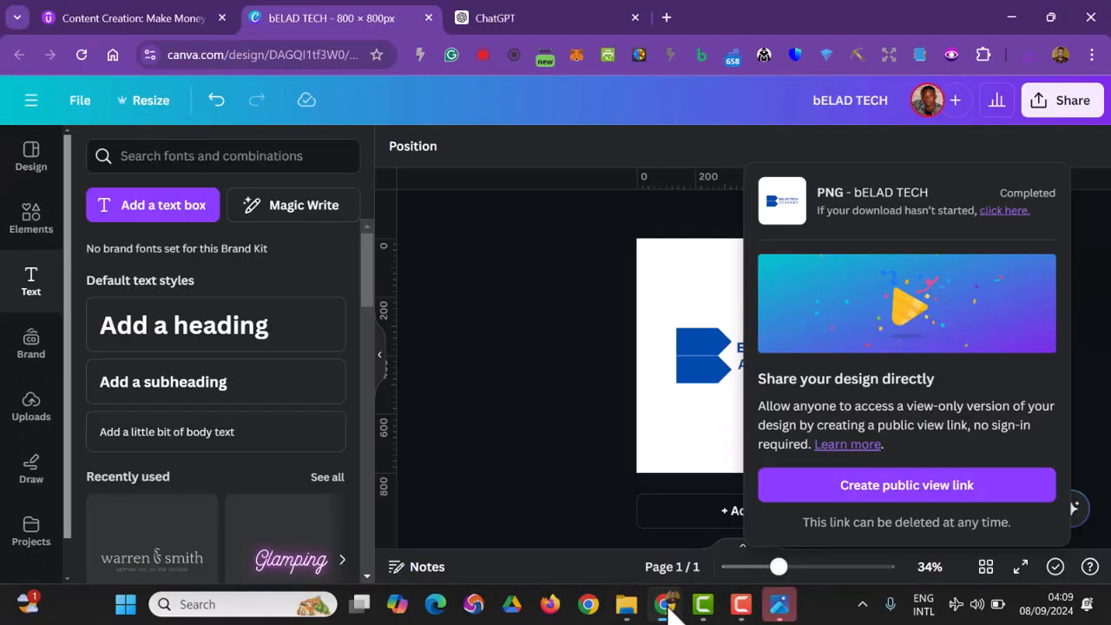
left_click(598, 399)
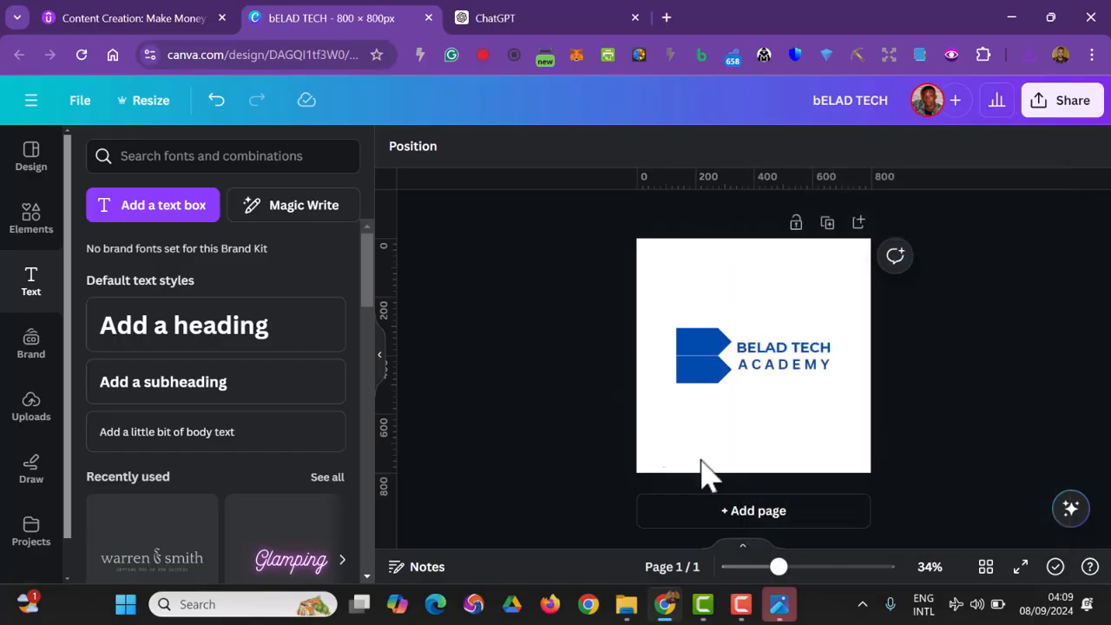
Add a second page to the design and upload the downloaded transparent bELAD TECH logo PNG from File Explorer.
left_click(789, 514)
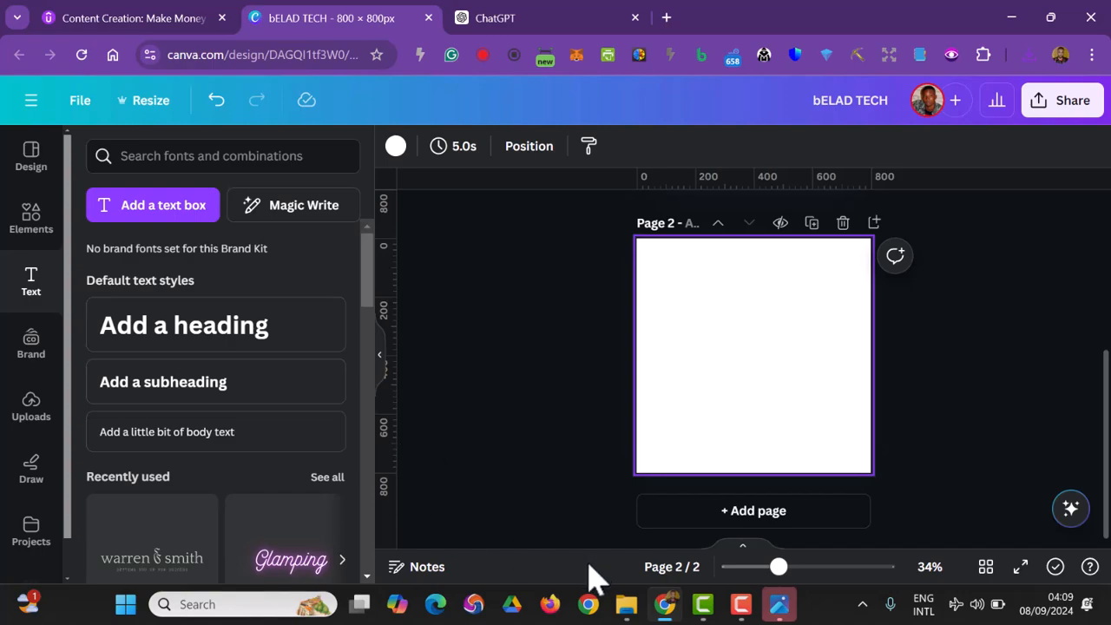
left_click(626, 604)
left_click_drag(467, 211, 122, 379)
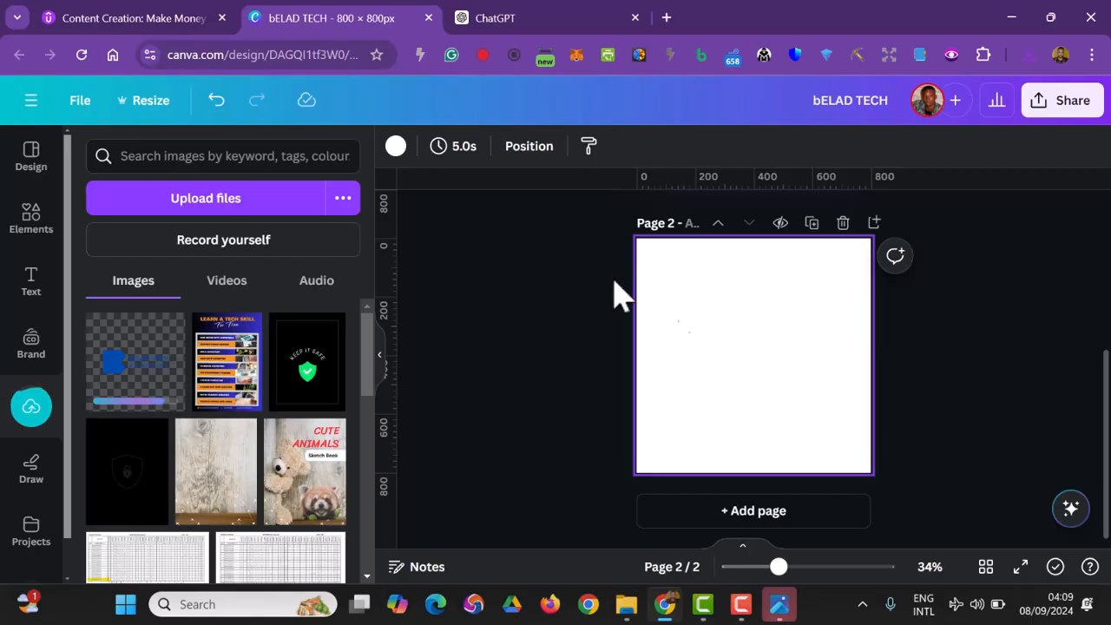
Set page 2's background colour to the solid orange from the default colours.
left_click(396, 146)
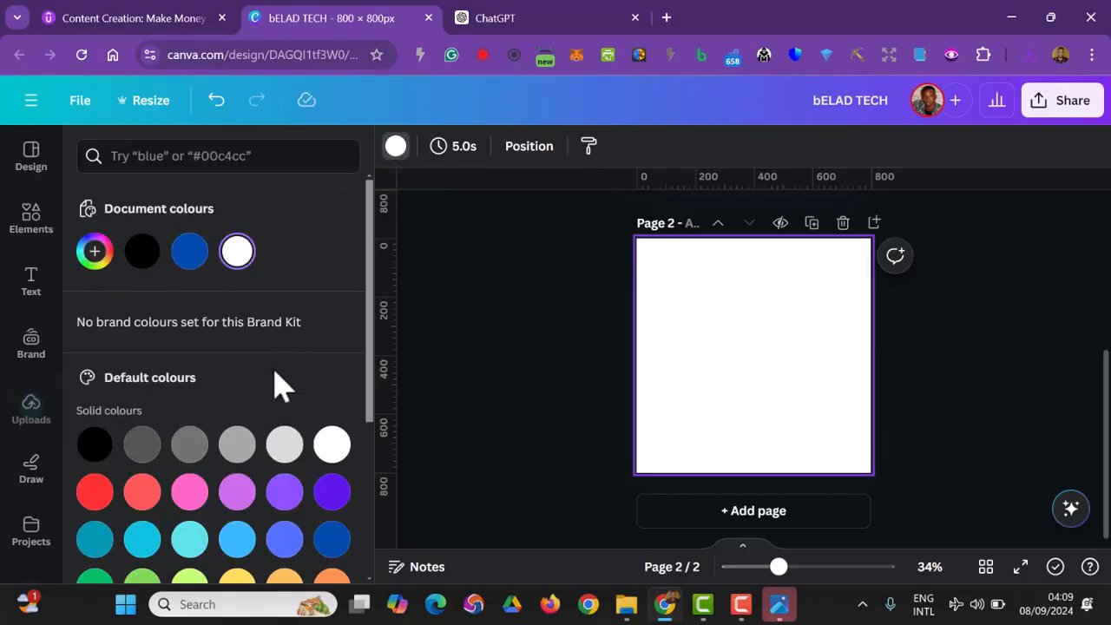
scroll(274, 382, "down", 2)
left_click(331, 501)
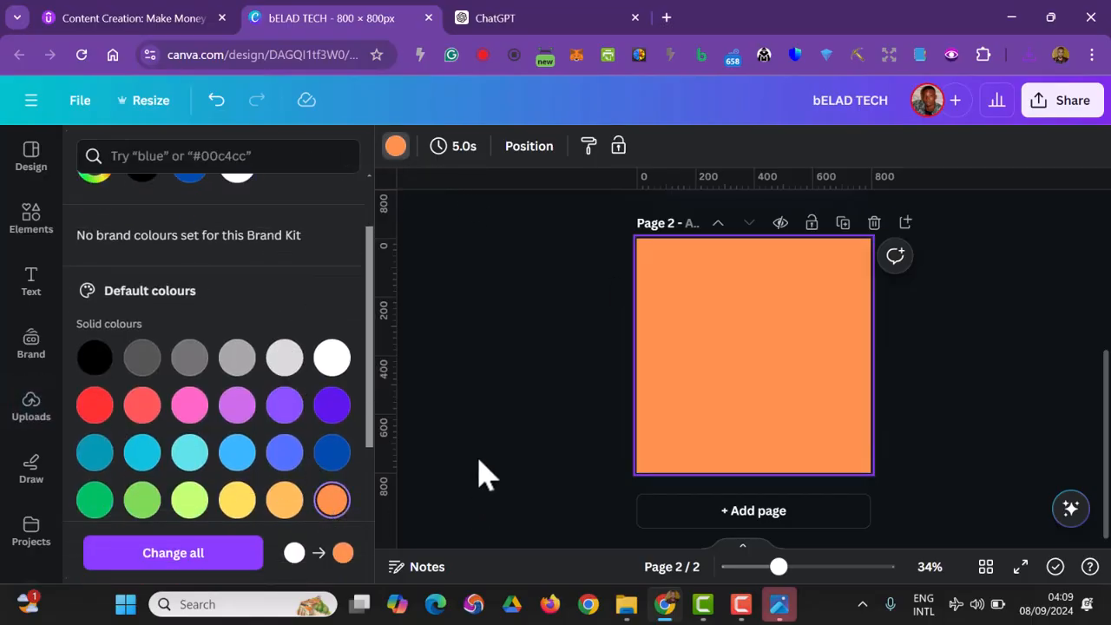
left_click(482, 473)
Place the uploaded transparent logo on page 2 and enlarge it to nearly fill the orange page.
left_click(109, 375)
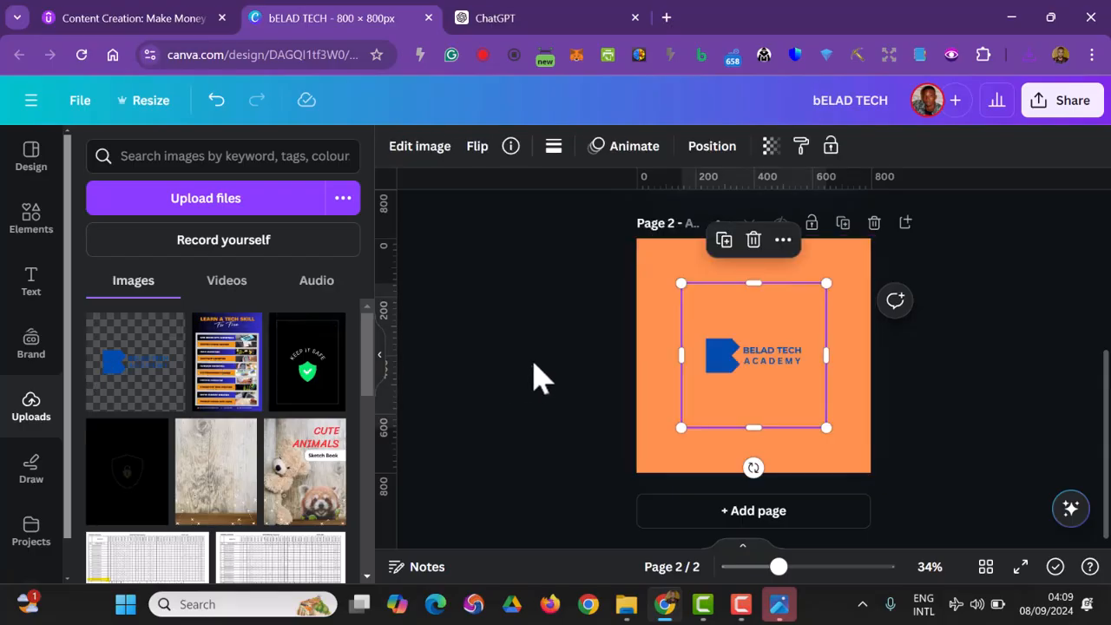
left_click(578, 376)
left_click(761, 377)
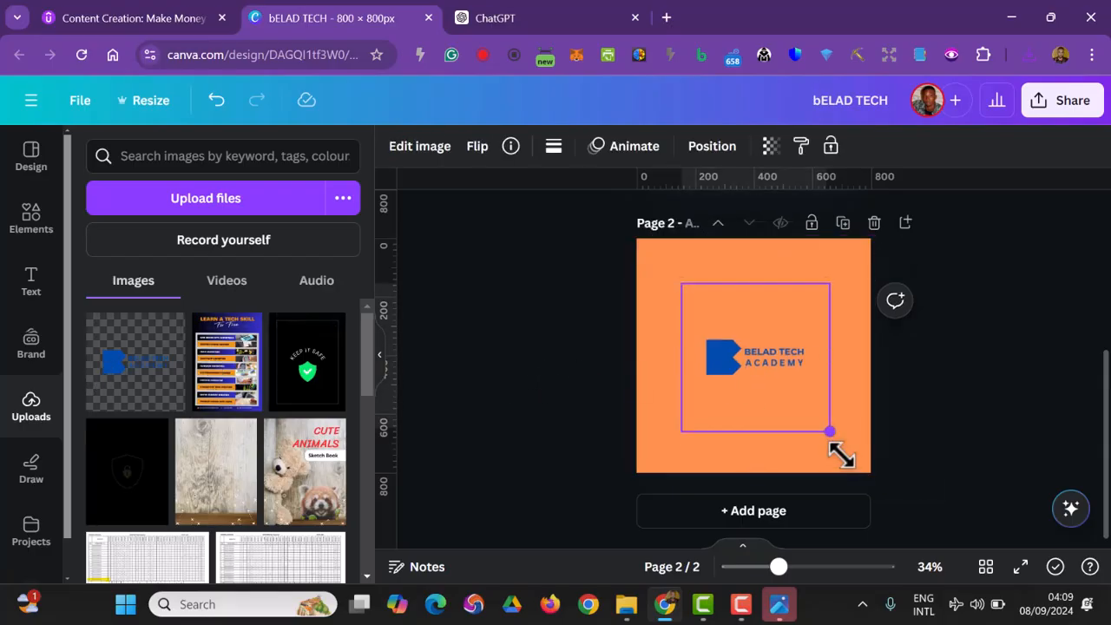
left_click_drag(677, 280, 637, 241)
Switch to ChatGPT and read the Icon-Driven Logo and Abstract Tech Symbol Logo ideas with their Canva steps.
left_click(520, 18)
scroll(518, 368, "down", 8)
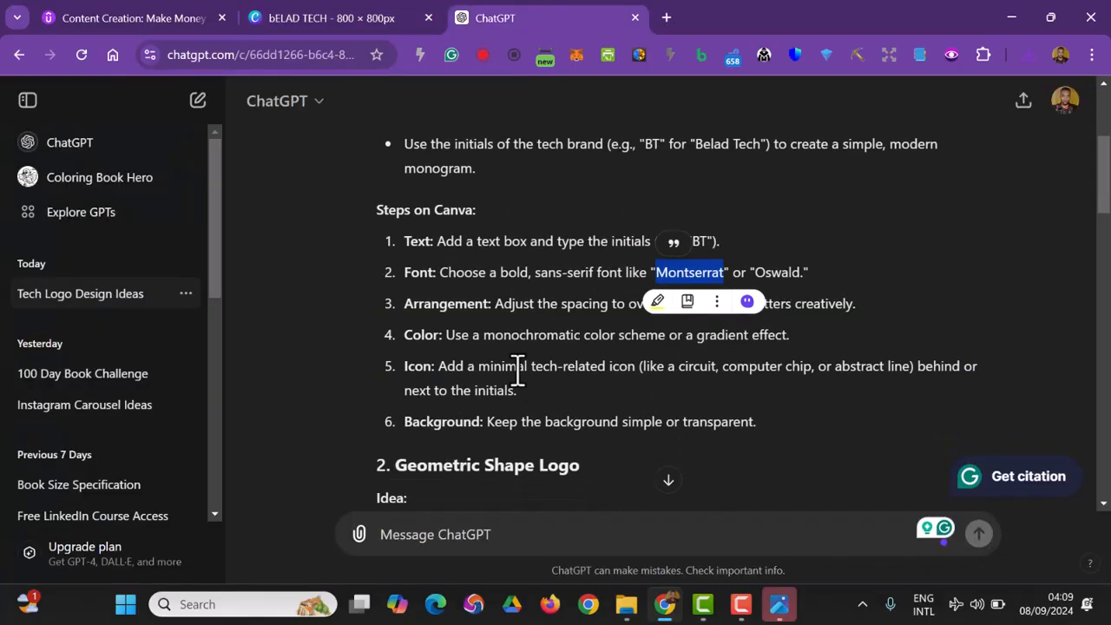
scroll(518, 373, "down", 2)
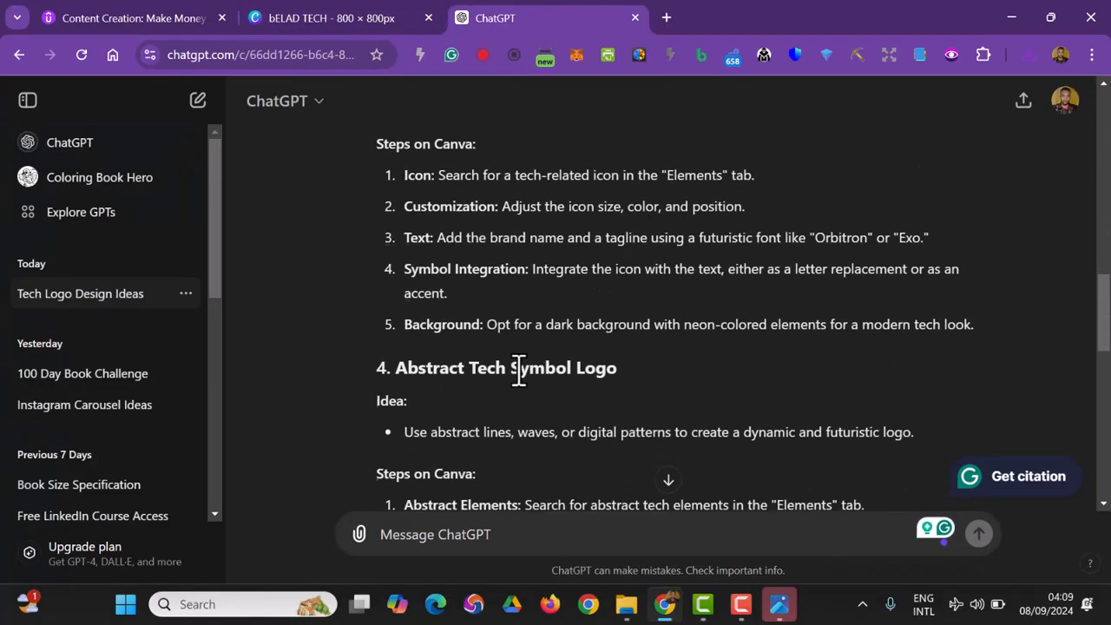
scroll(518, 371, "up", 2)
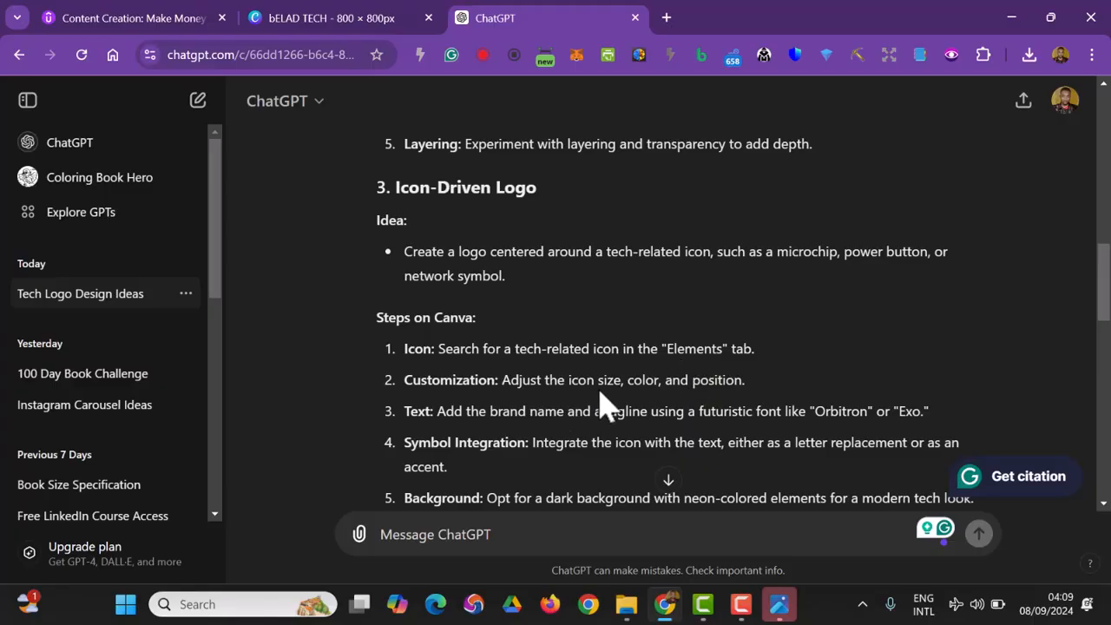
scroll(697, 388, "down", 1)
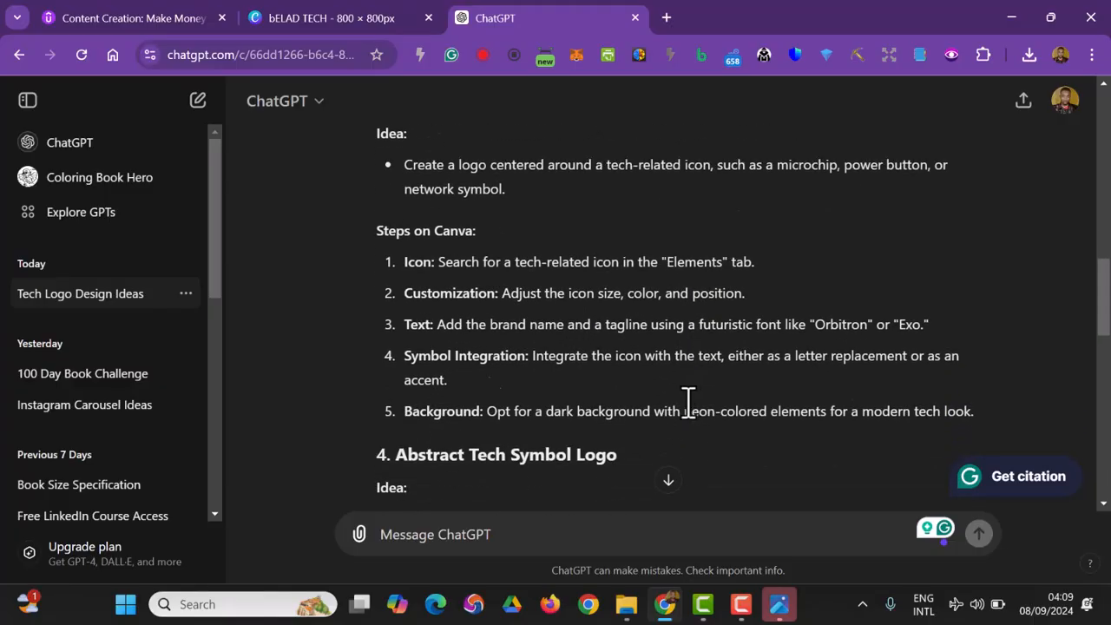
scroll(486, 347, "down", 3)
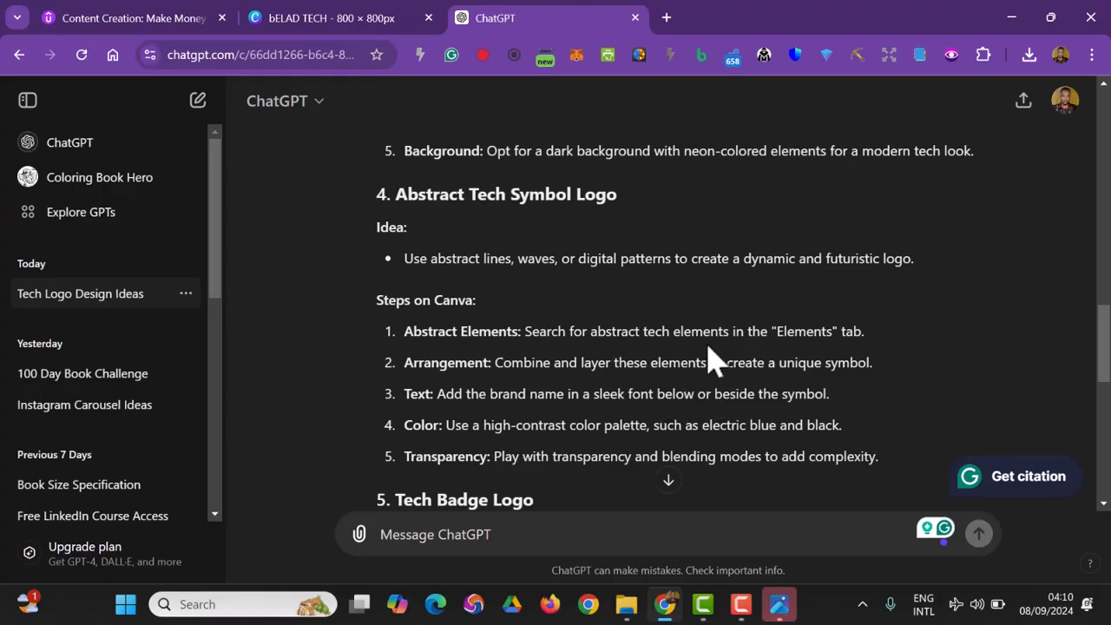
Return to the Canva design and search the elements for LAPTOP ABSTRACT, showing all matching graphics.
left_click(312, 14)
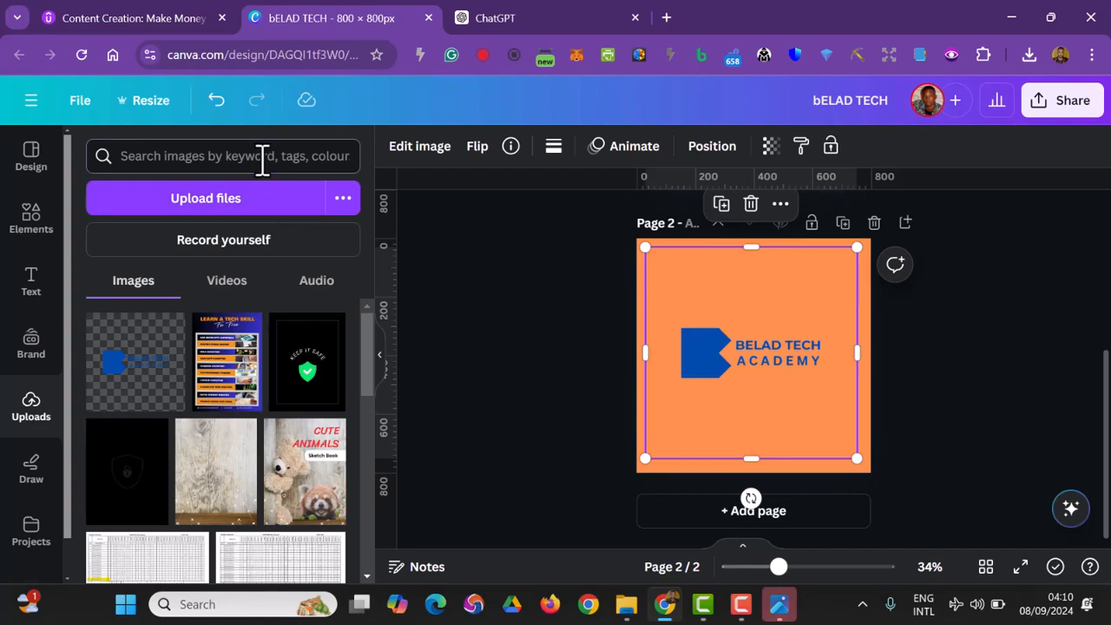
type("LA")
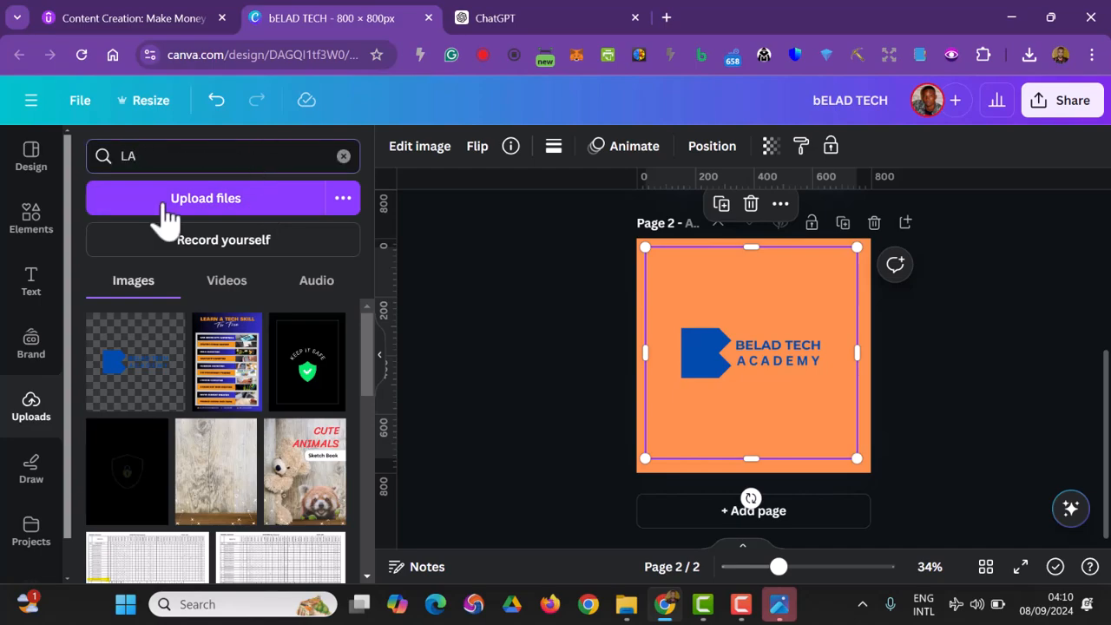
left_click(32, 217)
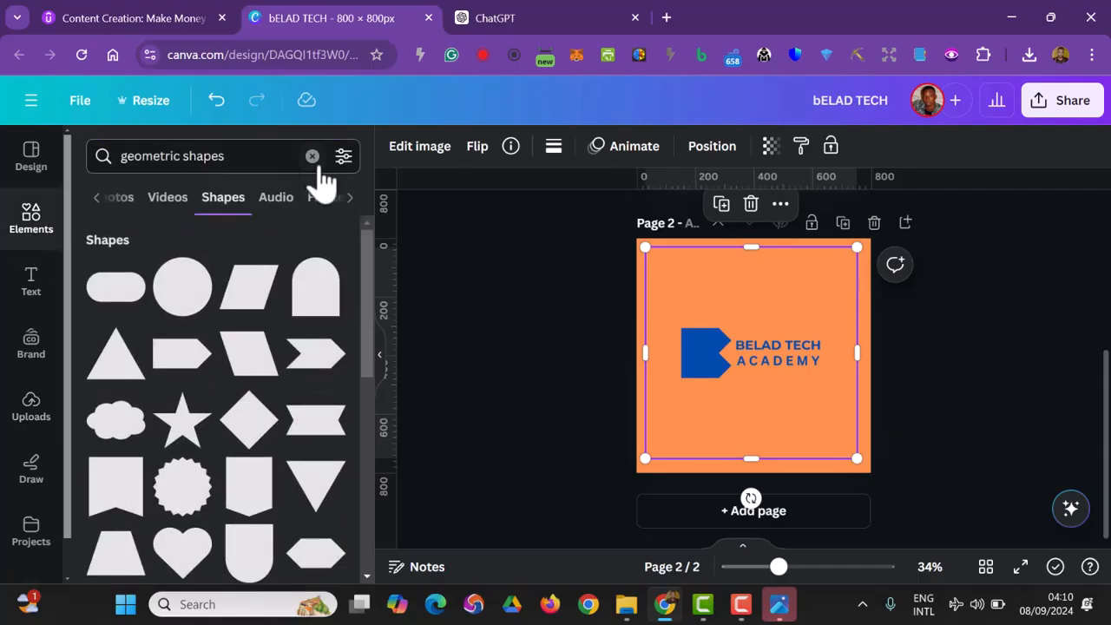
left_click(312, 157)
type("L")
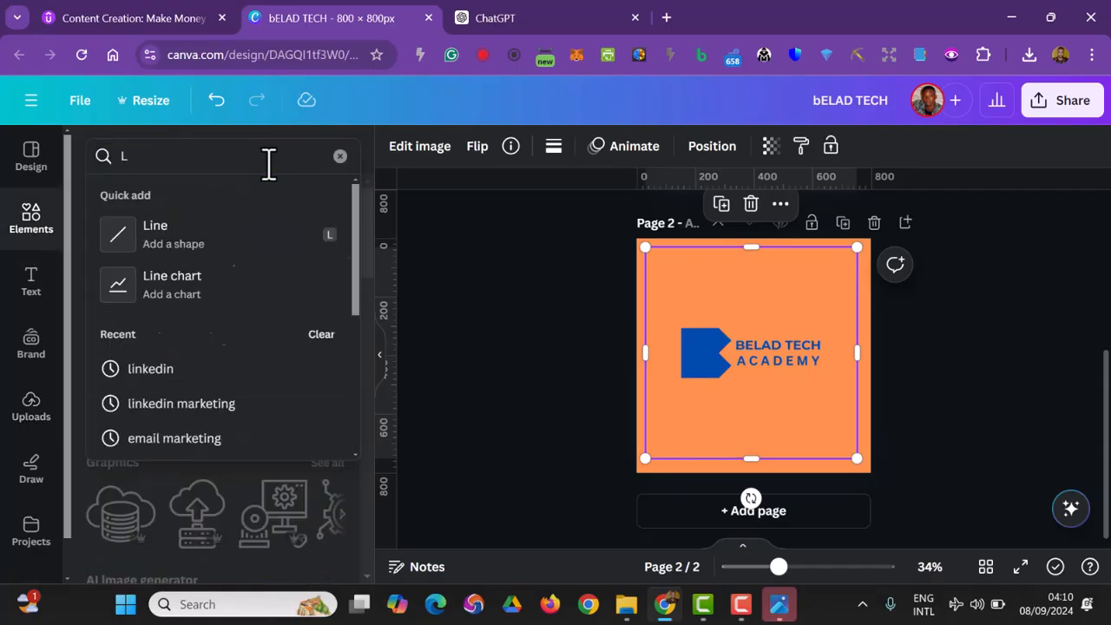
type("APTOP A")
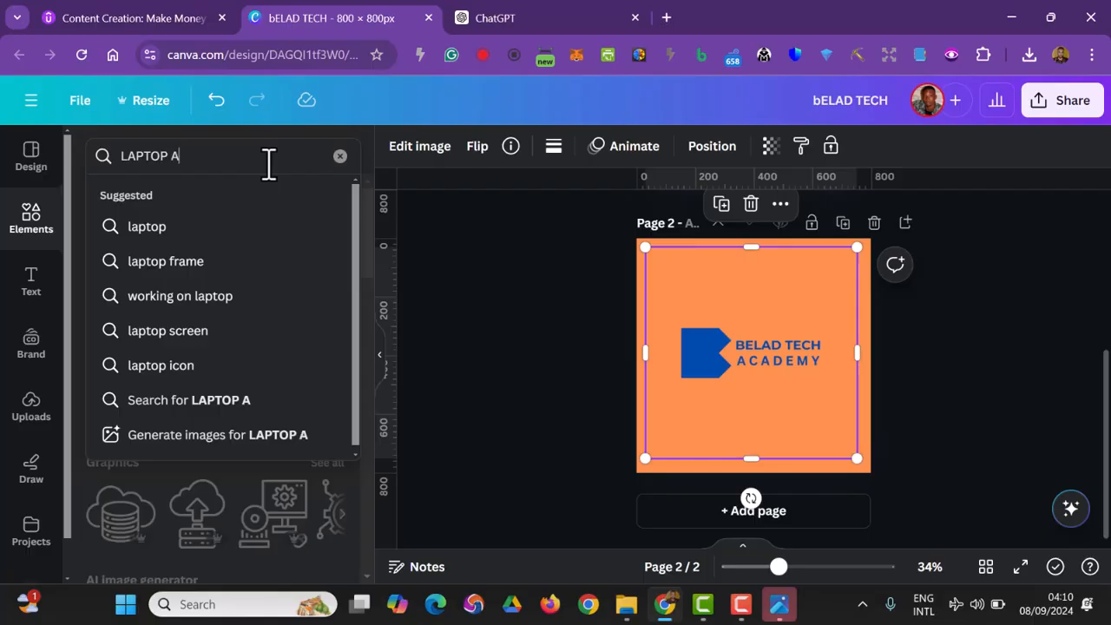
type("BSTRACT")
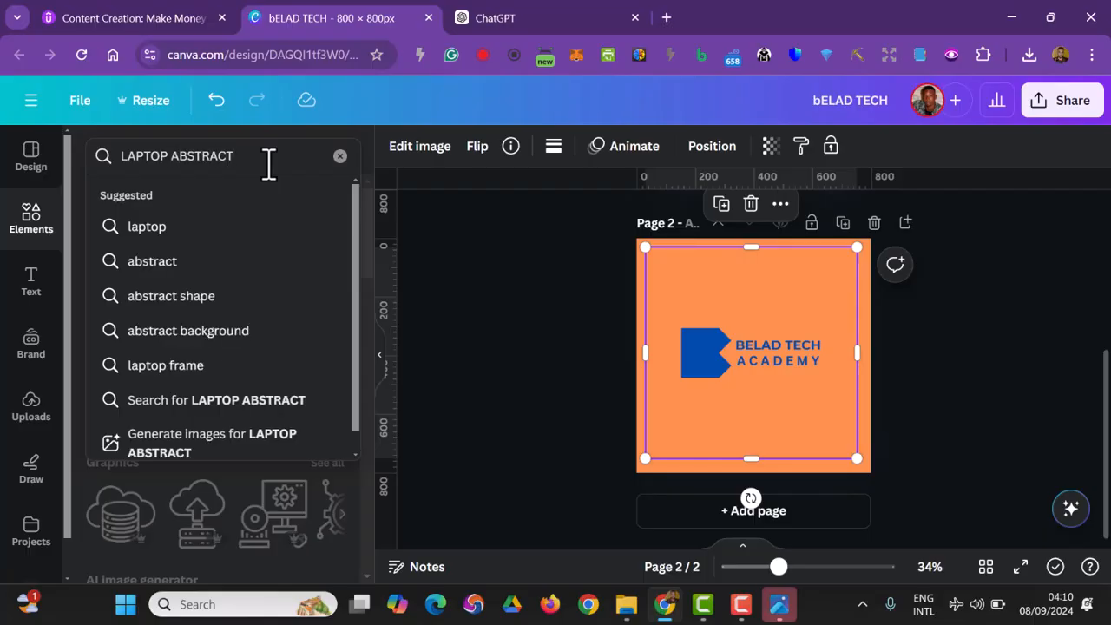
key("Return")
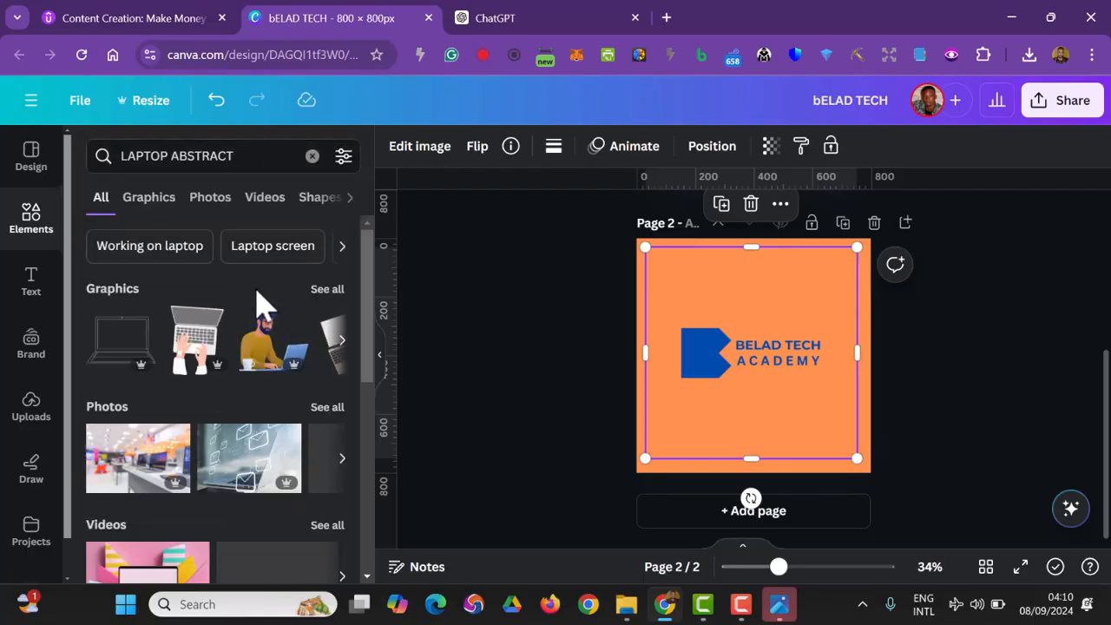
left_click(327, 290)
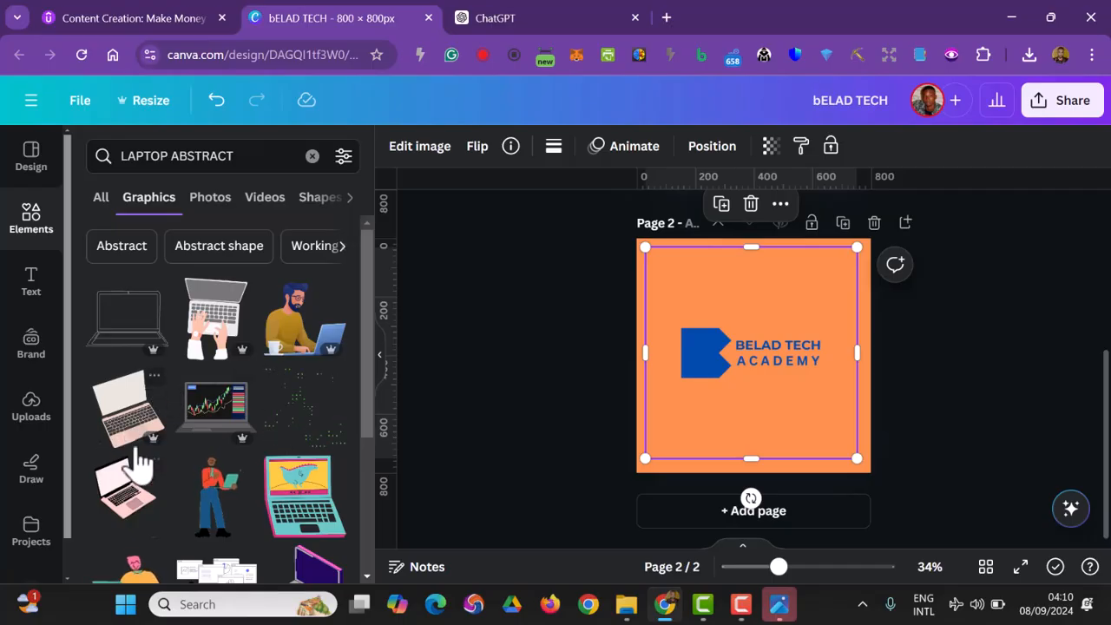
Add the laptop outline graphic to page 2 in the logo's blue, scaled down above the BELAD TECH text.
left_click(136, 330)
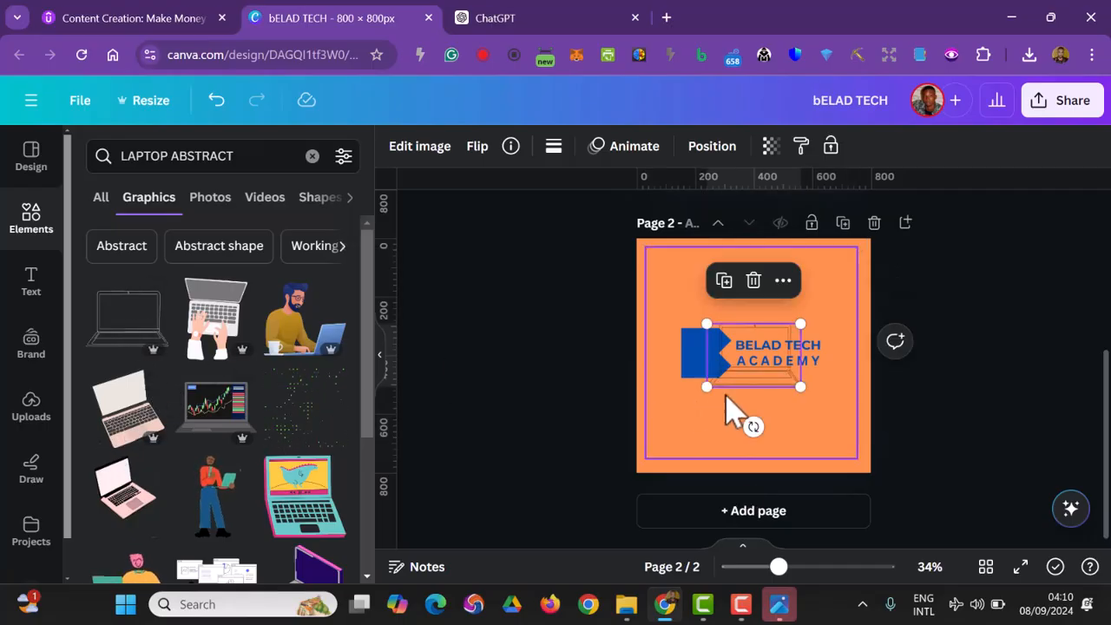
left_click_drag(756, 391, 749, 442)
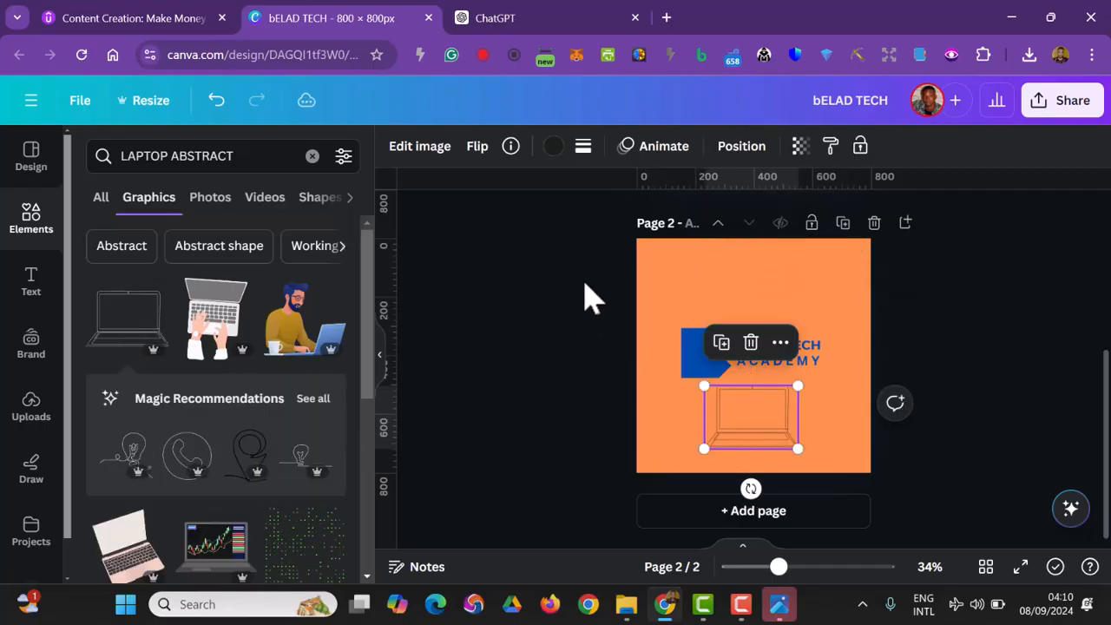
left_click(553, 146)
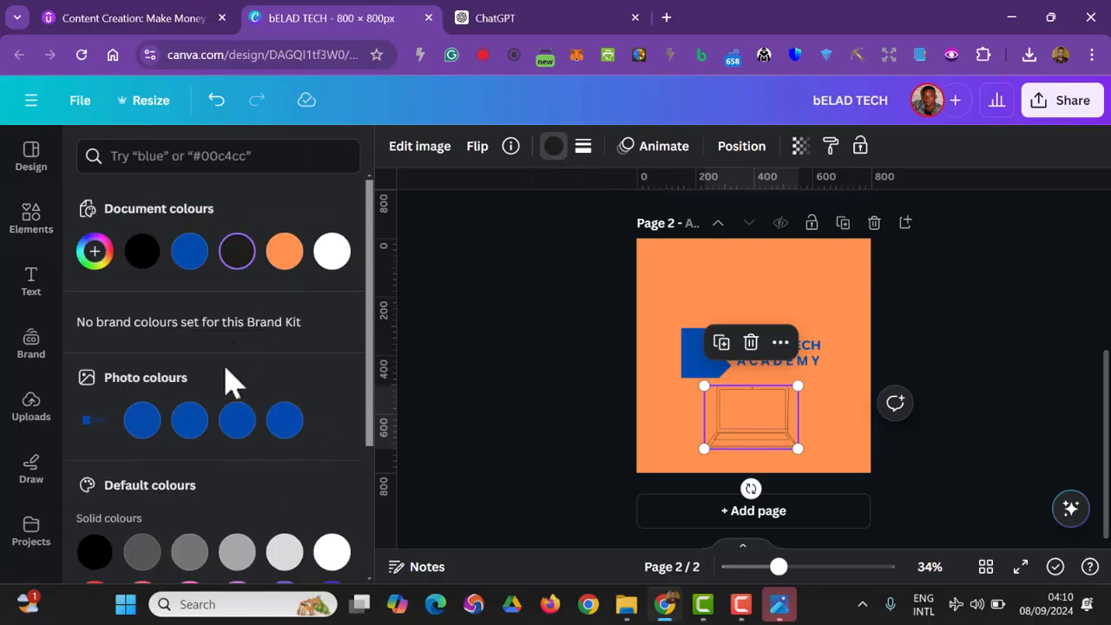
left_click(283, 425)
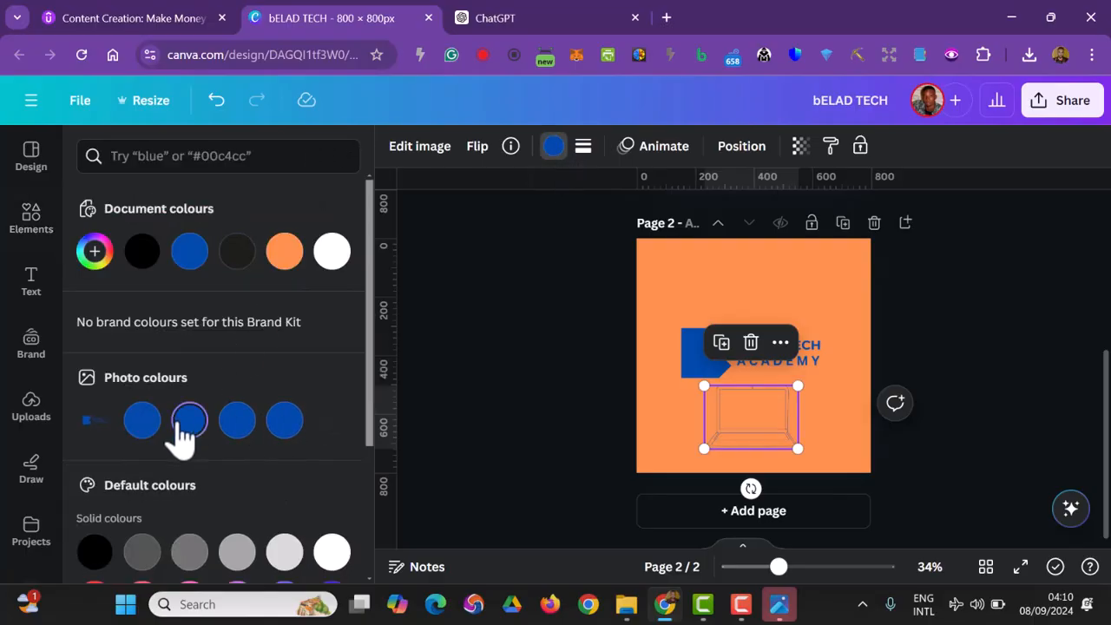
left_click_drag(757, 305, 777, 346)
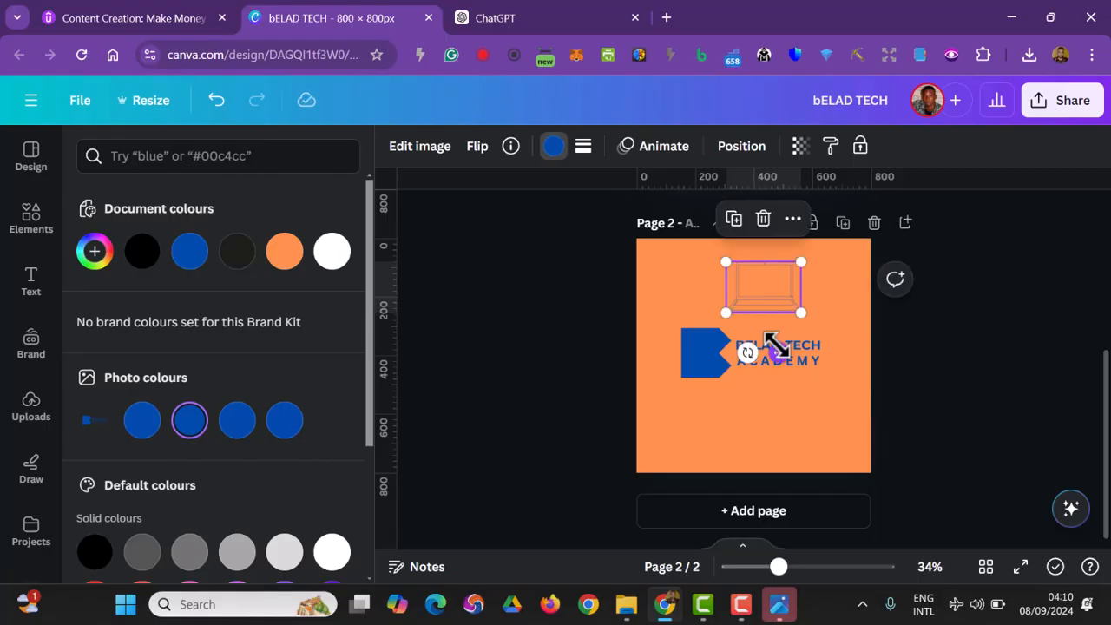
key("Escape")
Switch to ChatGPT and read the Tech Badge Logo idea and the additional tips at the end of the answer.
left_click(512, 16)
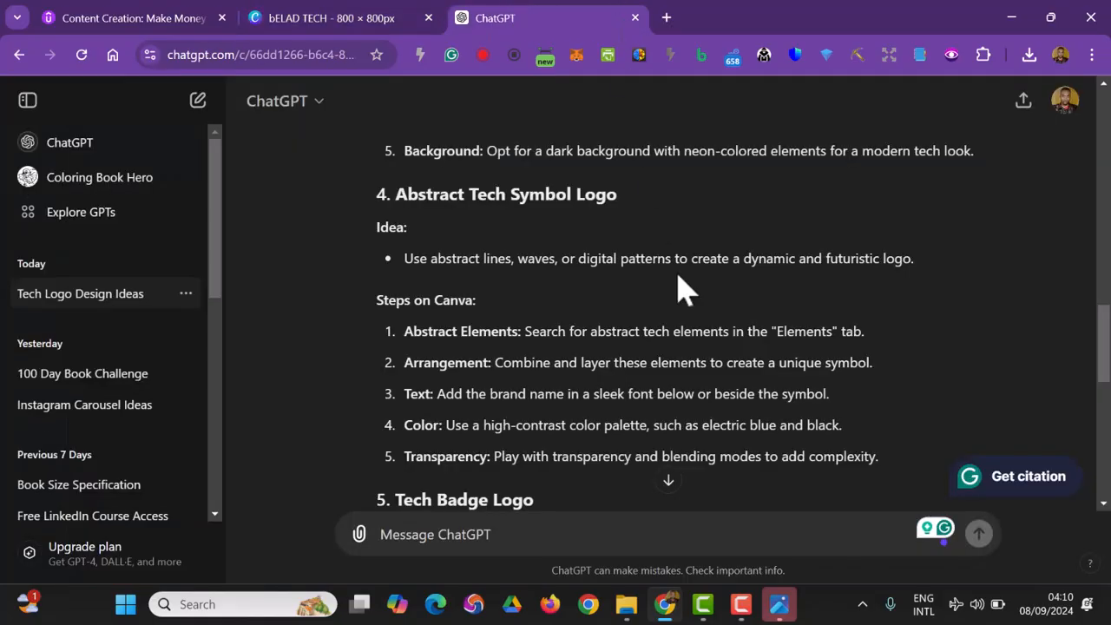
scroll(670, 369, "down", 2)
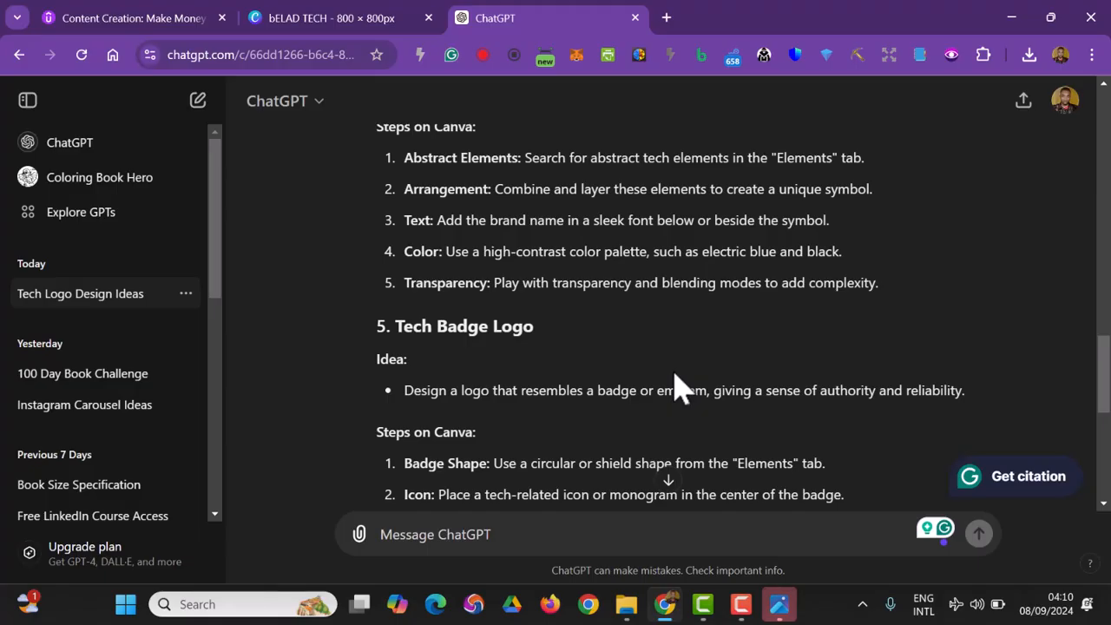
scroll(493, 382, "down", 1)
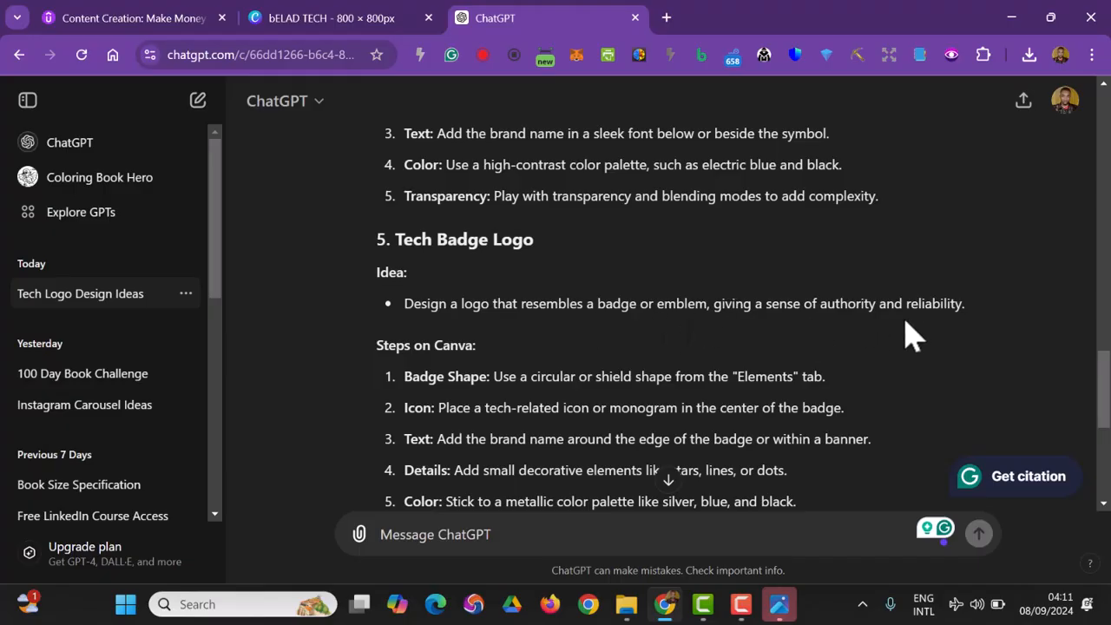
scroll(551, 342, "down", 1)
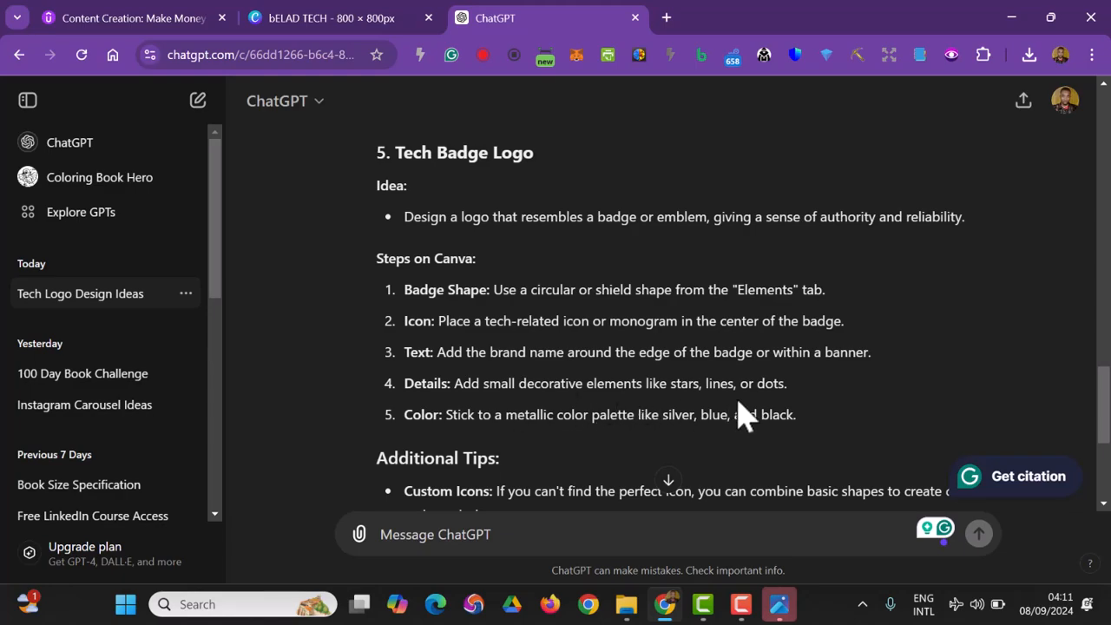
scroll(720, 383, "down", 3)
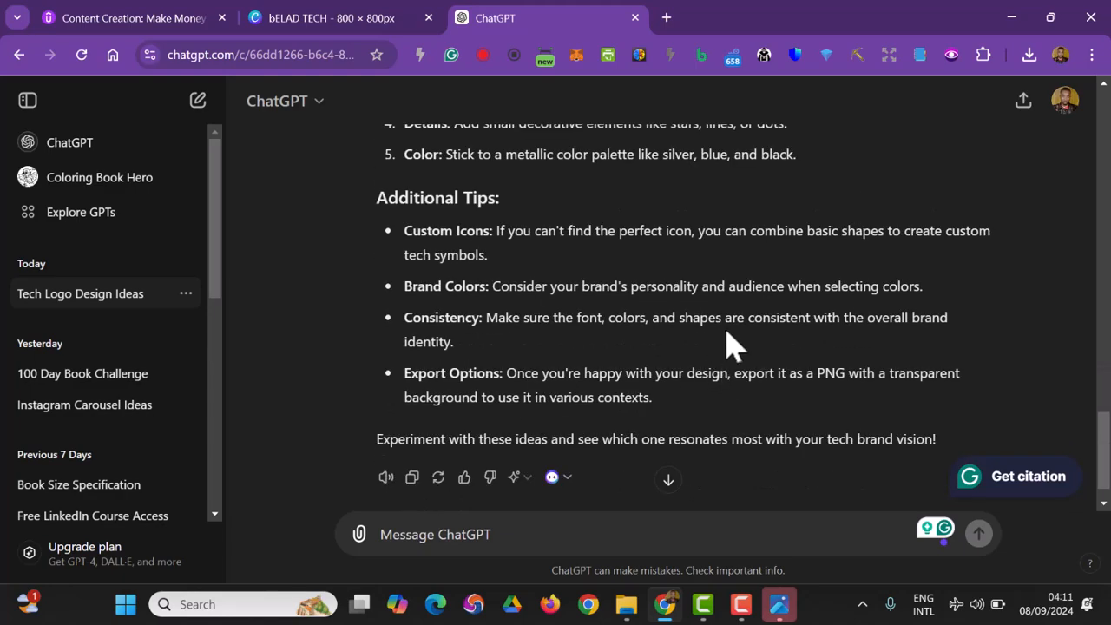